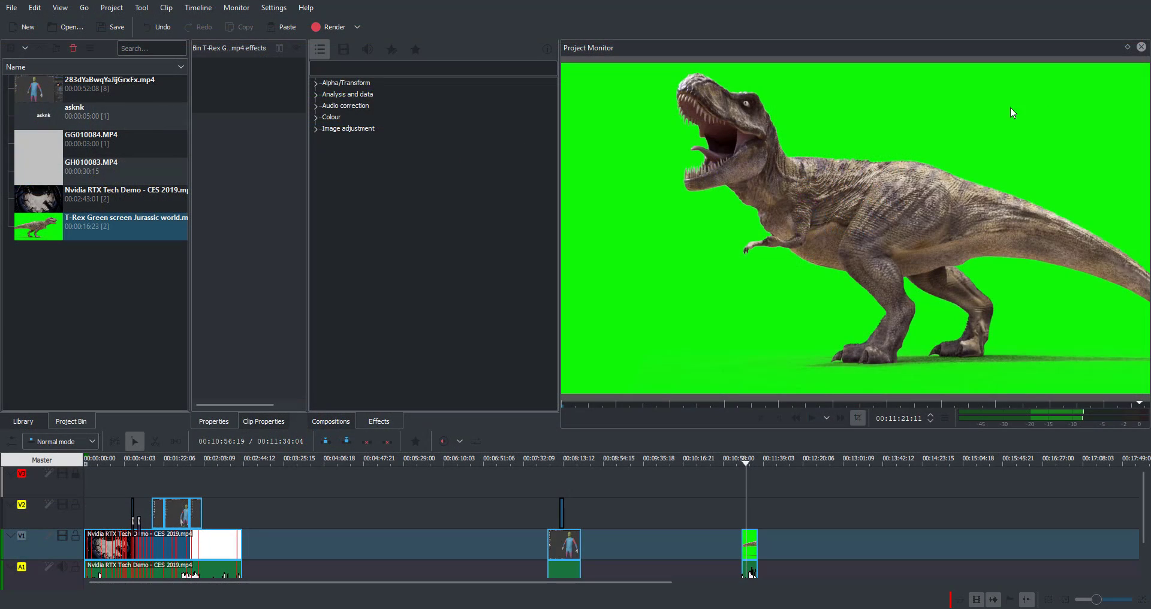
# Search the effects for "key" and apply Chroma Key: Advanced (Color Selection) to the T-Rex green screen clip on the timeline.
pyautogui.click(419, 68)
pyautogui.write('key')
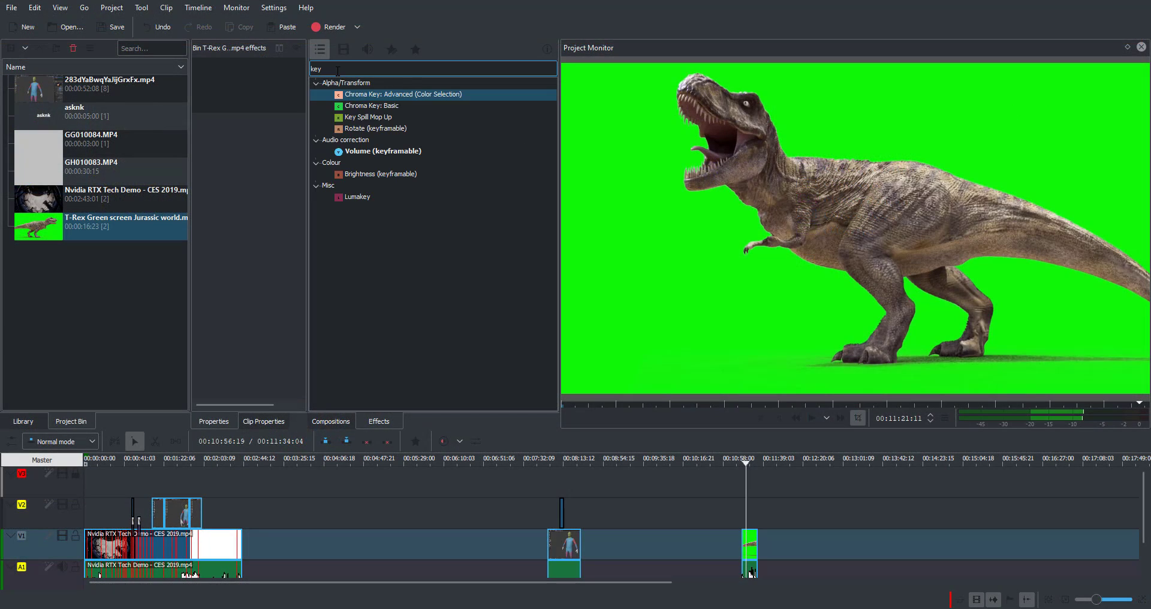
pyautogui.moveTo(367, 95); pyautogui.dragTo(751, 546)
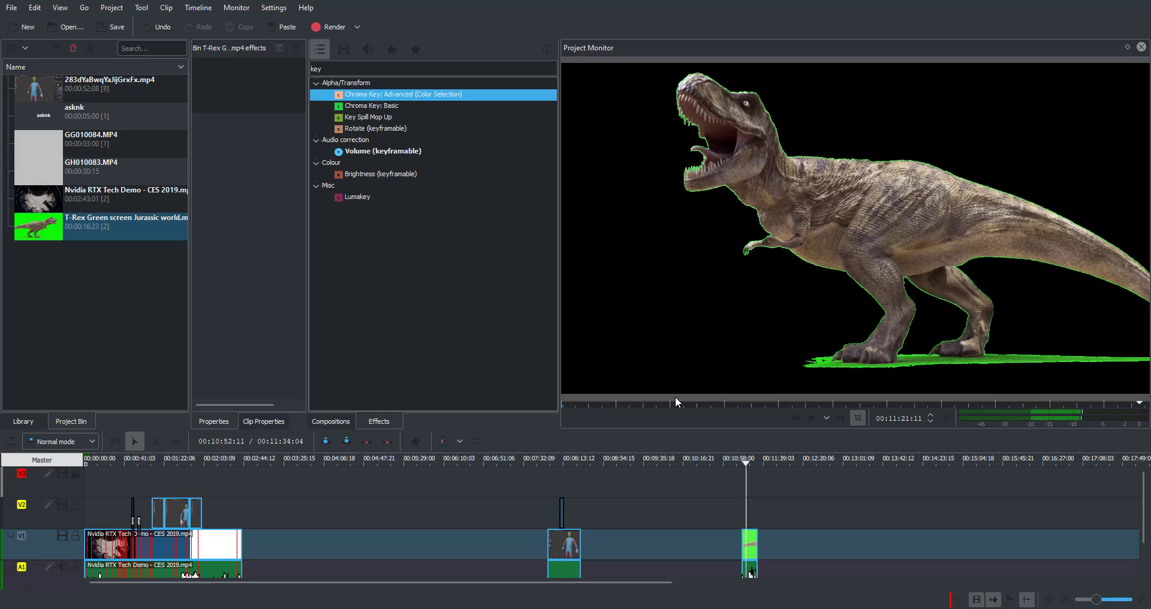
pyautogui.click(264, 421)
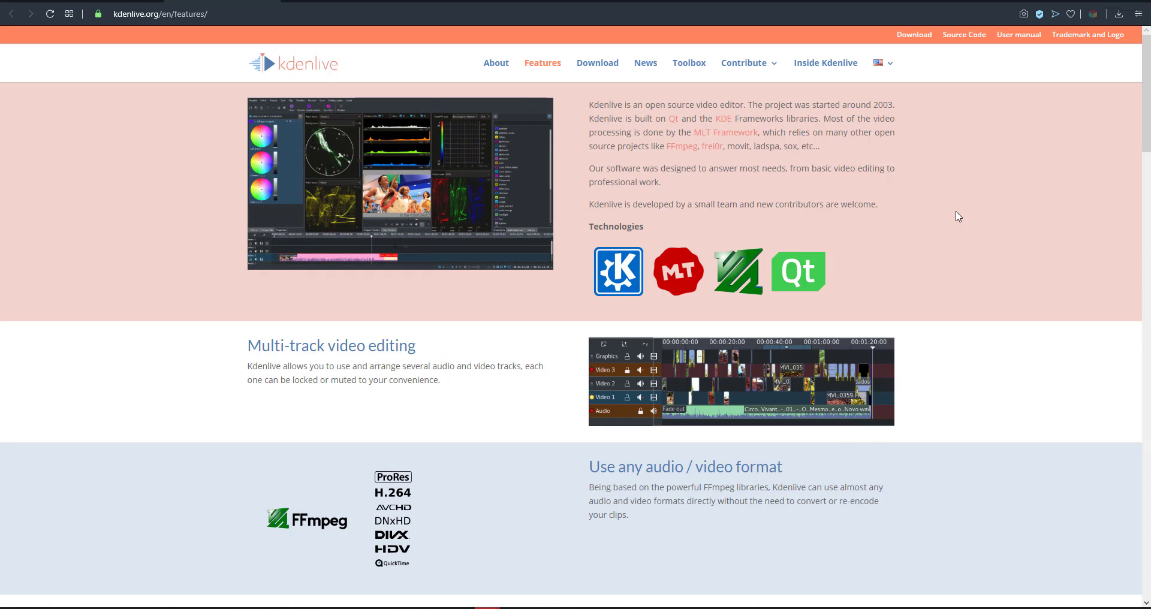
# Review the feature sections on the Kdenlive website's Features page in the browser and open the site's Download page.
pyautogui.scroll(-2, 969, 302)
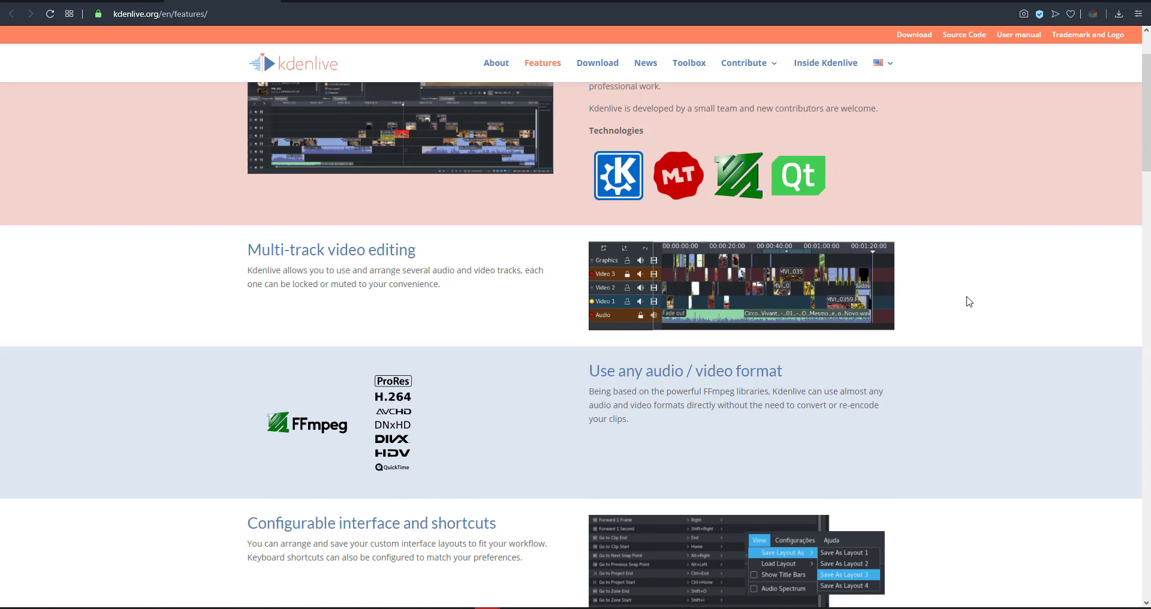
pyautogui.scroll(-2, 970, 302)
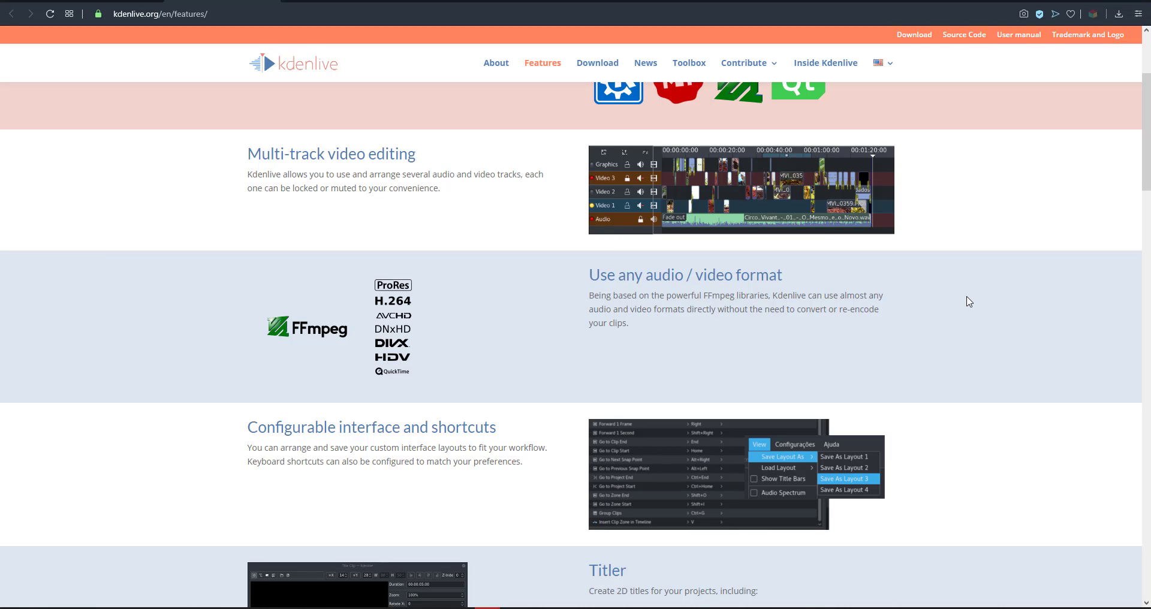
pyautogui.scroll(-3, 969, 301)
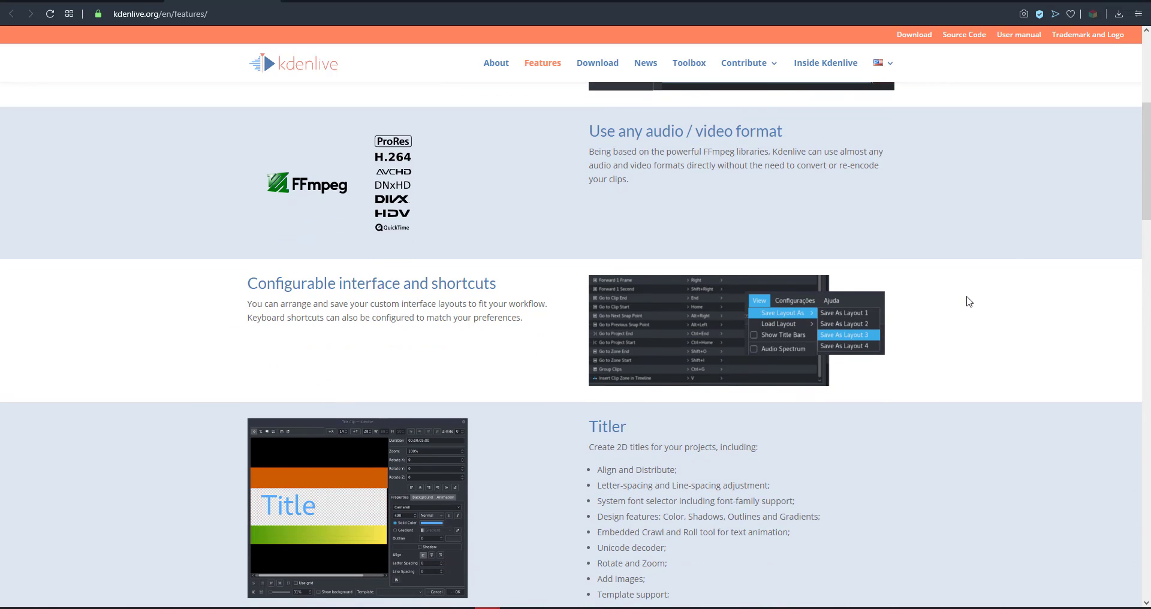
pyautogui.scroll(-3, 970, 302)
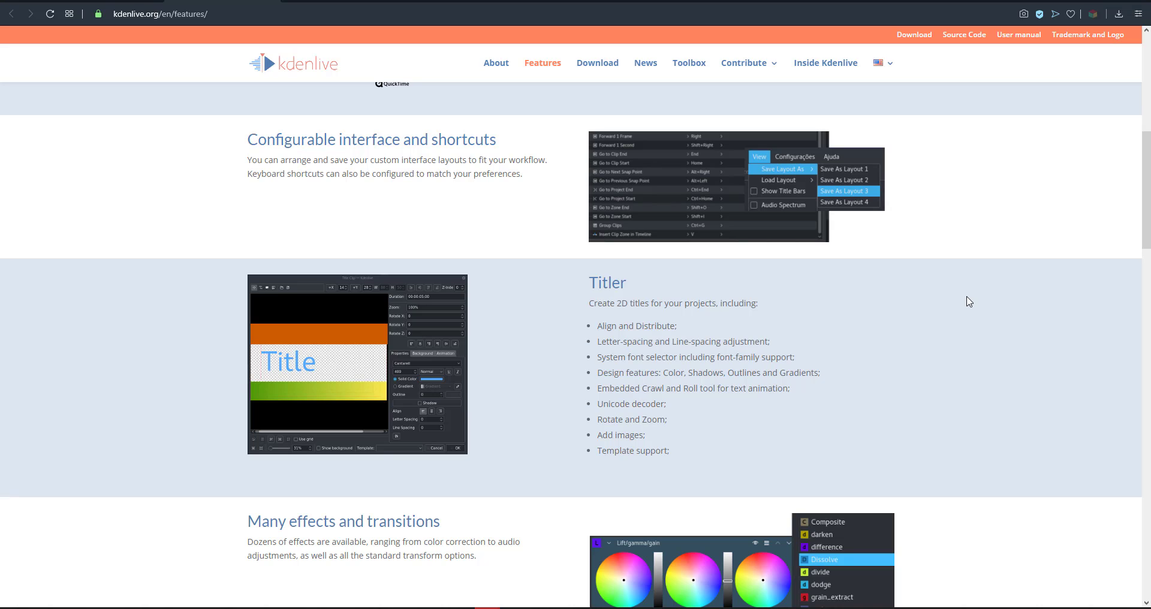
pyautogui.scroll(-4, 969, 302)
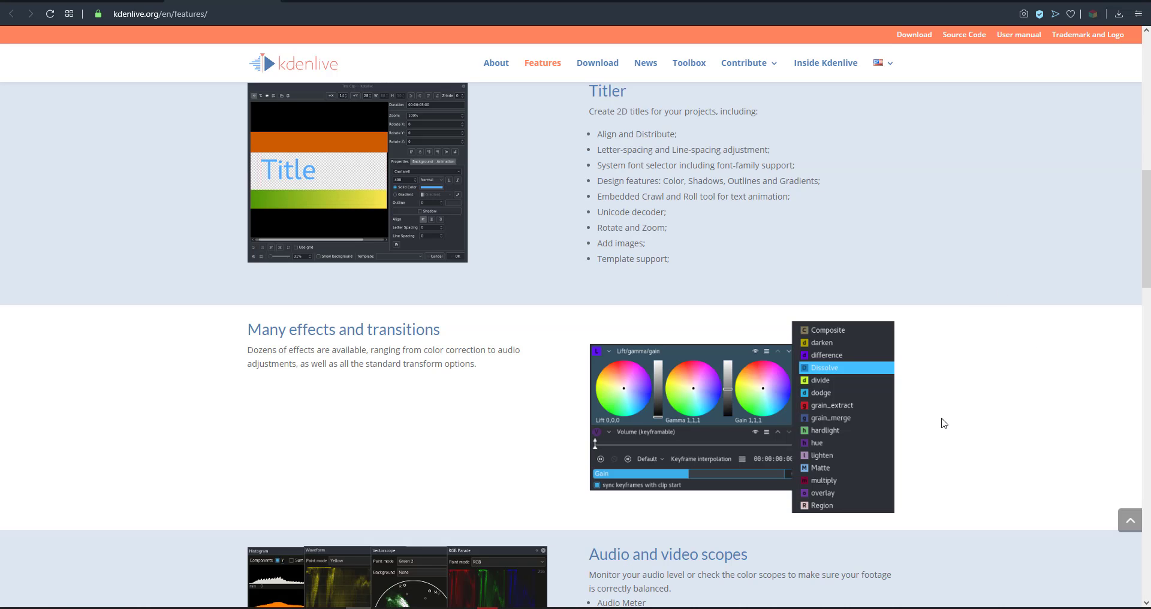
pyautogui.scroll(-5, 970, 388)
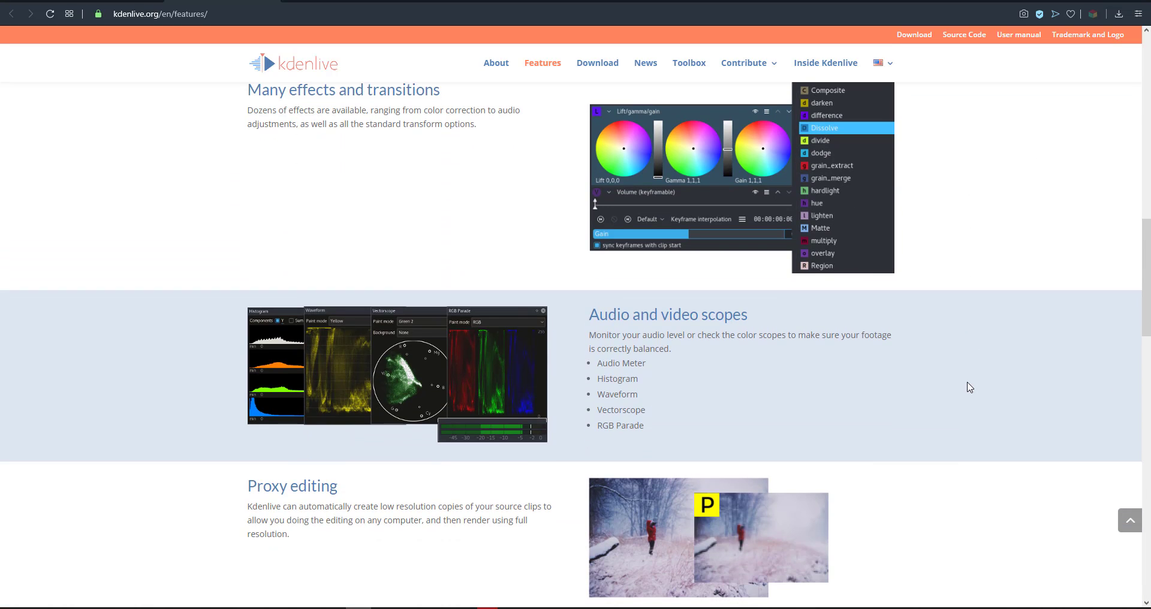
pyautogui.scroll(-5, 970, 388)
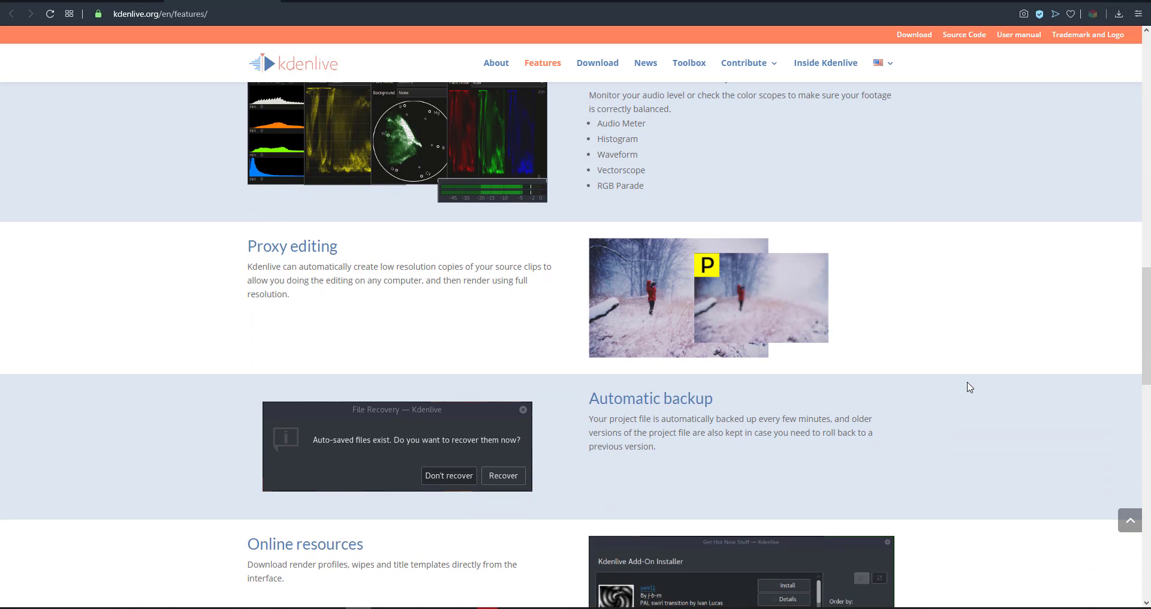
pyautogui.scroll(-10, 970, 387)
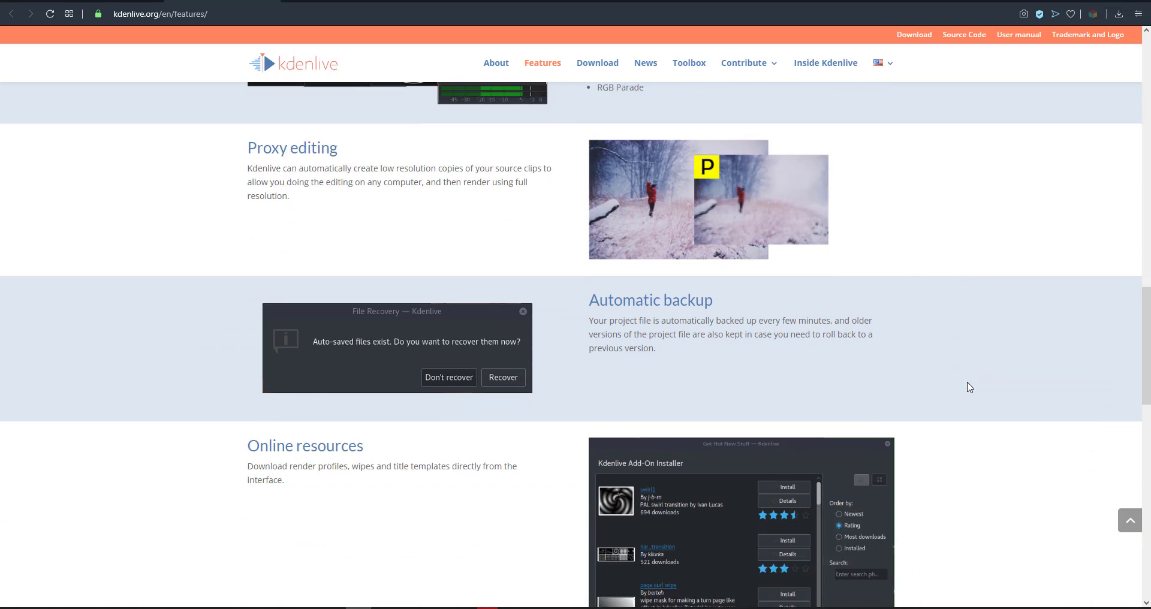
pyautogui.scroll(-5, 970, 388)
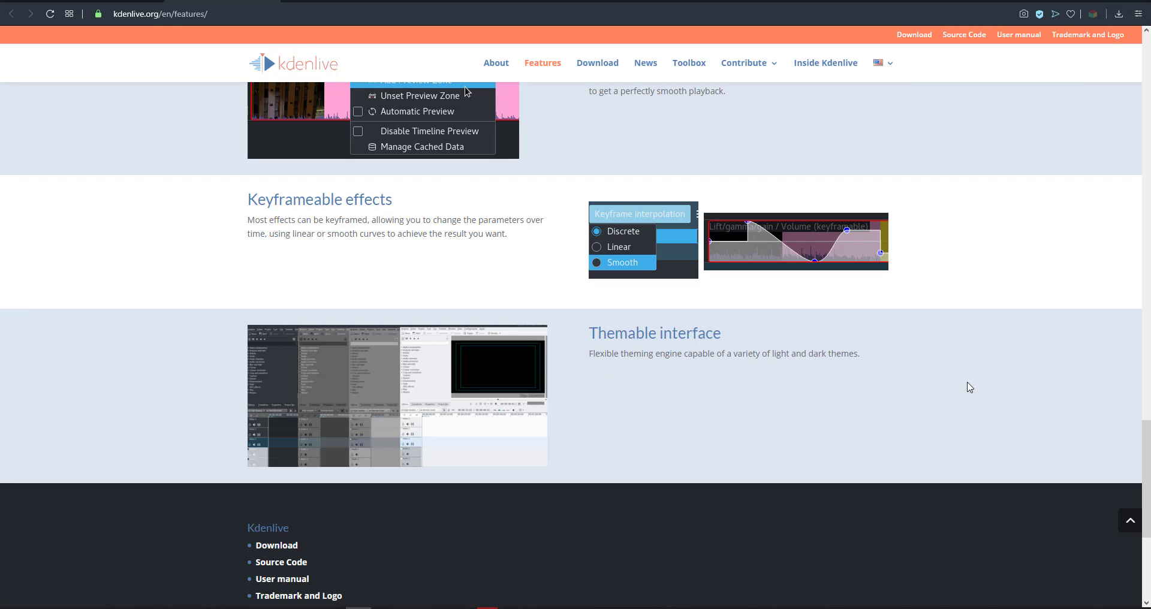
pyautogui.scroll(20, 970, 388)
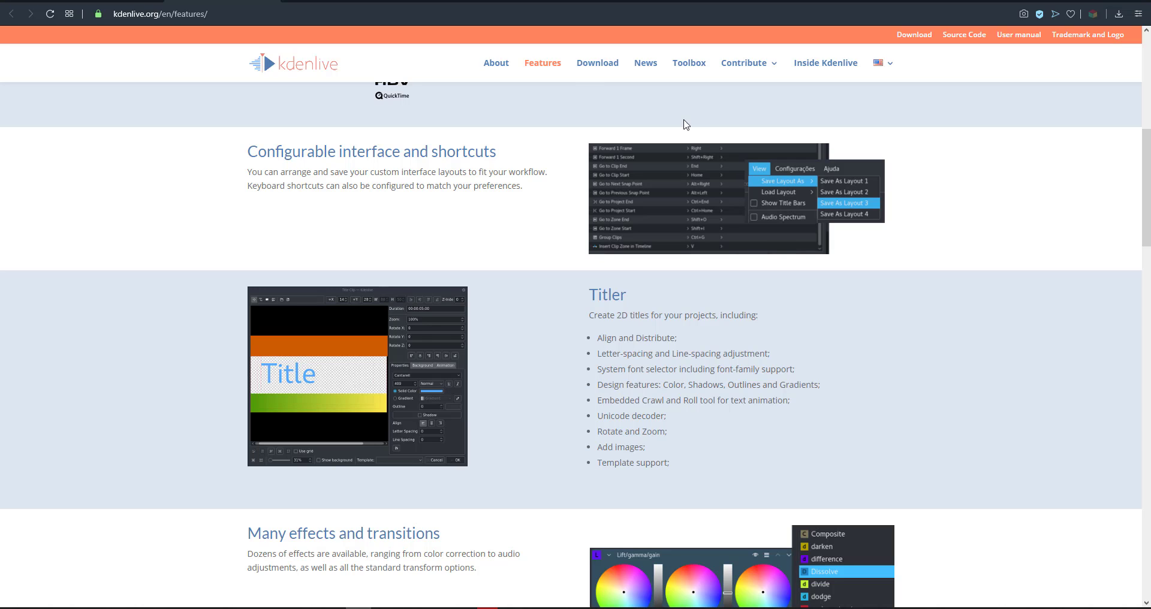
pyautogui.scroll(4, 592, 89)
pyautogui.click(599, 67)
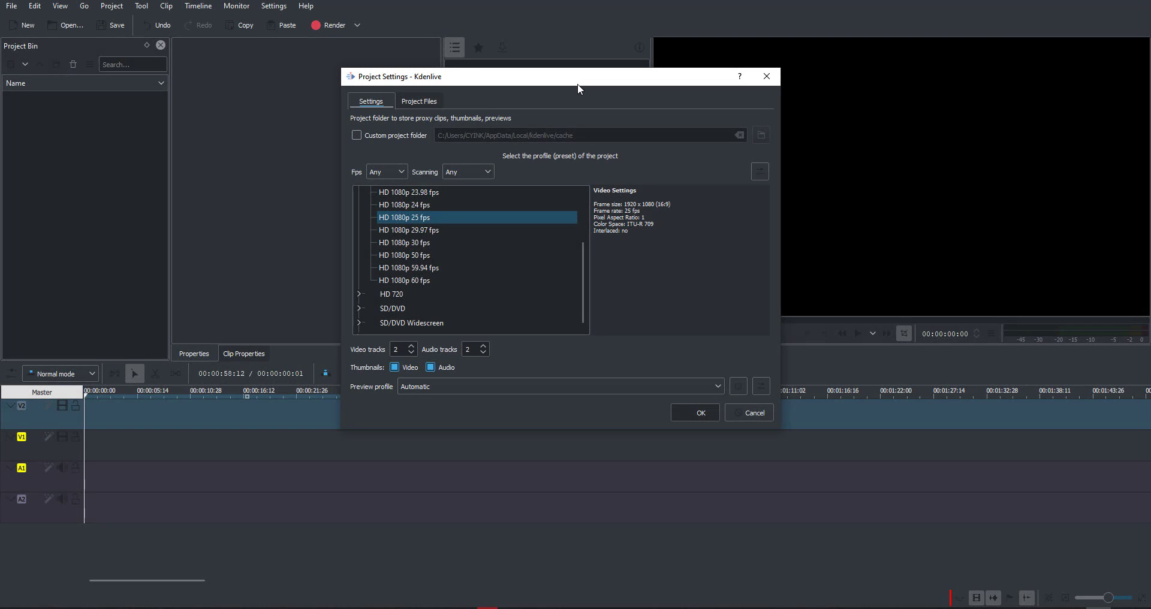
# Create a new project with the HD 1080p 24 fps profile, without saving changes to the current document.
pyautogui.moveTo(578, 84); pyautogui.dragTo(614, 85)
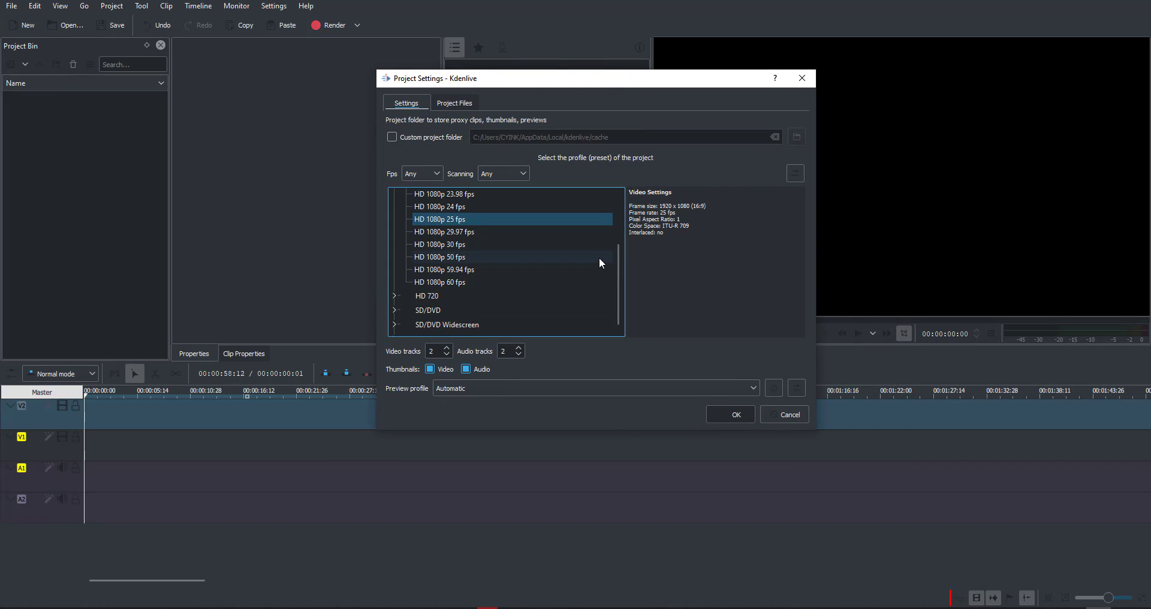
pyautogui.click(477, 207)
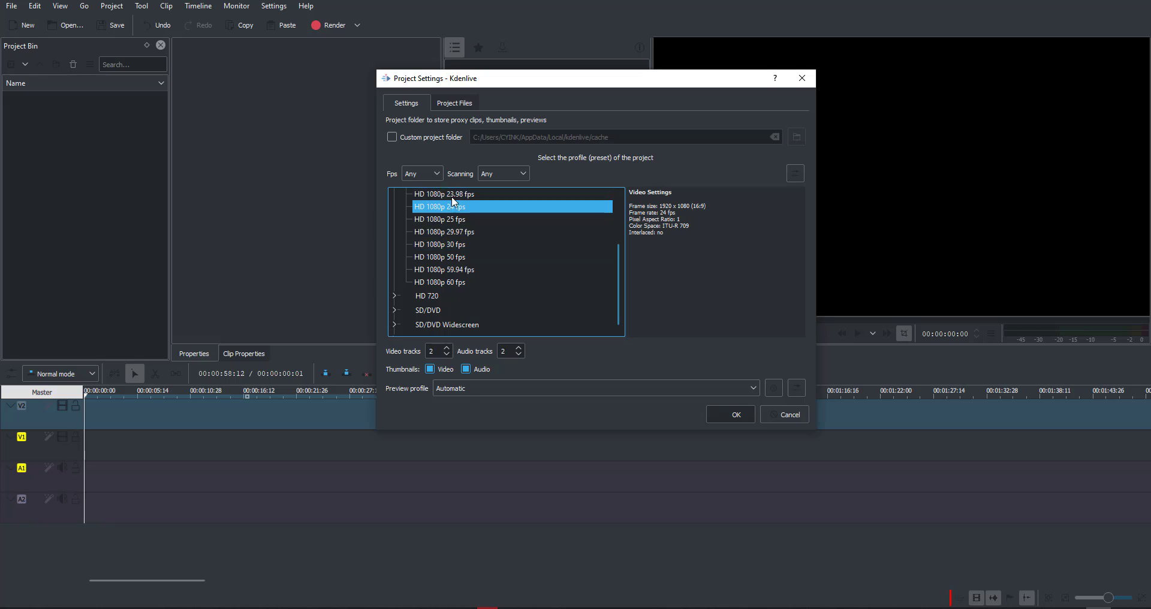
pyautogui.scroll(3, 456, 257)
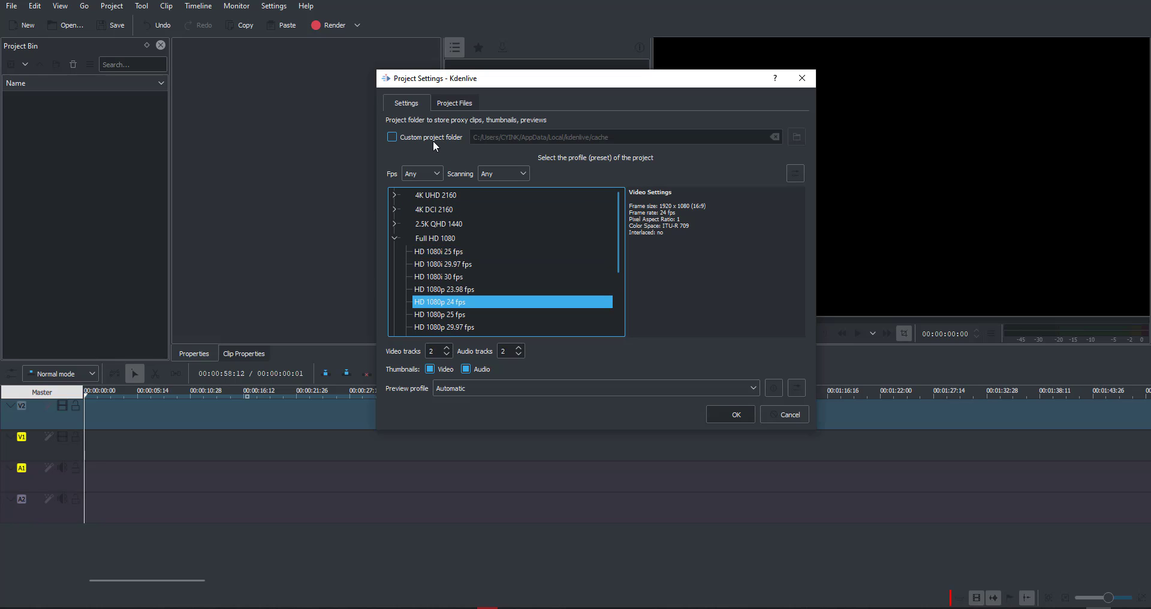
pyautogui.click(459, 105)
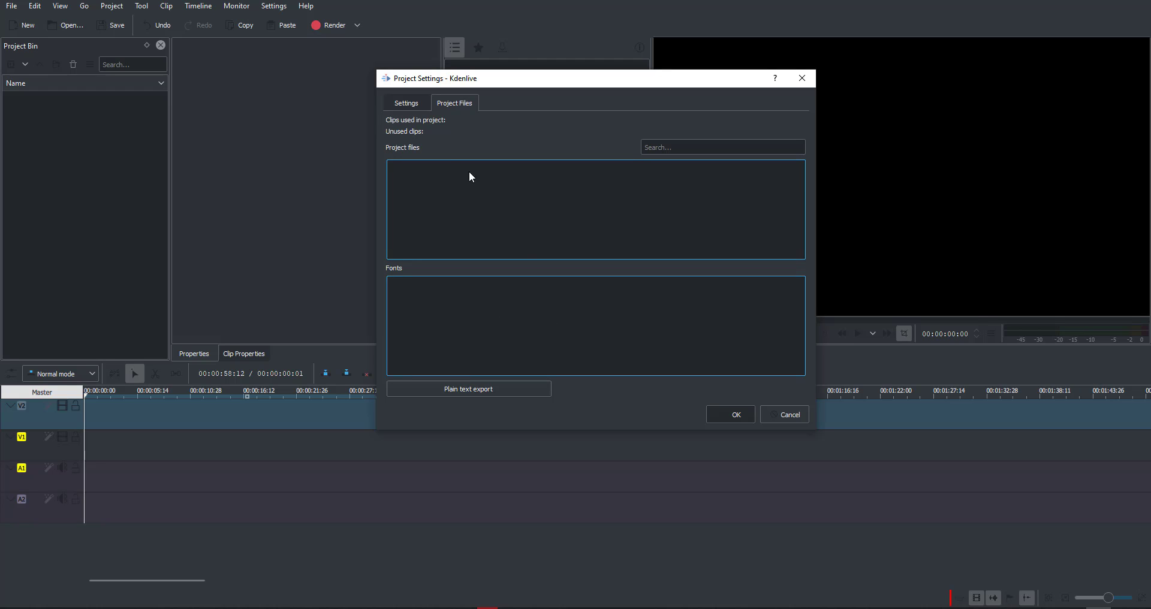
pyautogui.click(412, 104)
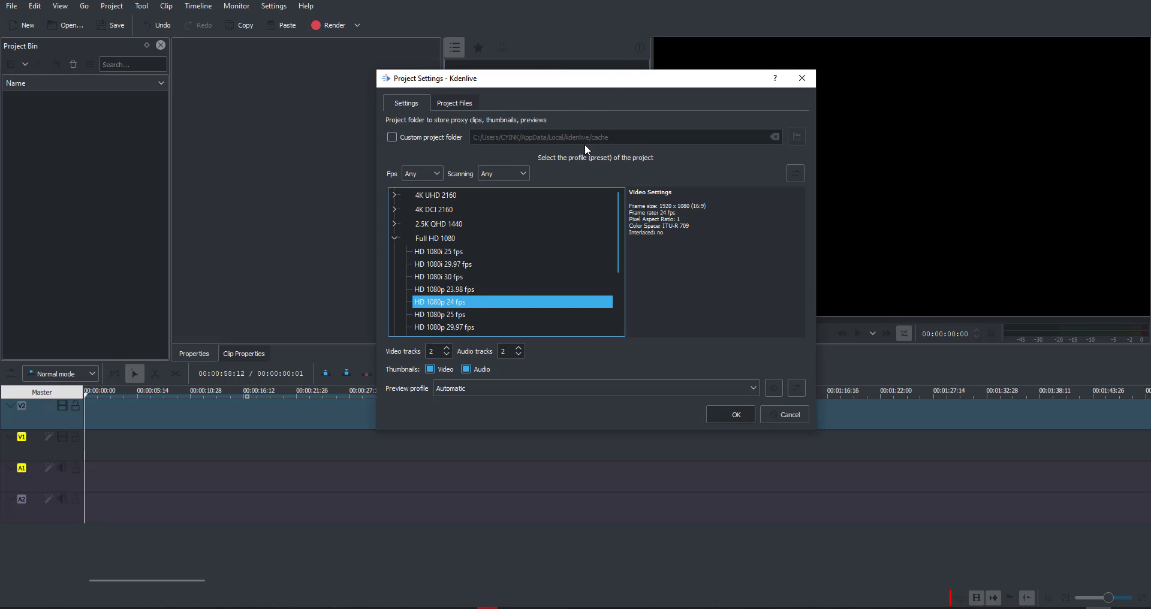
pyautogui.click(733, 410)
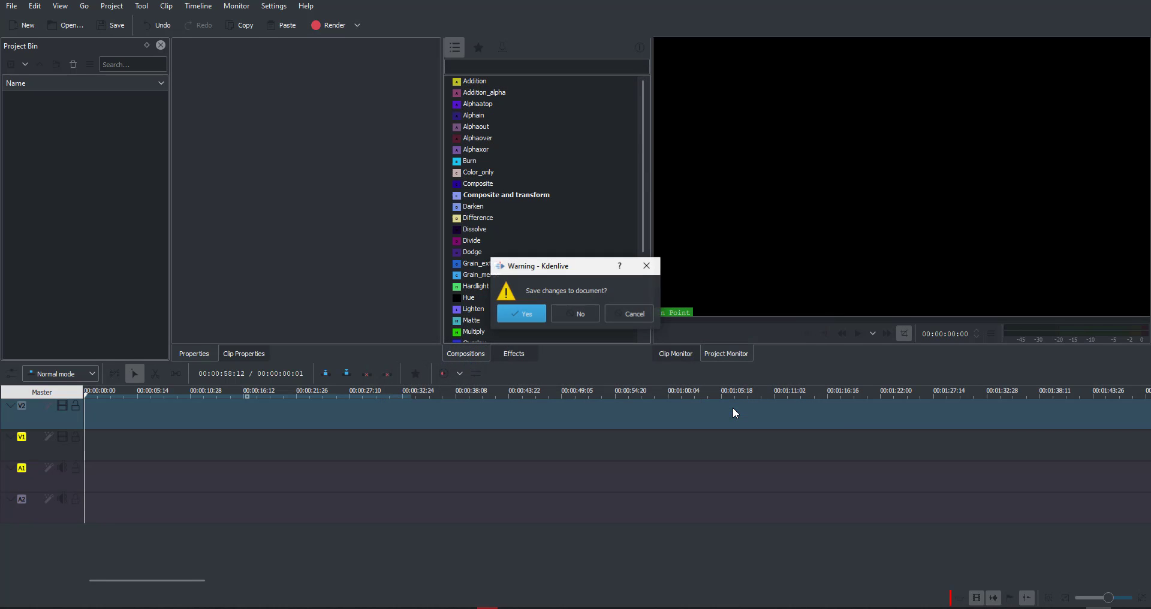
pyautogui.click(588, 313)
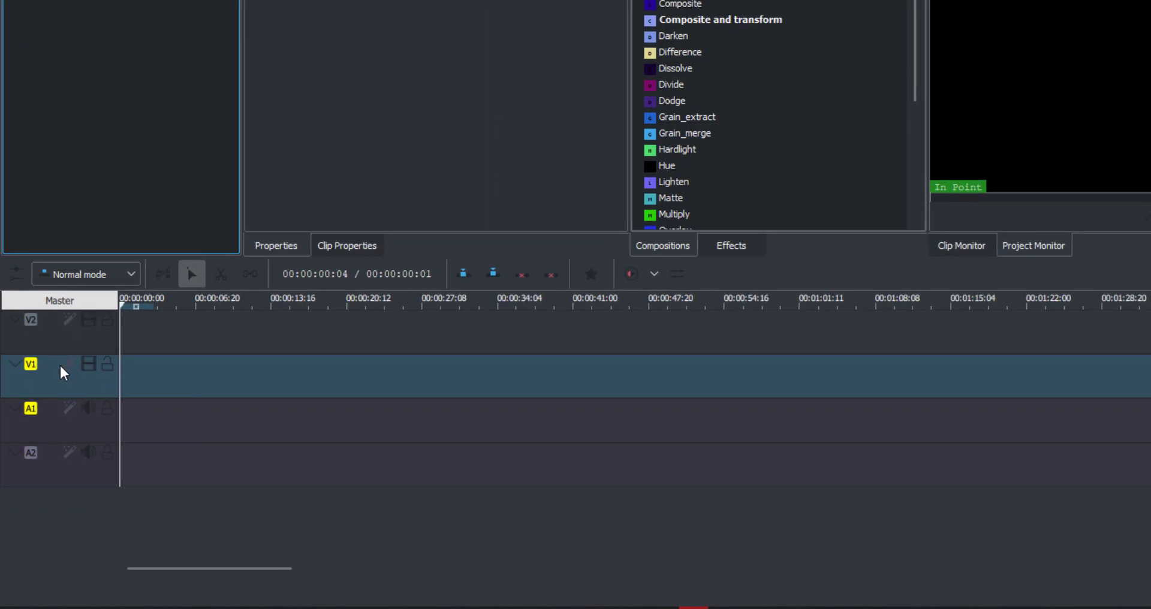
# Import the Nvidia RTX Tech Demo - CES 2019 video into the project bin.
pyautogui.rightClick(60, 366)
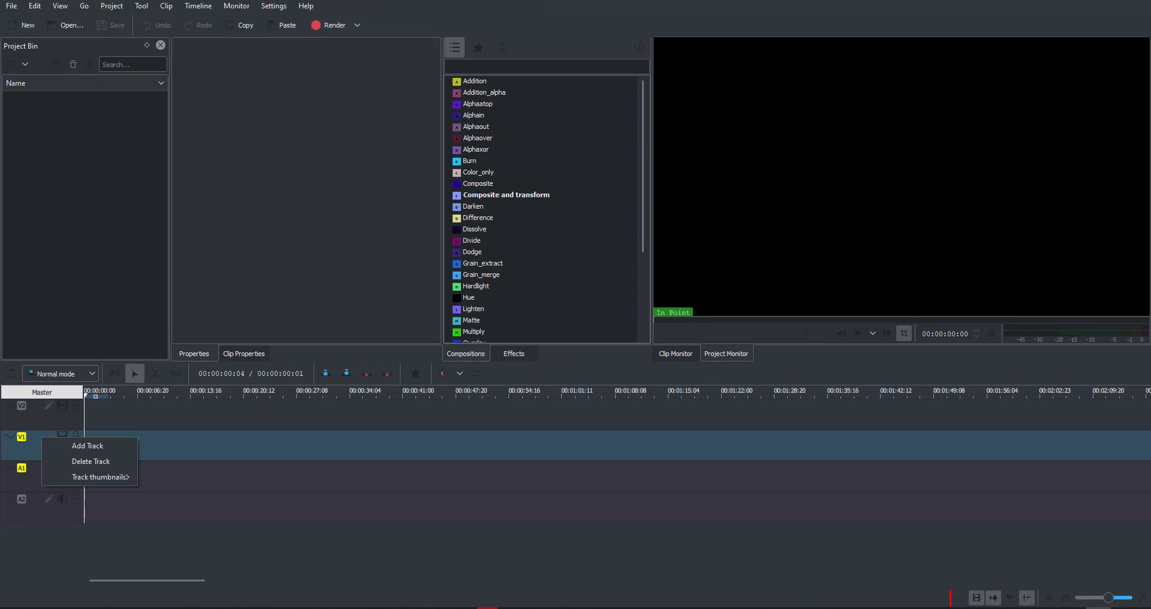
pyautogui.press('Escape')
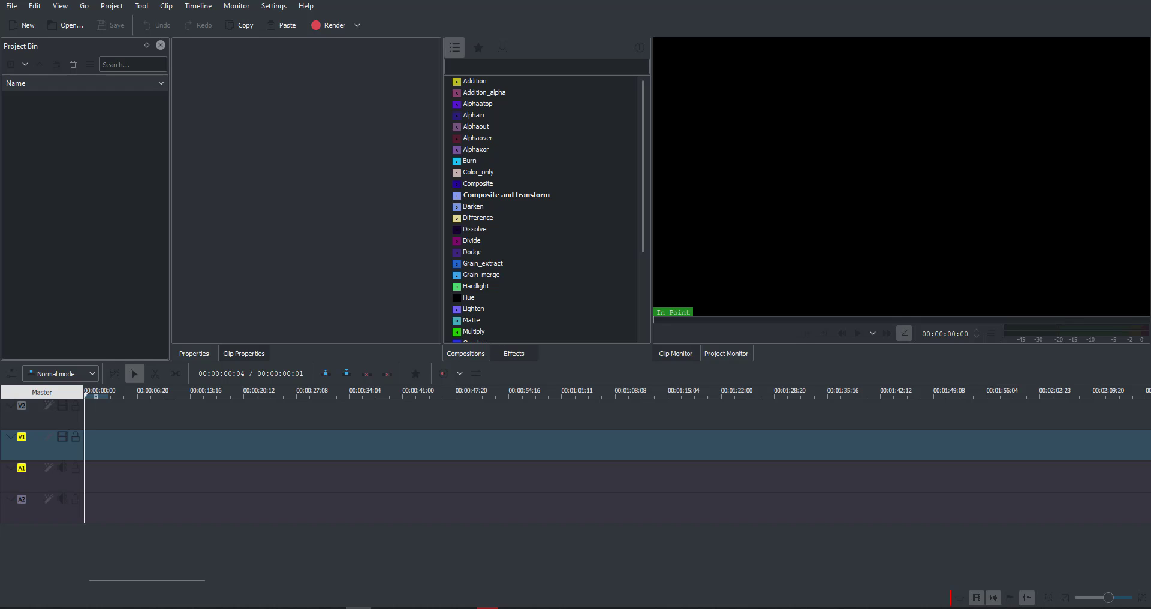
pyautogui.moveTo(1081, 168); pyautogui.dragTo(70, 215)
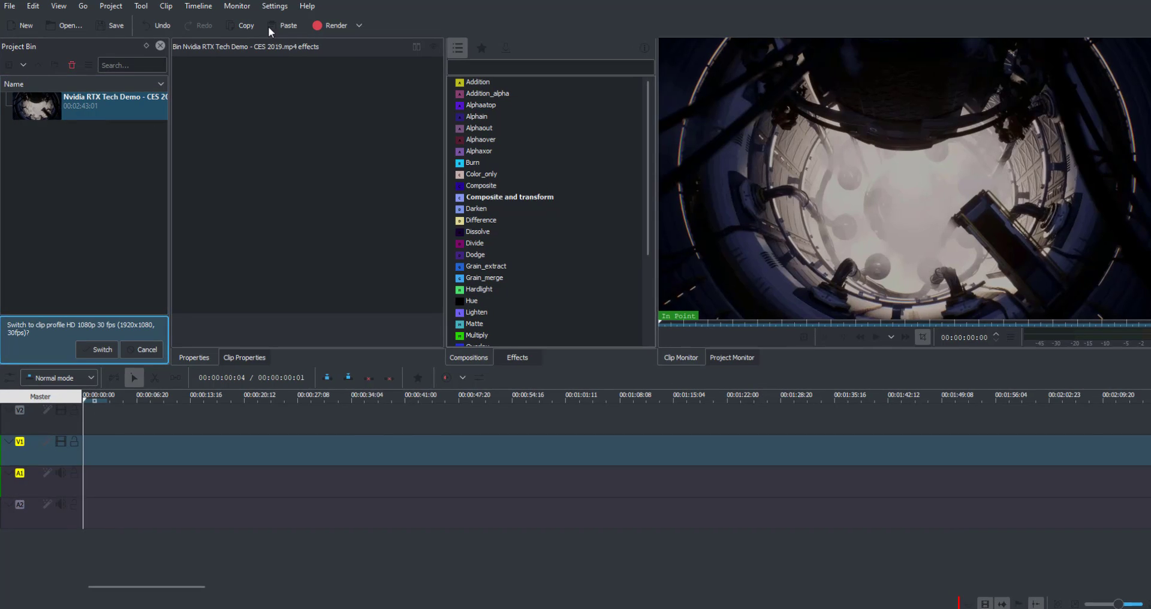
# Examine the Project Defaults, Timeline, Environment, Capture, Playback and Transcode pages of the Kdenlive configuration, leaving it without changes.
pyautogui.click(274, 7)
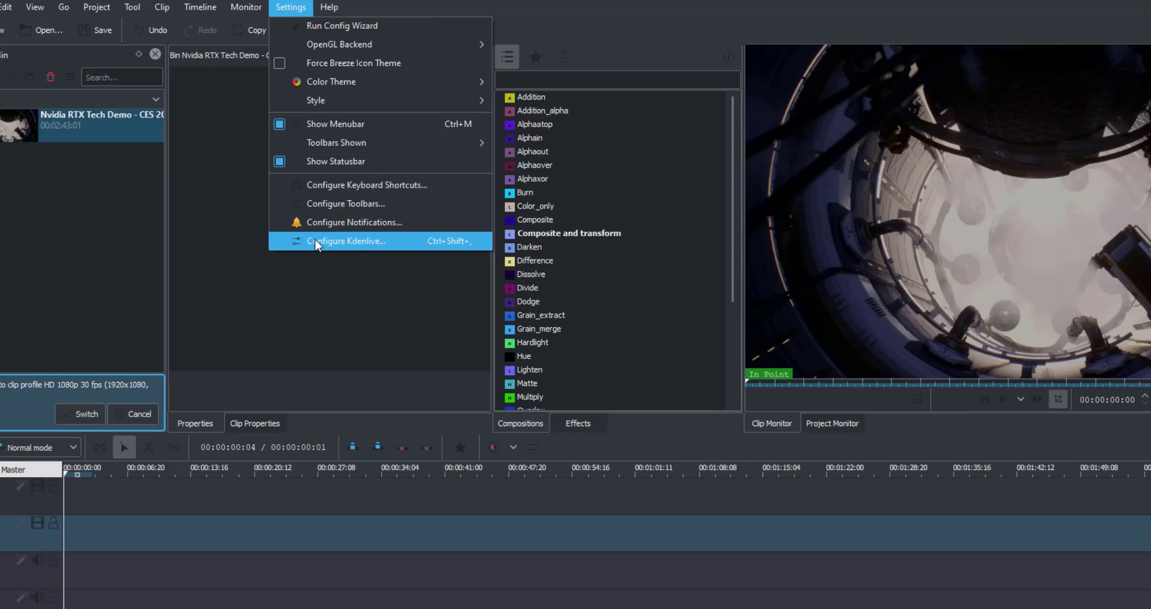
pyautogui.click(329, 241)
pyautogui.click(342, 183)
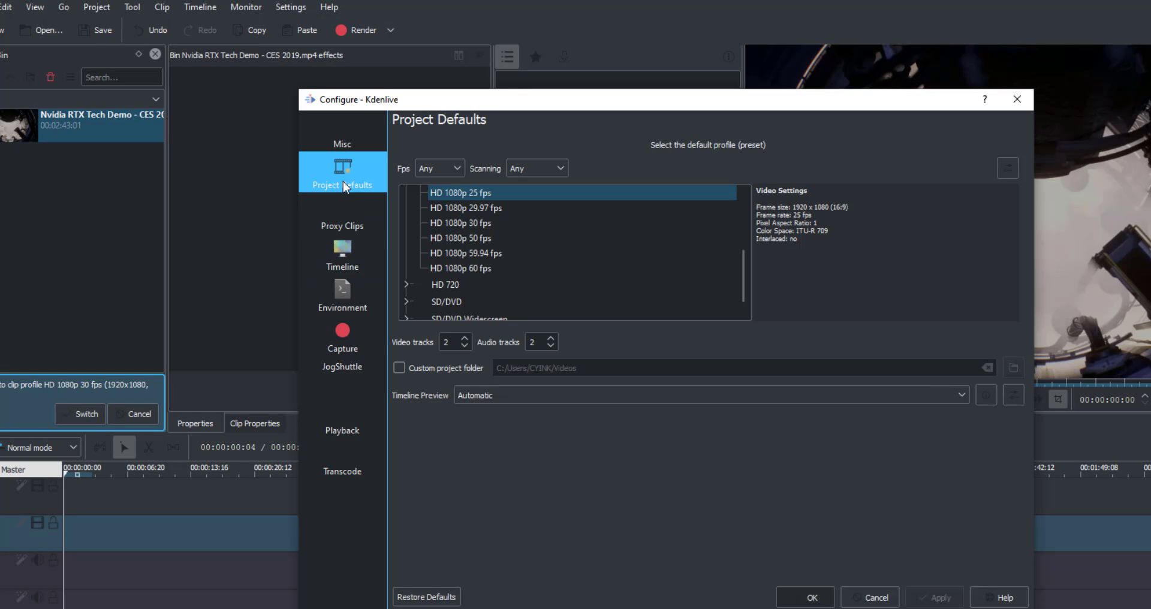
pyautogui.click(343, 243)
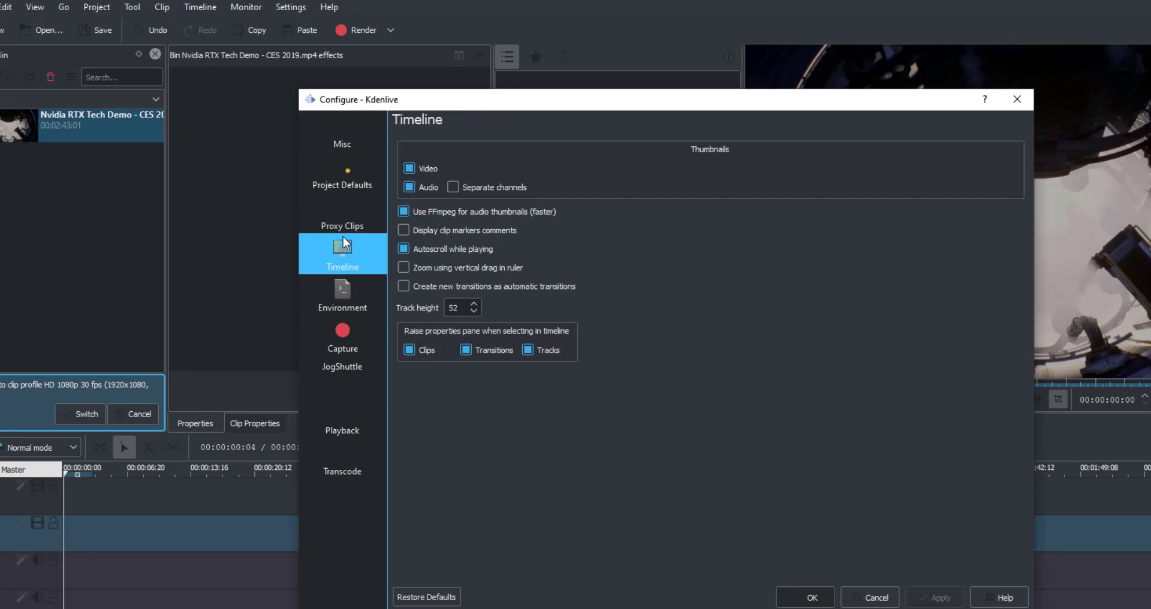
pyautogui.click(344, 287)
pyautogui.click(342, 332)
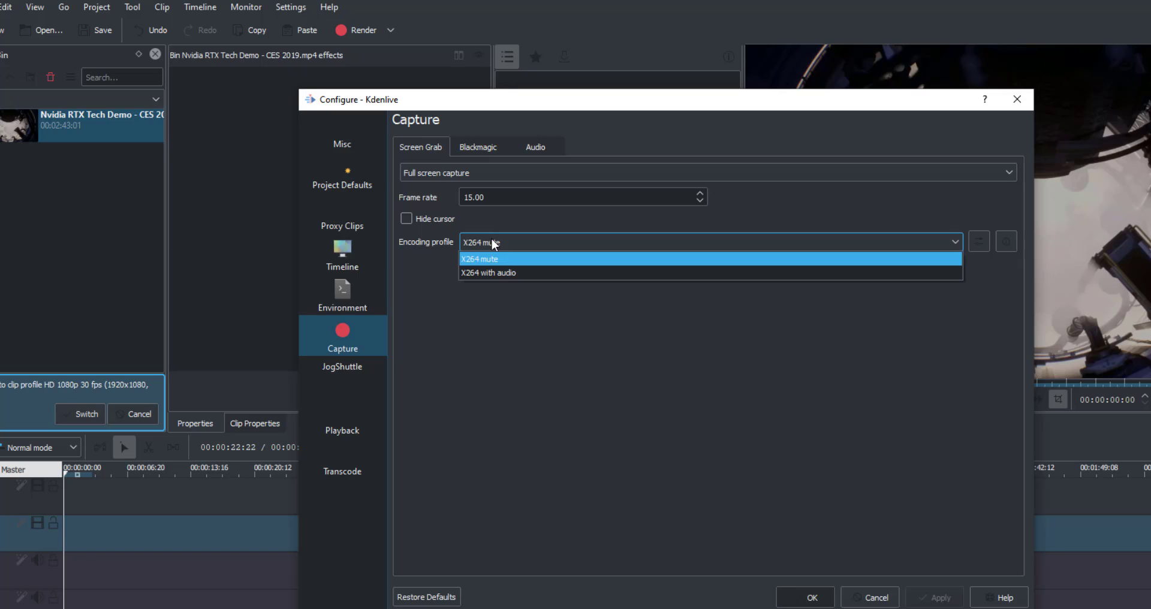
pyautogui.click(578, 348)
pyautogui.click(461, 147)
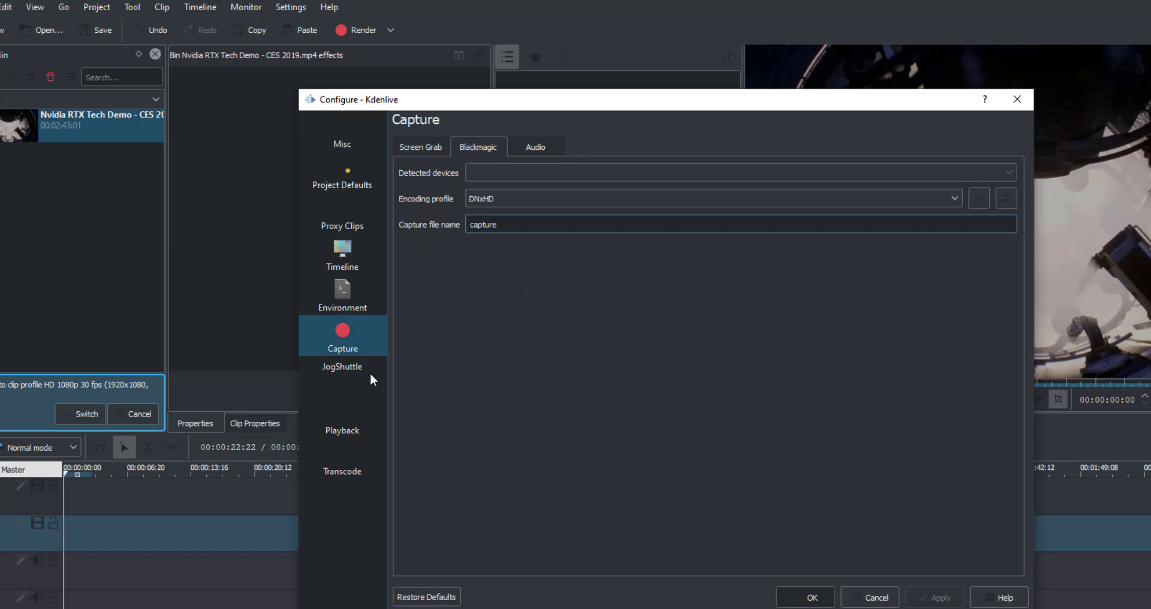
pyautogui.click(346, 383)
pyautogui.click(344, 415)
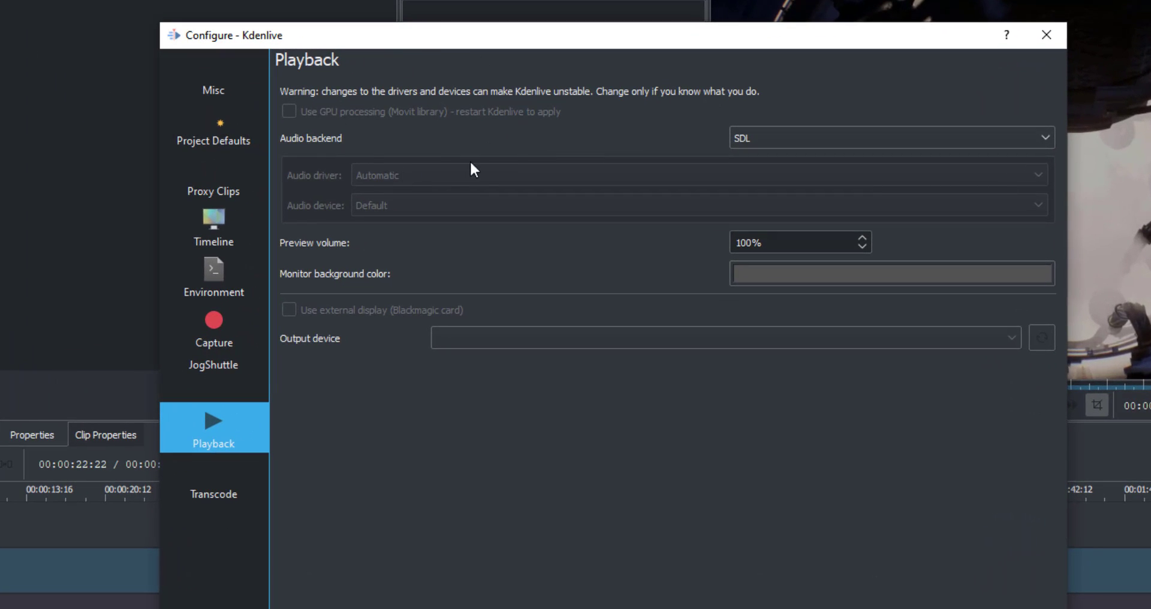
pyautogui.click(213, 495)
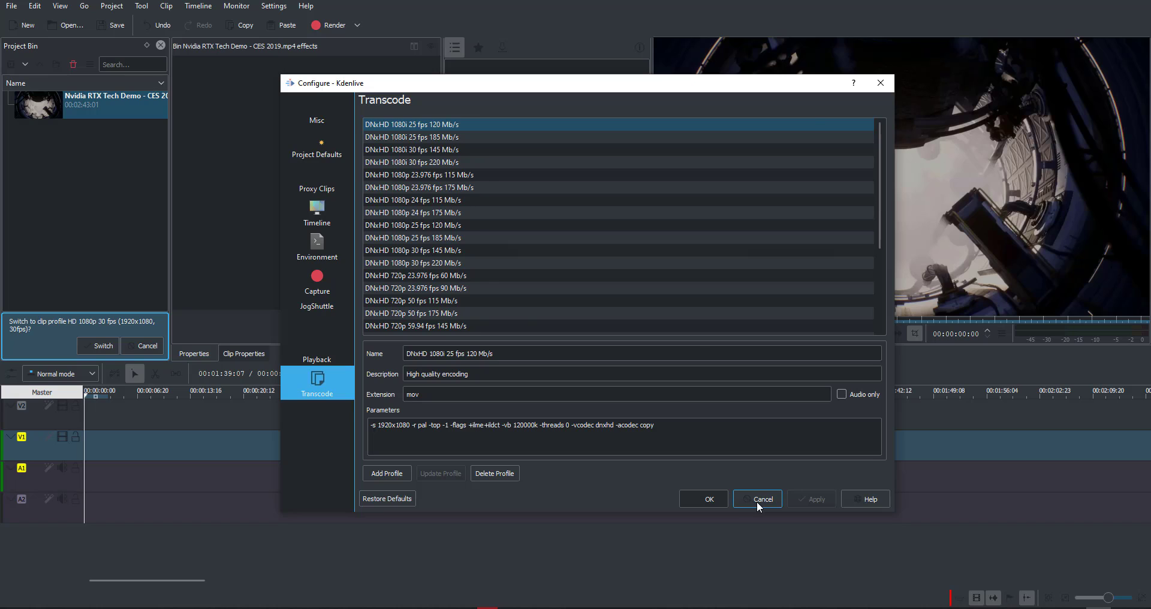
pyautogui.click(757, 501)
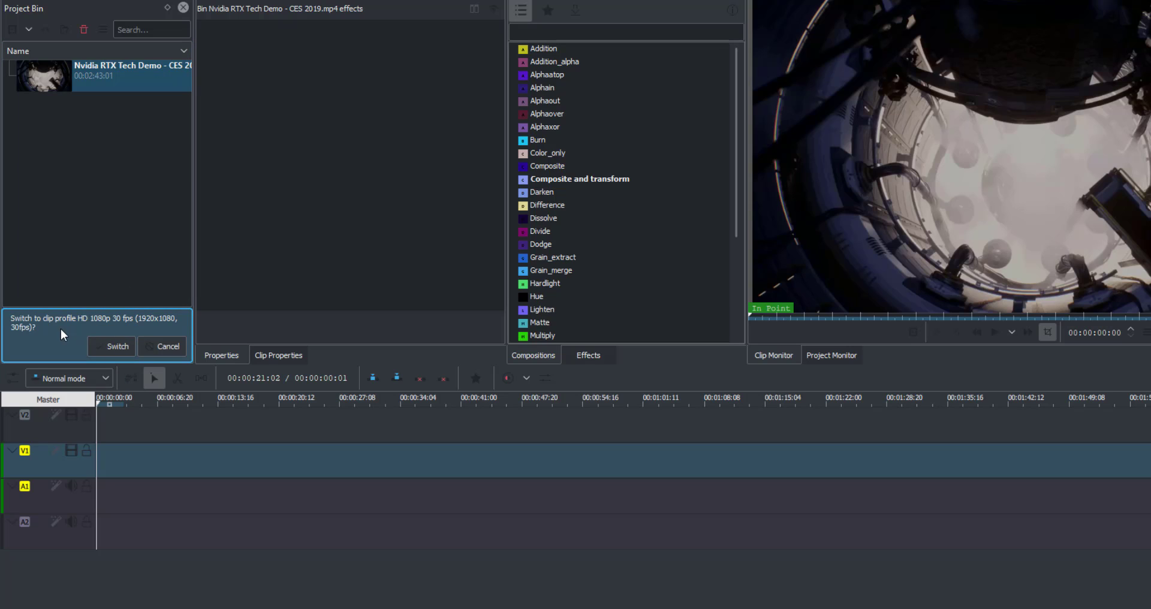
# Decline switching to the clip's HD 1080p 30 fps profile and try to place the Nvidia clip on the timeline.
pyautogui.click(150, 347)
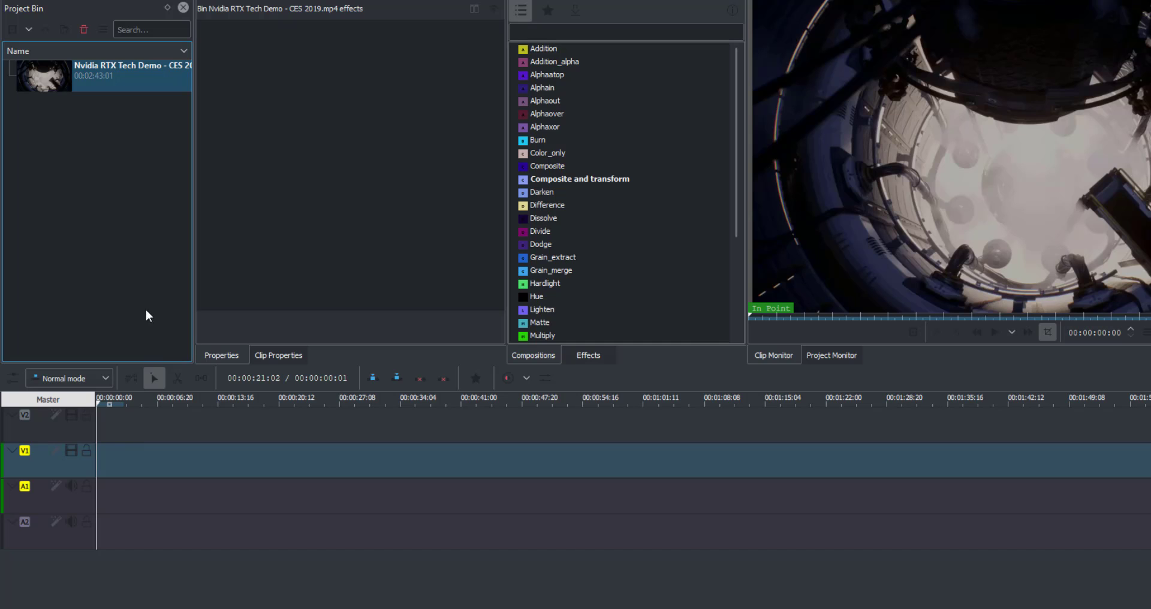
pyautogui.moveTo(96, 70); pyautogui.dragTo(109, 495)
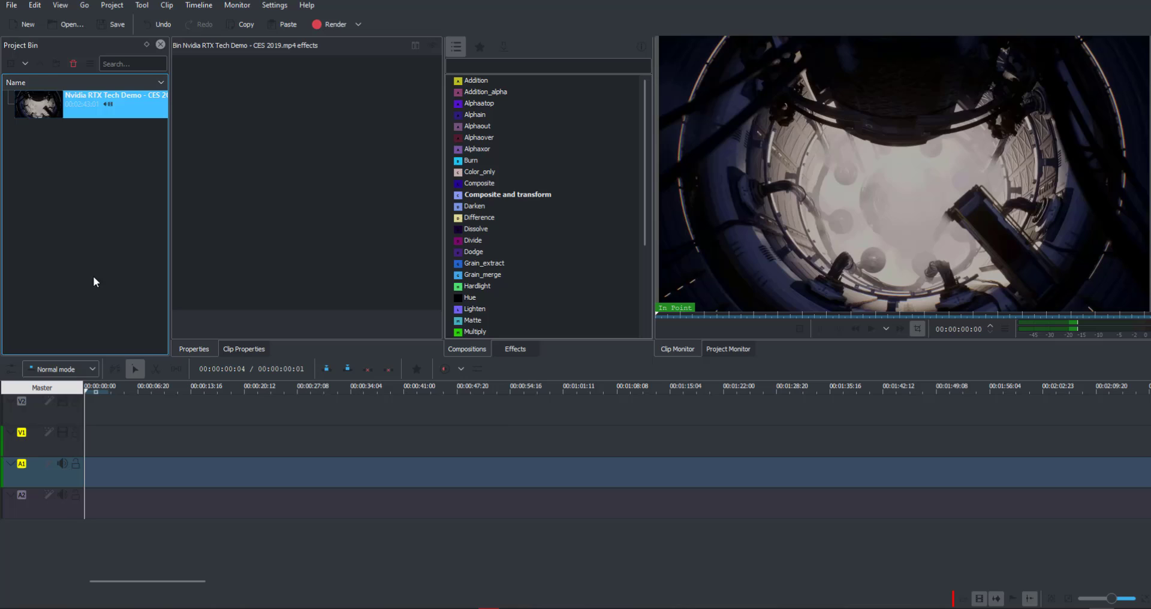
pyautogui.click(11, 6)
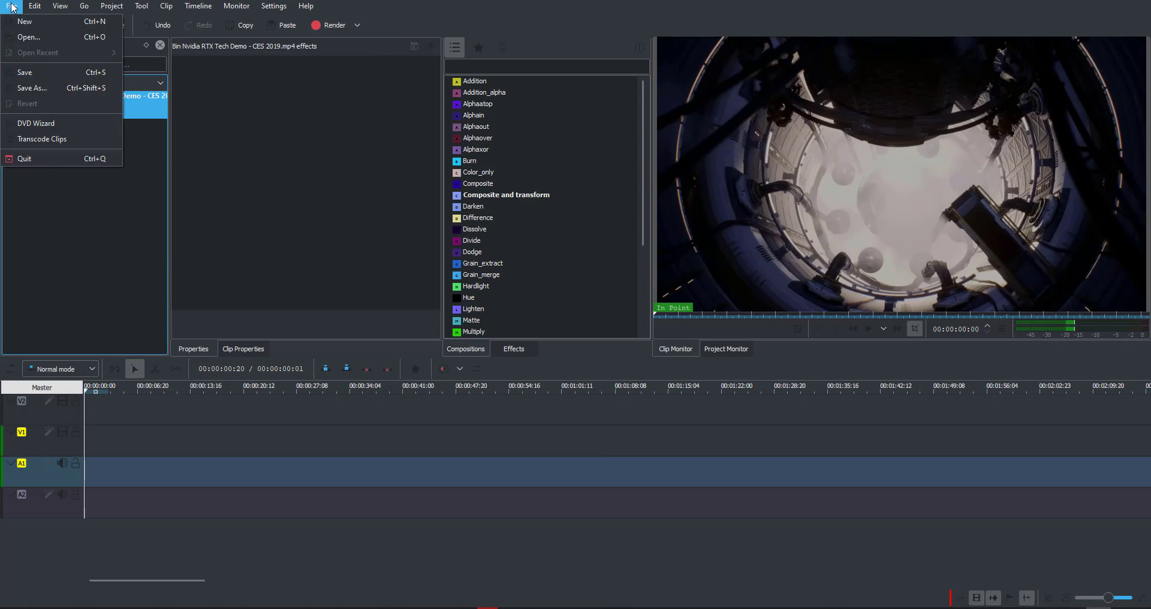
pyautogui.click(544, 30)
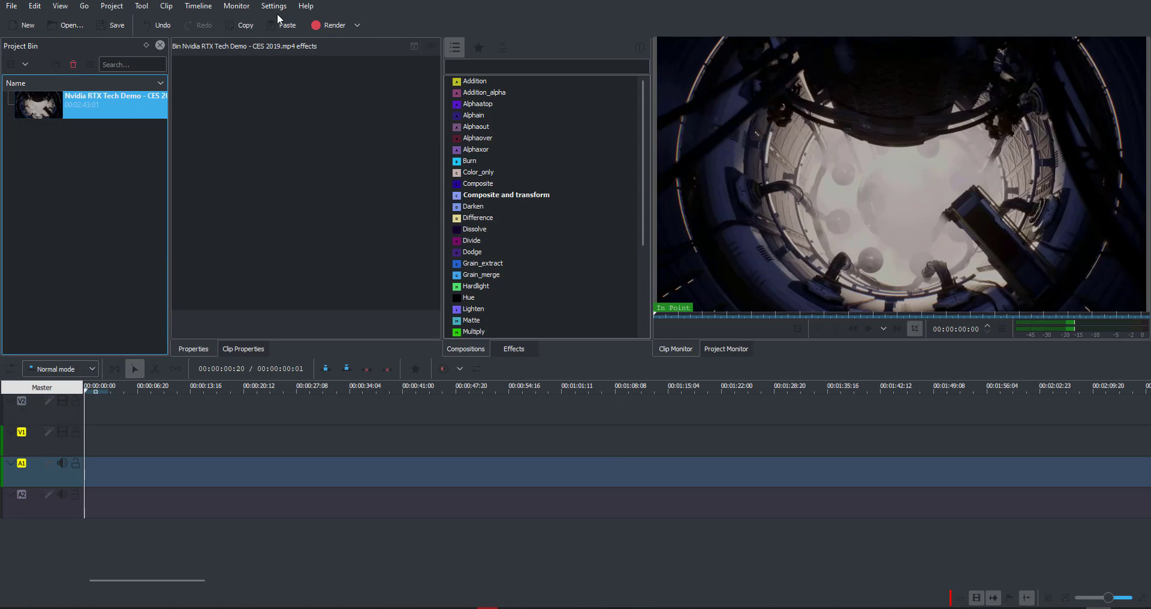
pyautogui.click(357, 27)
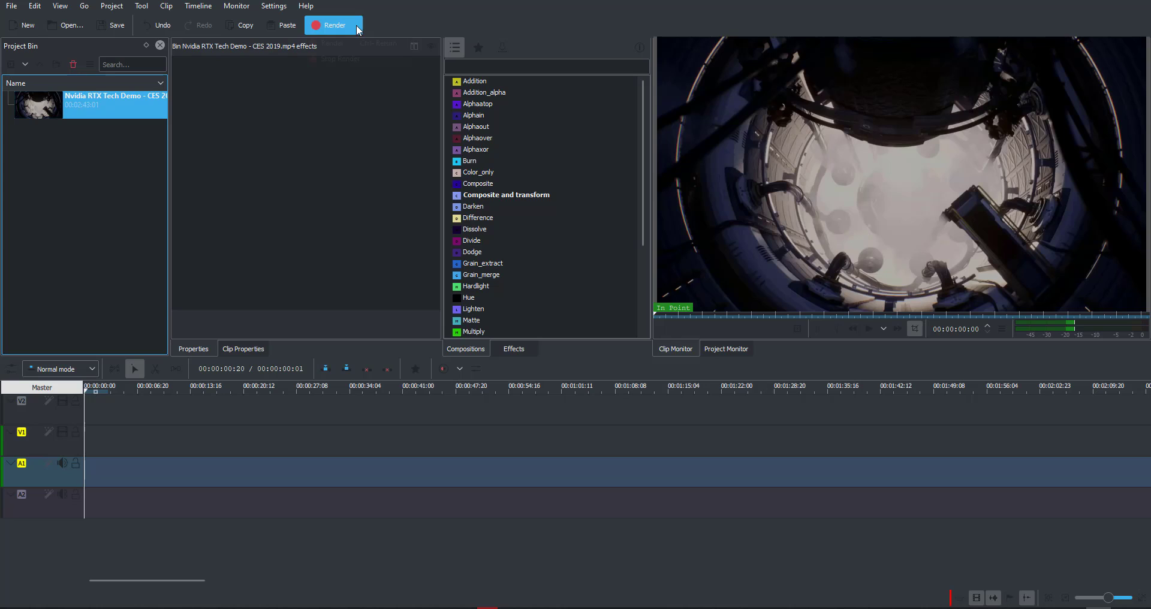
pyautogui.click(459, 23)
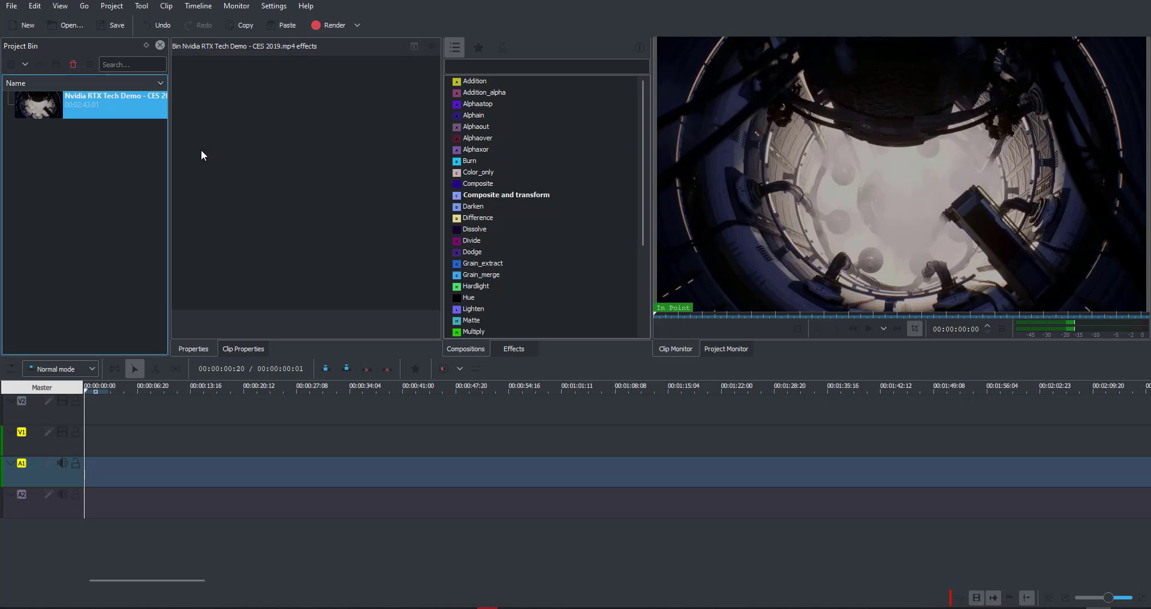
# Show the Vectorscope and Library panels in the workspace.
pyautogui.click(84, 6)
pyautogui.moveTo(60, 8)
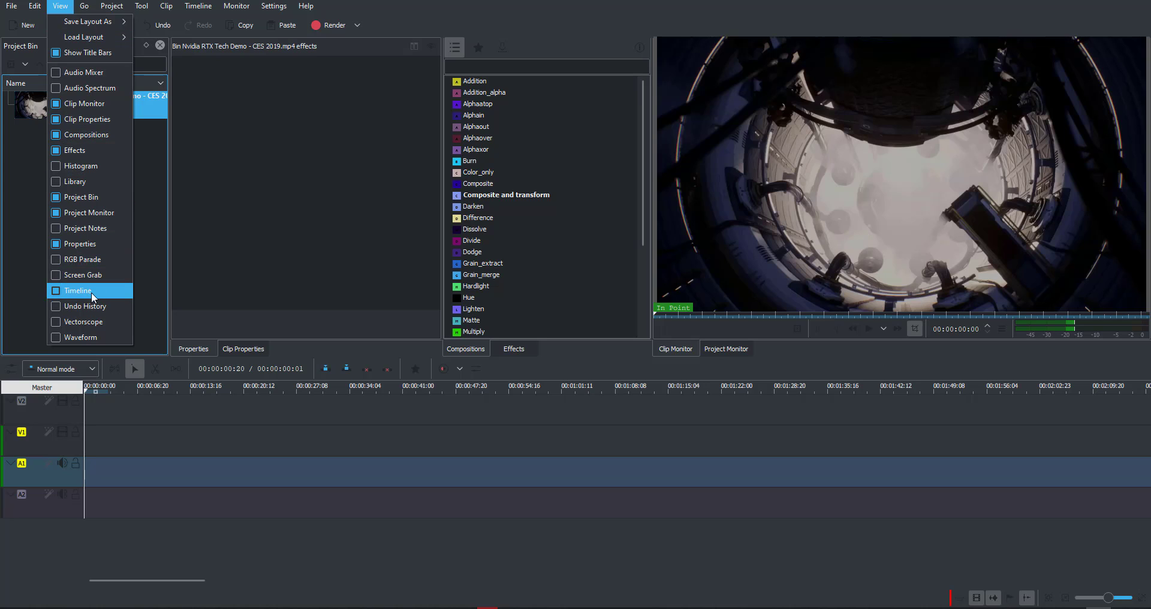
pyautogui.click(99, 323)
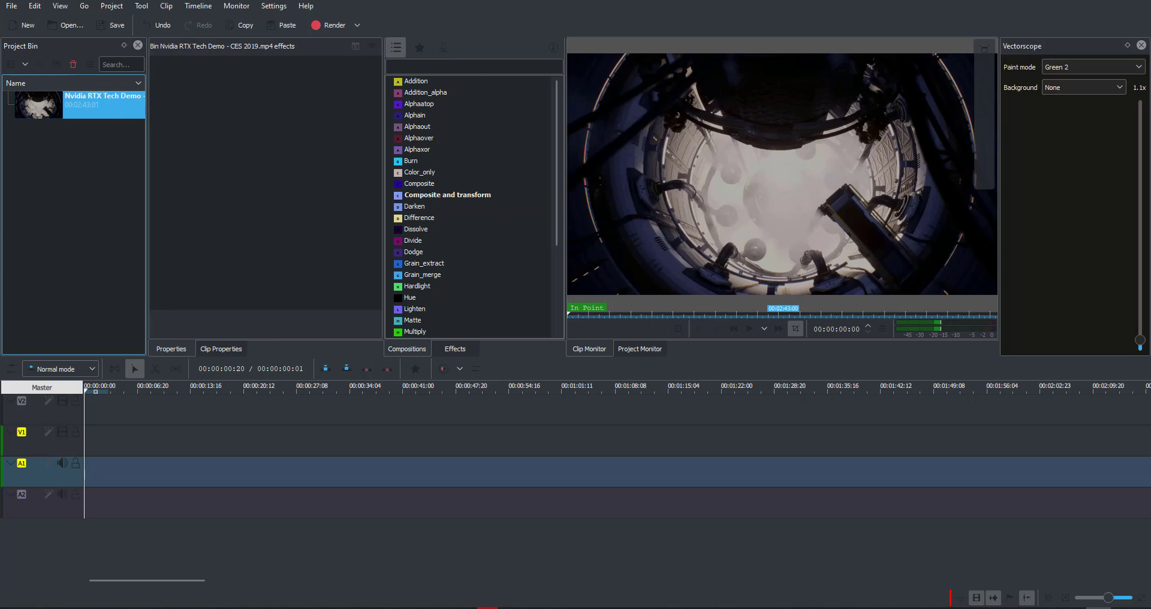
pyautogui.click(45, 10)
pyautogui.moveTo(60, 6)
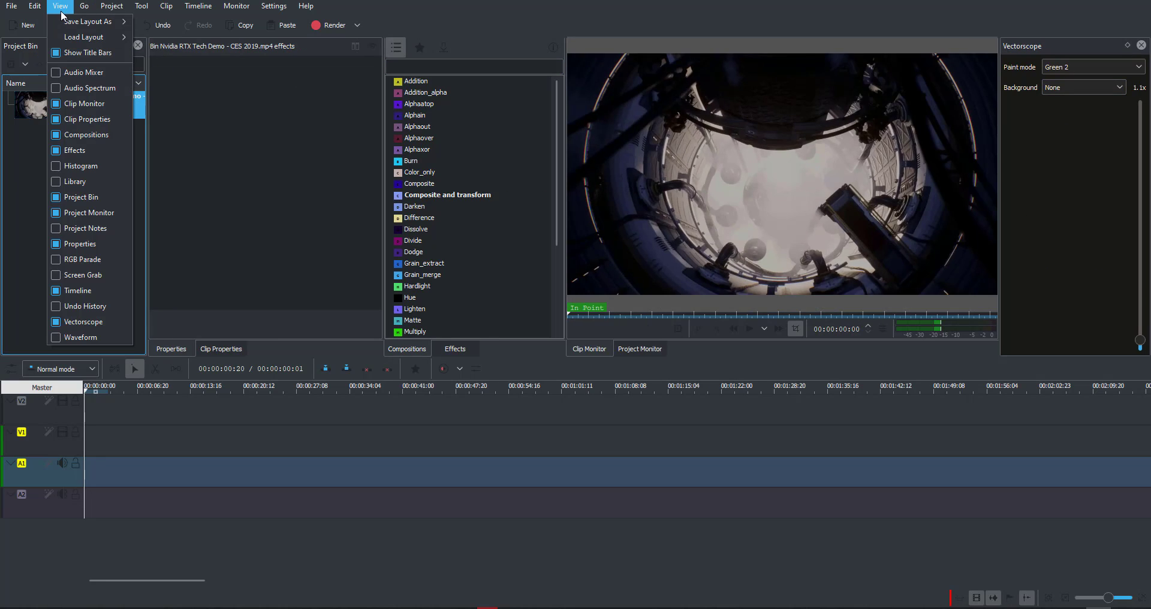
pyautogui.click(82, 181)
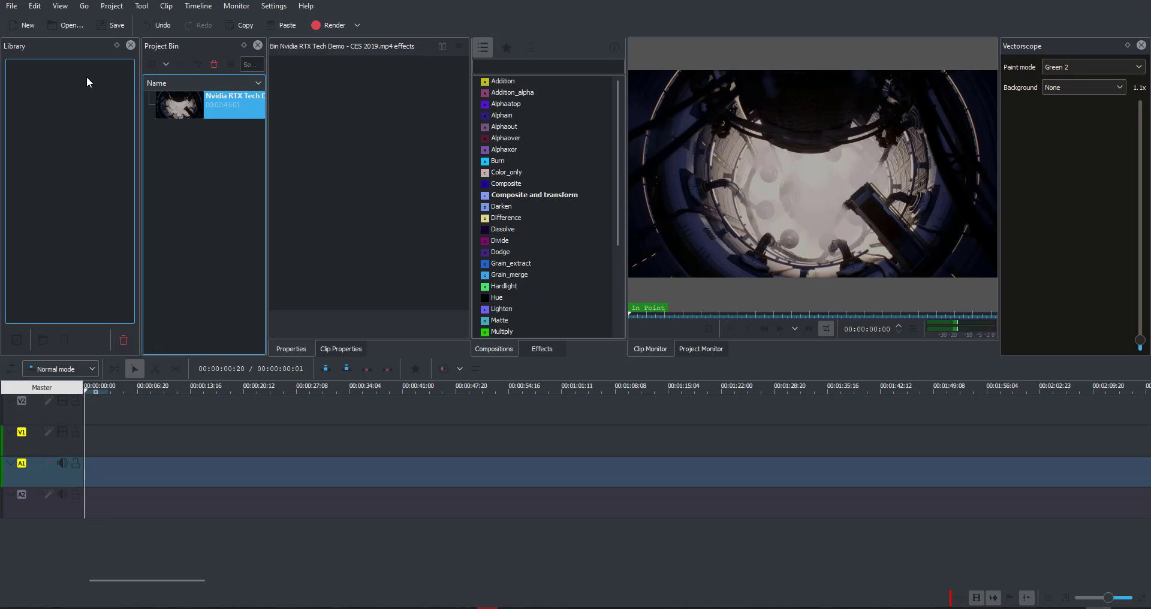
# Dock the Library panel together with the Project Bin as tabs and switch between them, ending on the Project Bin.
pyautogui.moveTo(59, 45); pyautogui.dragTo(56, 169)
pyautogui.click(73, 347)
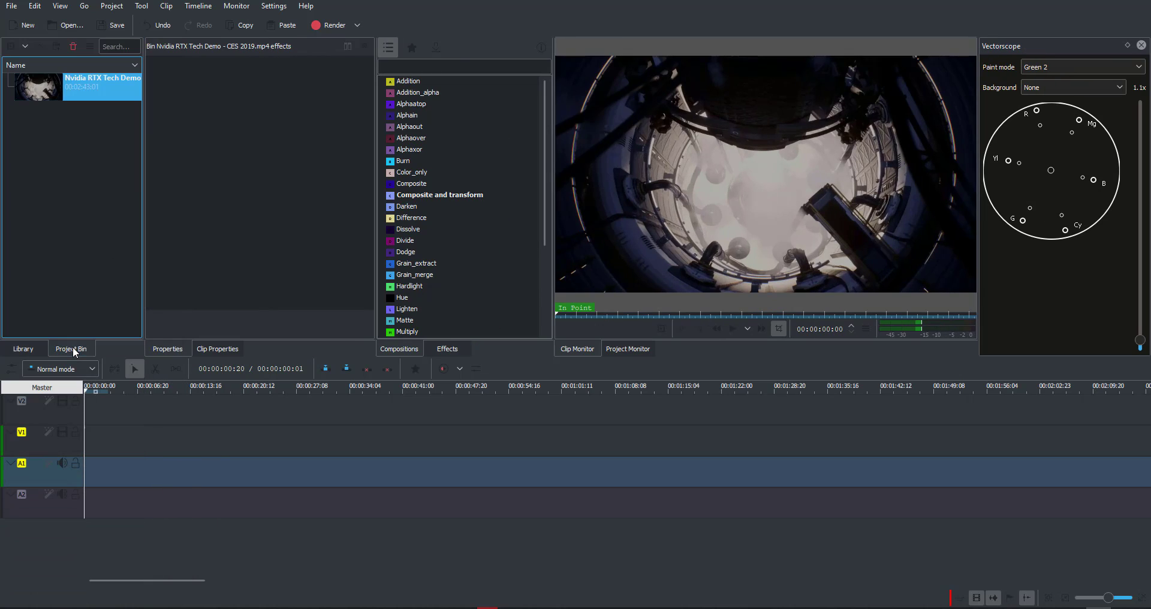
pyautogui.click(23, 350)
pyautogui.click(63, 351)
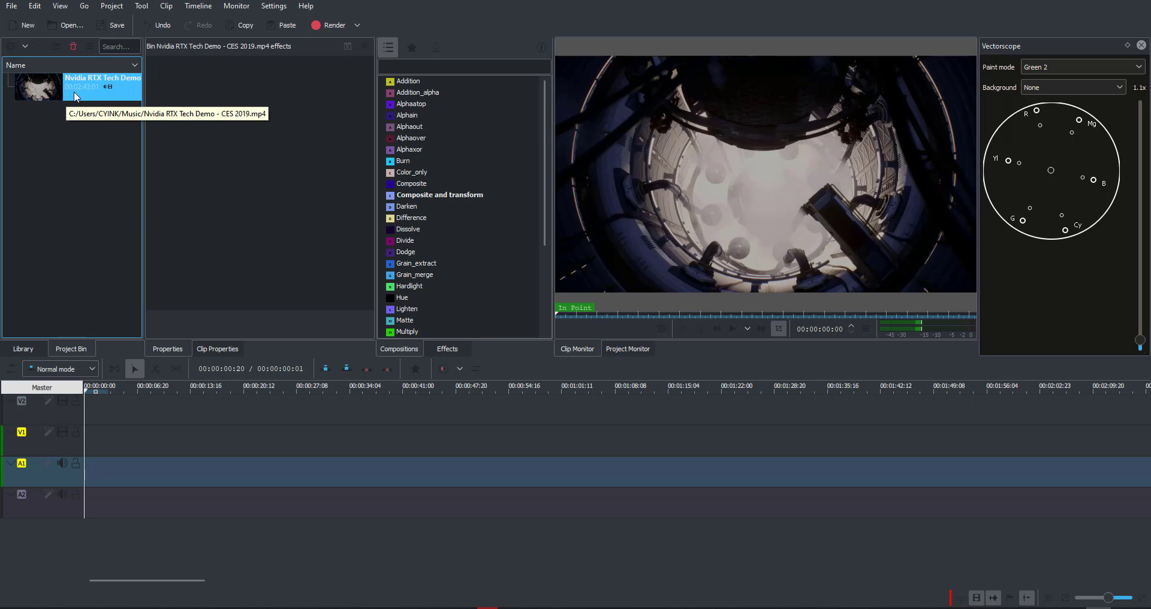
# Place the Nvidia RTX Tech Demo clip at the start of tracks V1 and A1 and move the playhead to about 00:01:00:22.
pyautogui.moveTo(82, 83); pyautogui.dragTo(90, 474)
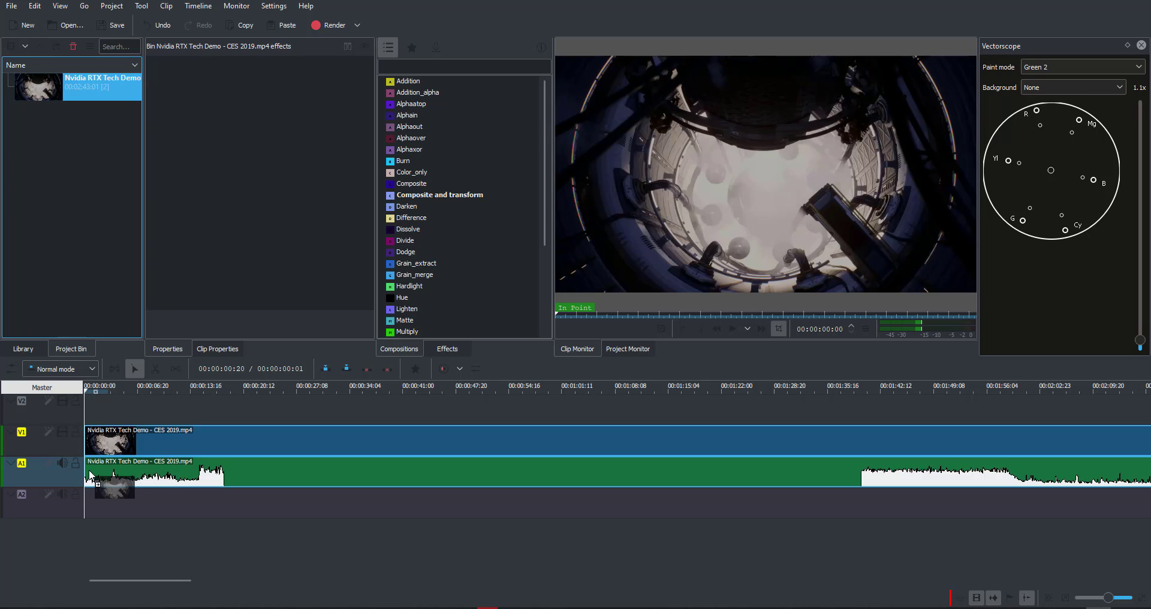
pyautogui.click(558, 388)
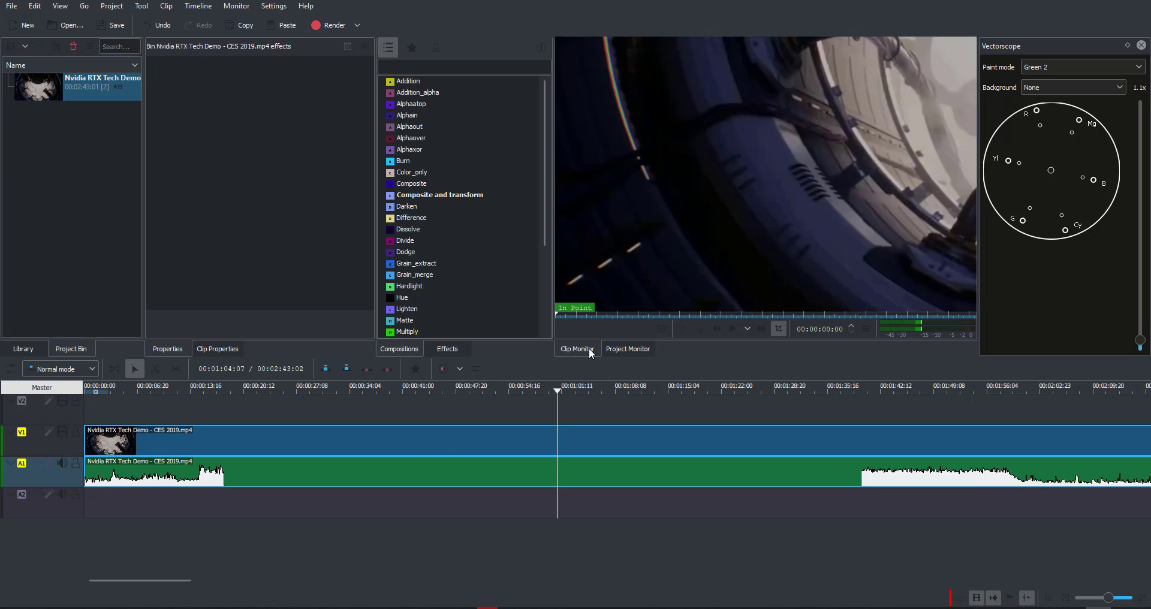
# Undock the Project Monitor and dock it beside the Clip Monitor so both are shown separately.
pyautogui.click(639, 348)
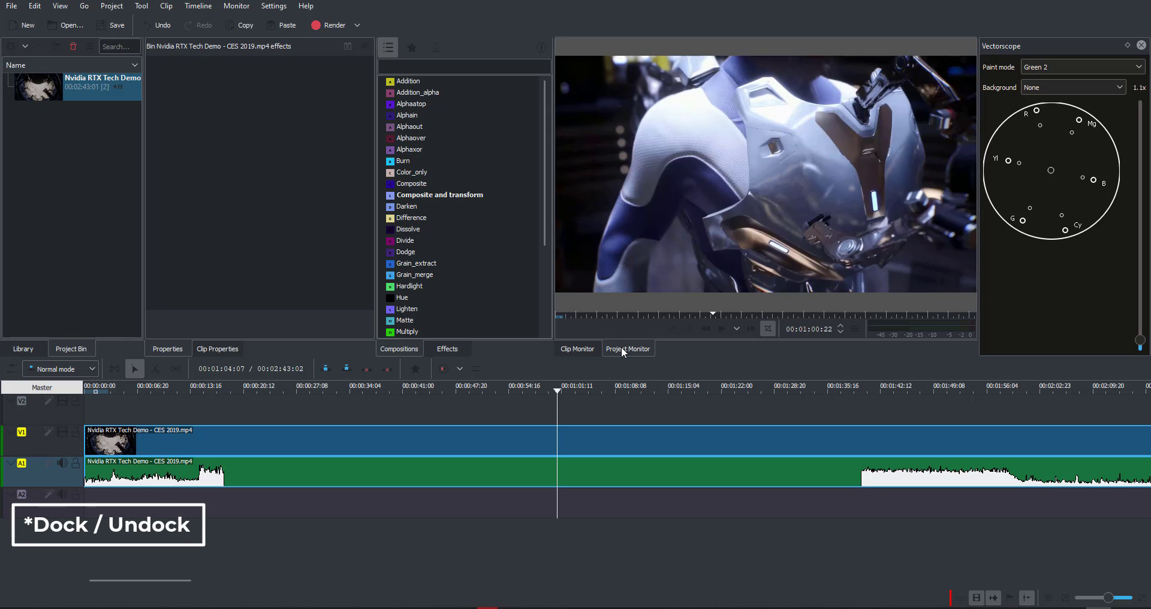
pyautogui.moveTo(627, 325); pyautogui.dragTo(565, 383)
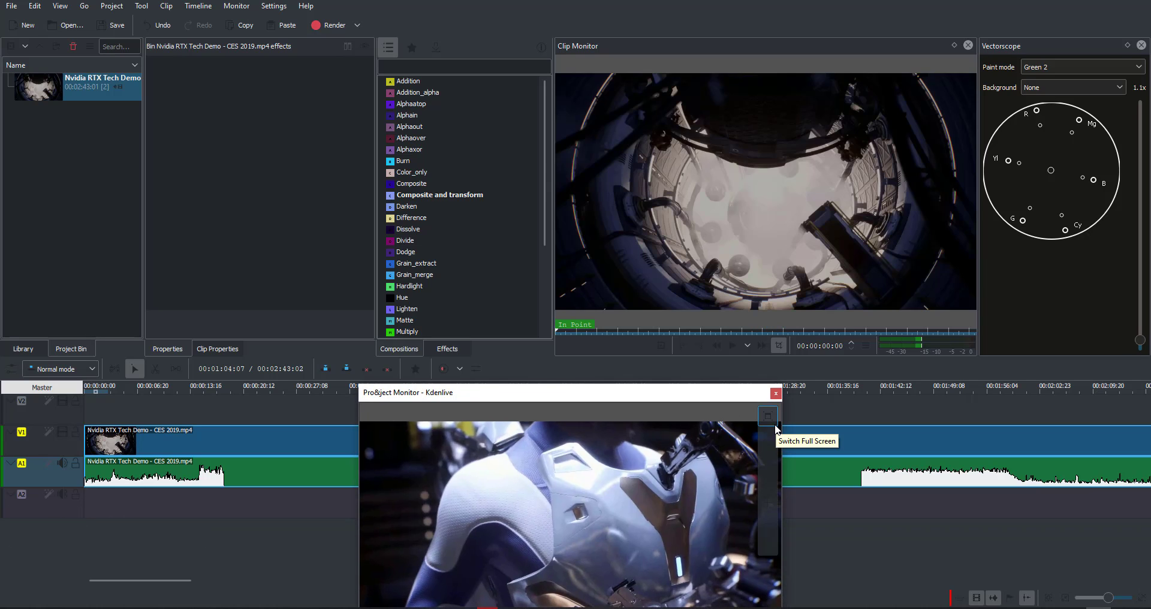
pyautogui.moveTo(752, 392); pyautogui.dragTo(981, 239)
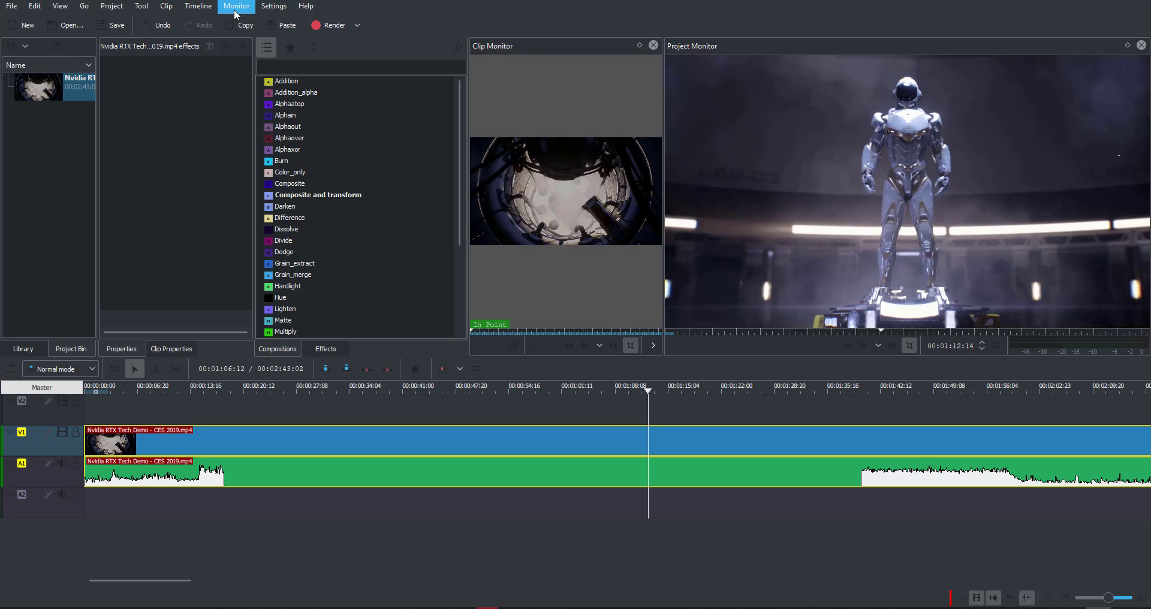
# Try the Breeze High Contrast color theme and return to Breeze Dark.
pyautogui.click(278, 7)
pyautogui.moveTo(413, 69)
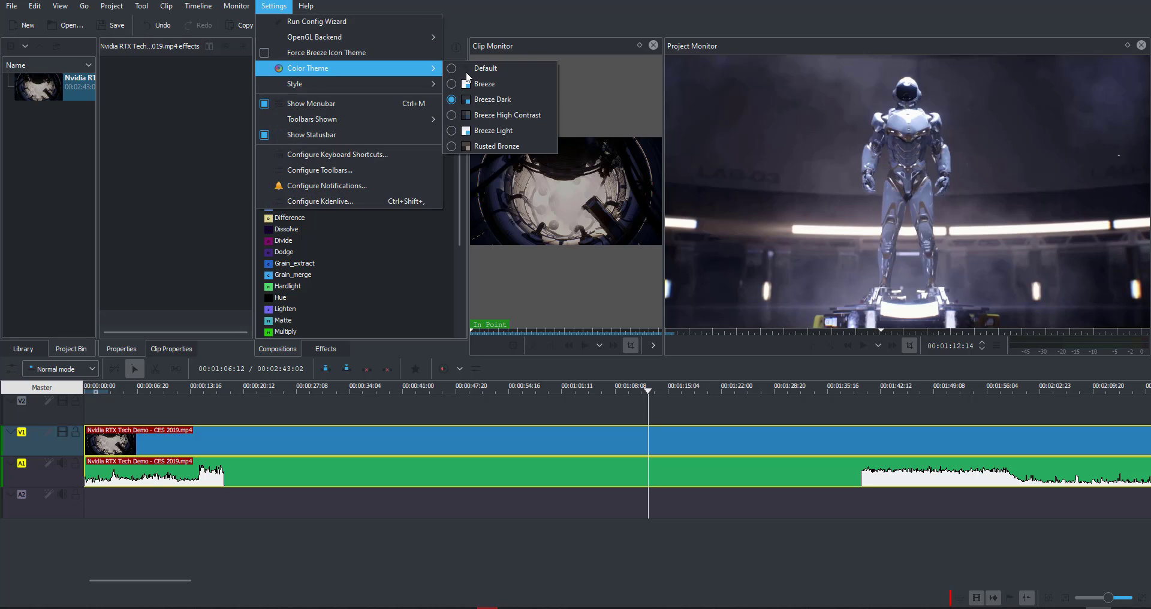
pyautogui.click(481, 112)
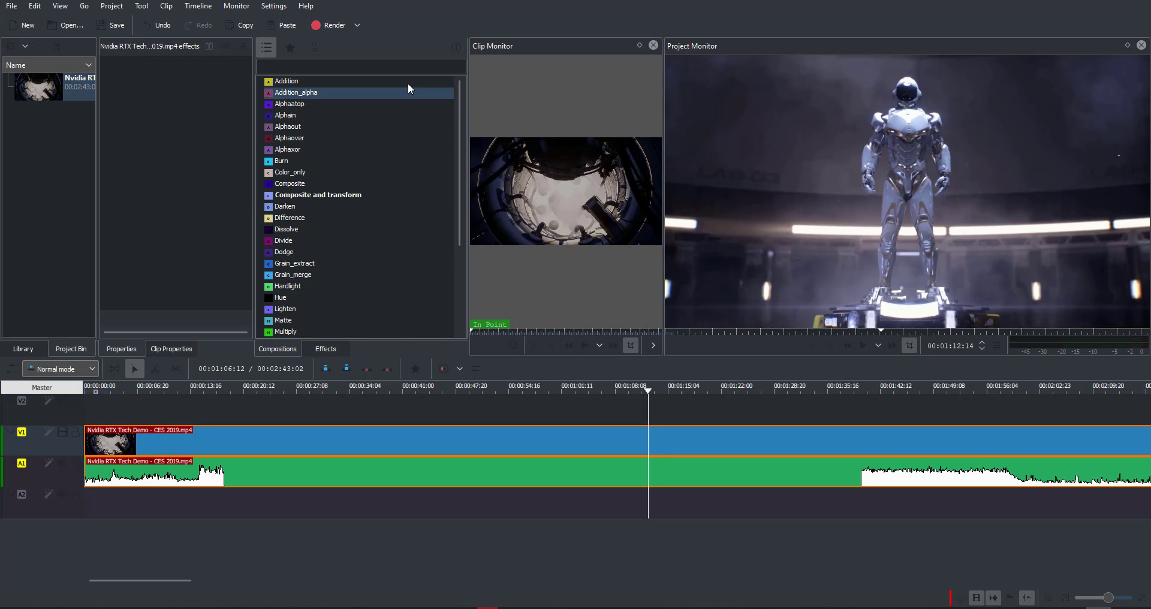
pyautogui.click(278, 9)
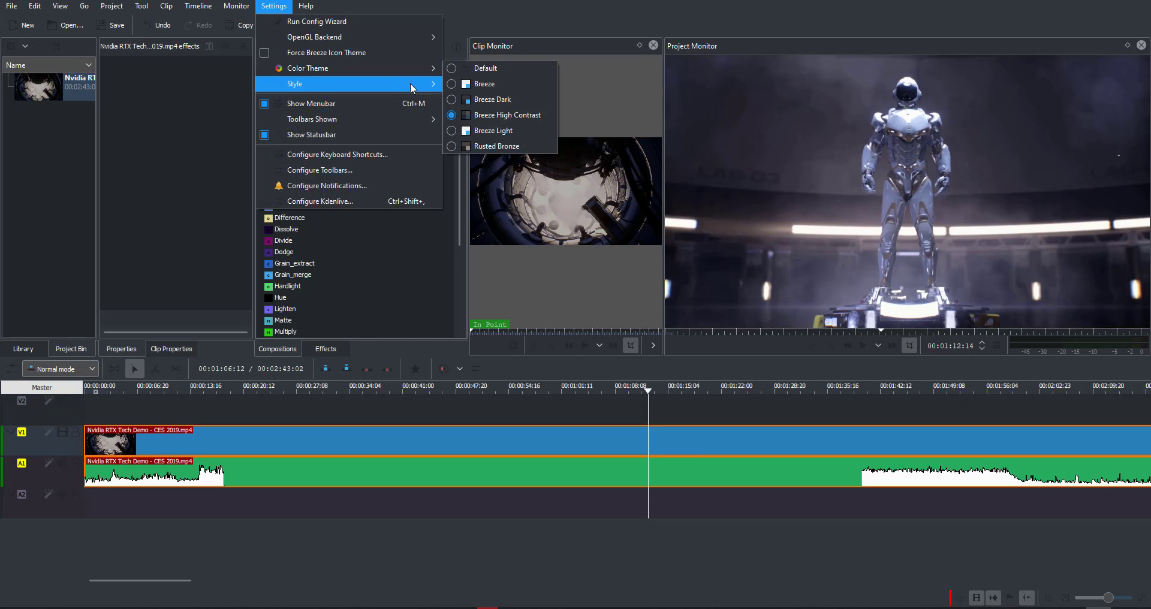
pyautogui.moveTo(418, 82)
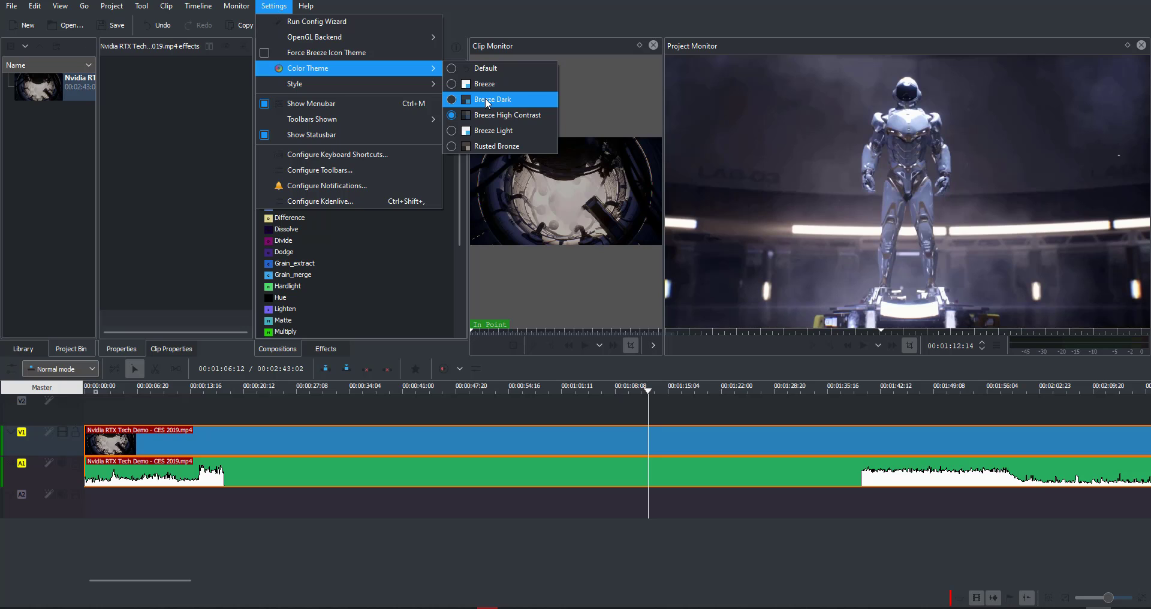
pyautogui.click(488, 101)
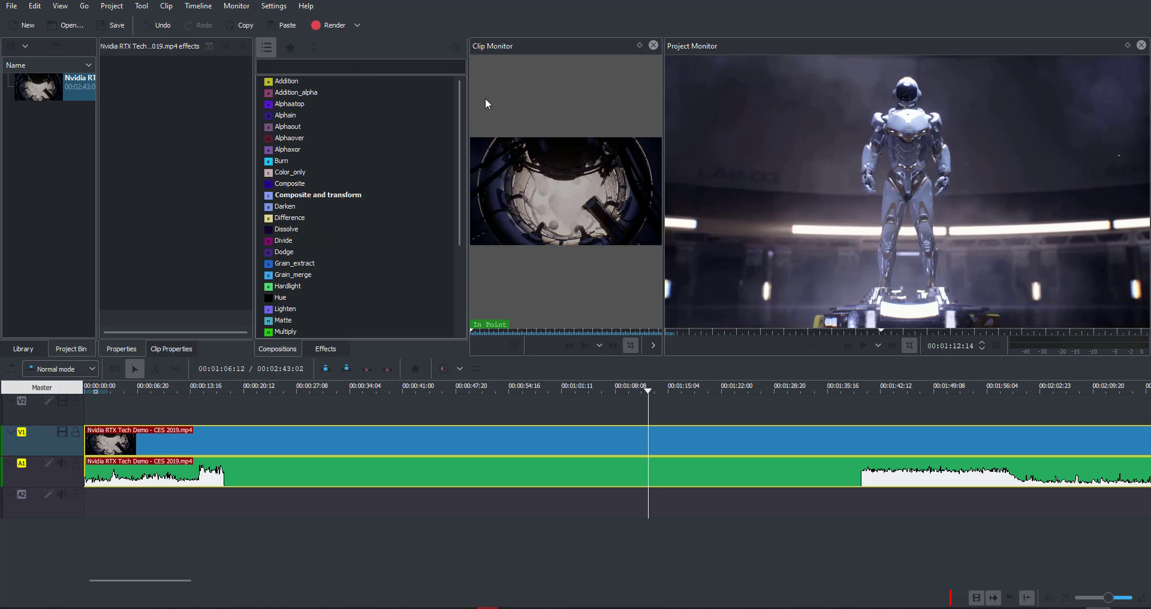
# Import two more clips into the project bin, place PUFFY COMBO.mp4 on track V2 at about 00:01:12:14 and preview it.
pyautogui.moveTo(485, 98); pyautogui.dragTo(35, 210)
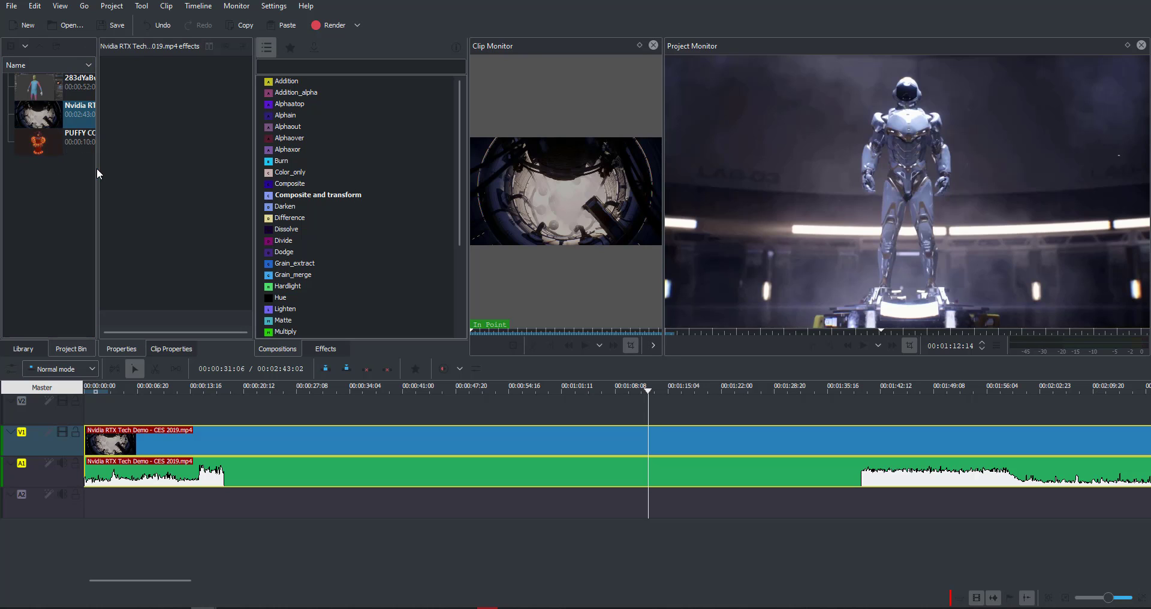
pyautogui.moveTo(38, 144); pyautogui.dragTo(649, 441)
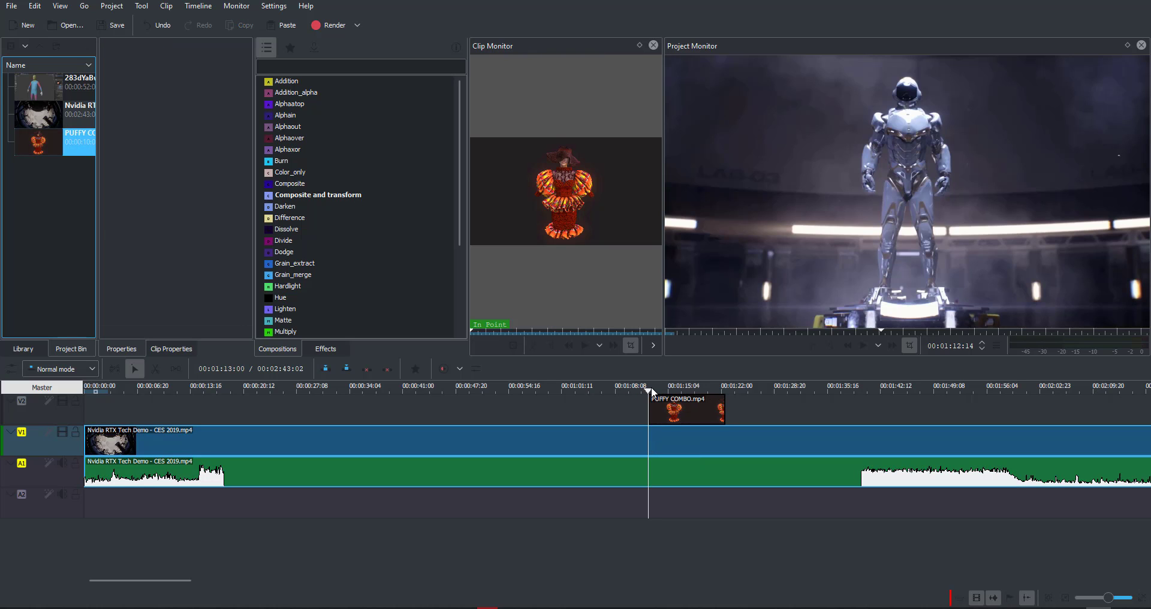
pyautogui.moveTo(652, 387); pyautogui.dragTo(698, 409)
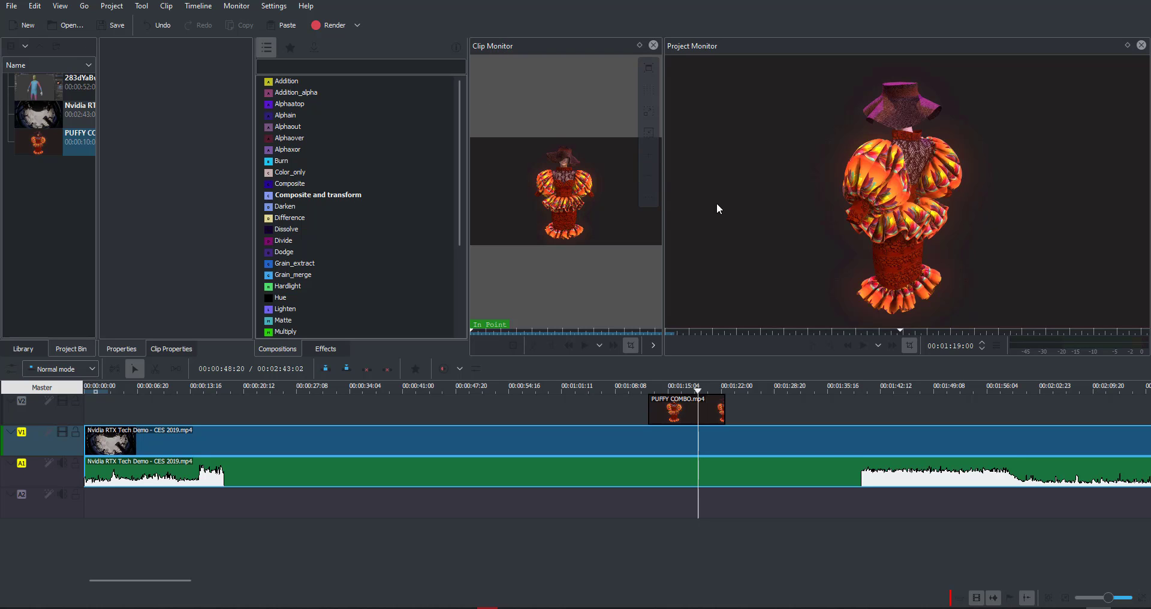
# Resize the docked panels so the Clip Monitor and Project Monitor are about equally wide, with a wider compositions list.
pyautogui.moveTo(664, 203); pyautogui.dragTo(846, 208)
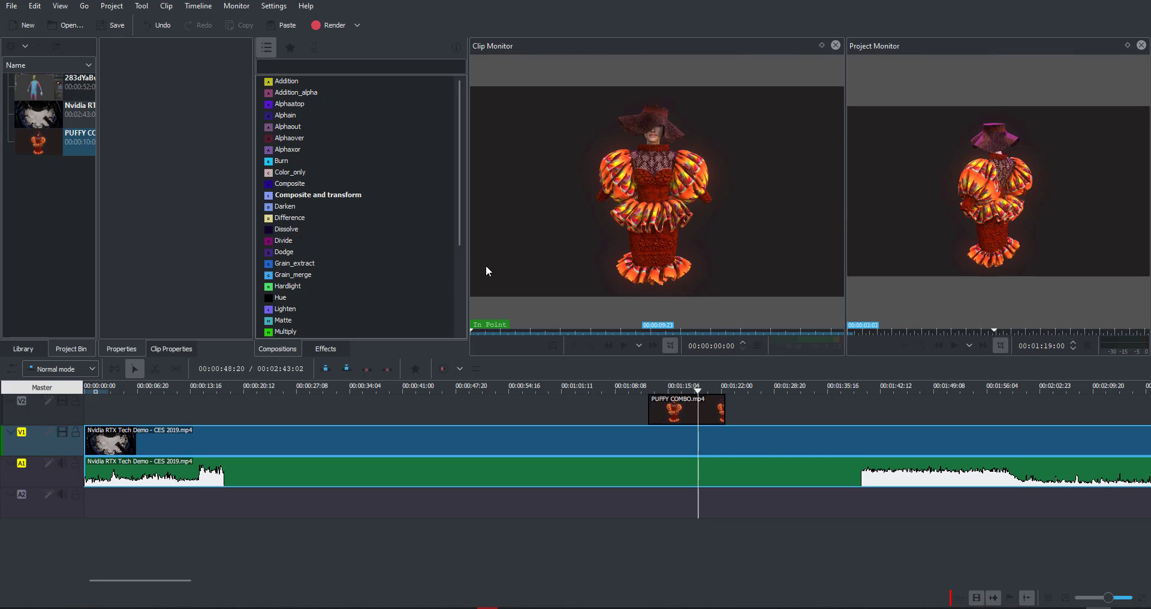
pyautogui.moveTo(471, 264); pyautogui.dragTo(548, 260)
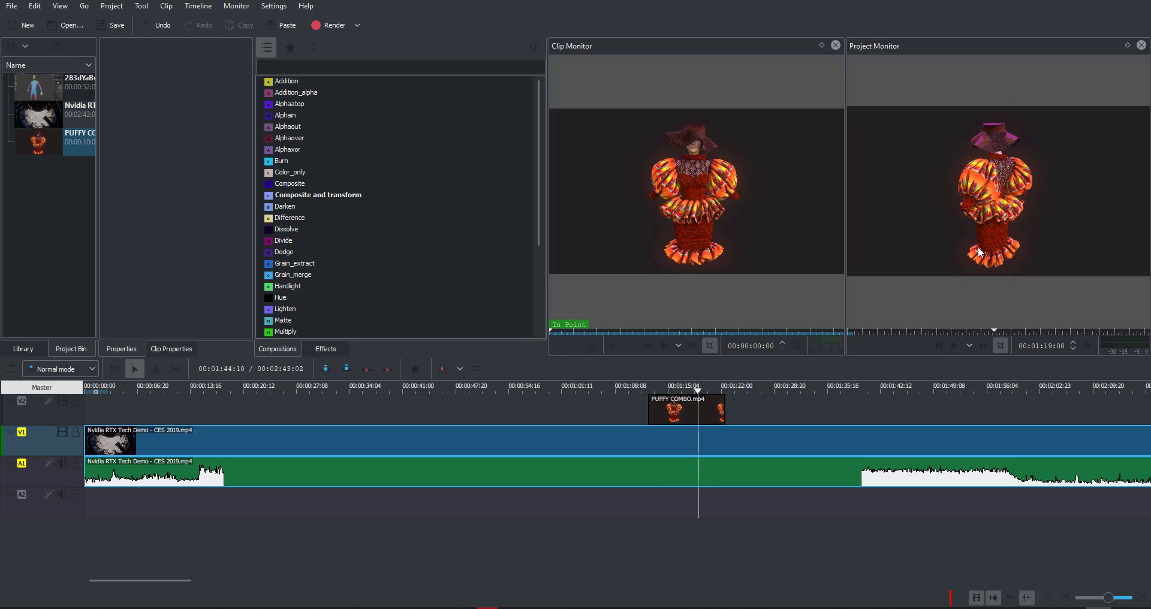
# Play and pause the timeline around the PUFFY COMBO clip in the Project Monitor, and again from about 00:00:36:19.
pyautogui.click(975, 207)
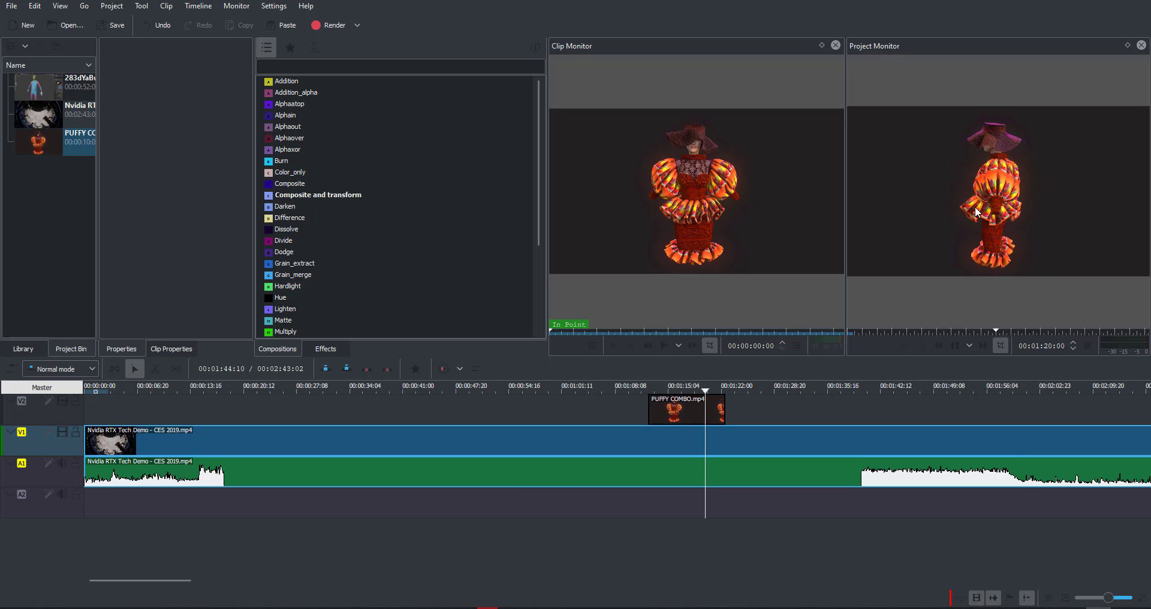
pyautogui.click(975, 206)
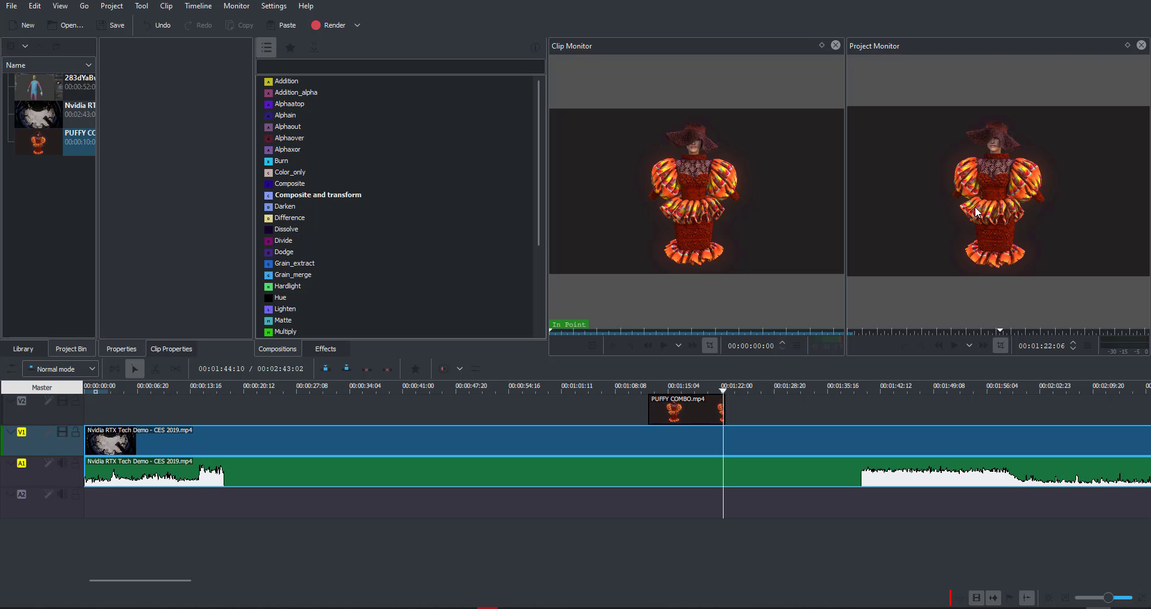
pyautogui.click(976, 208)
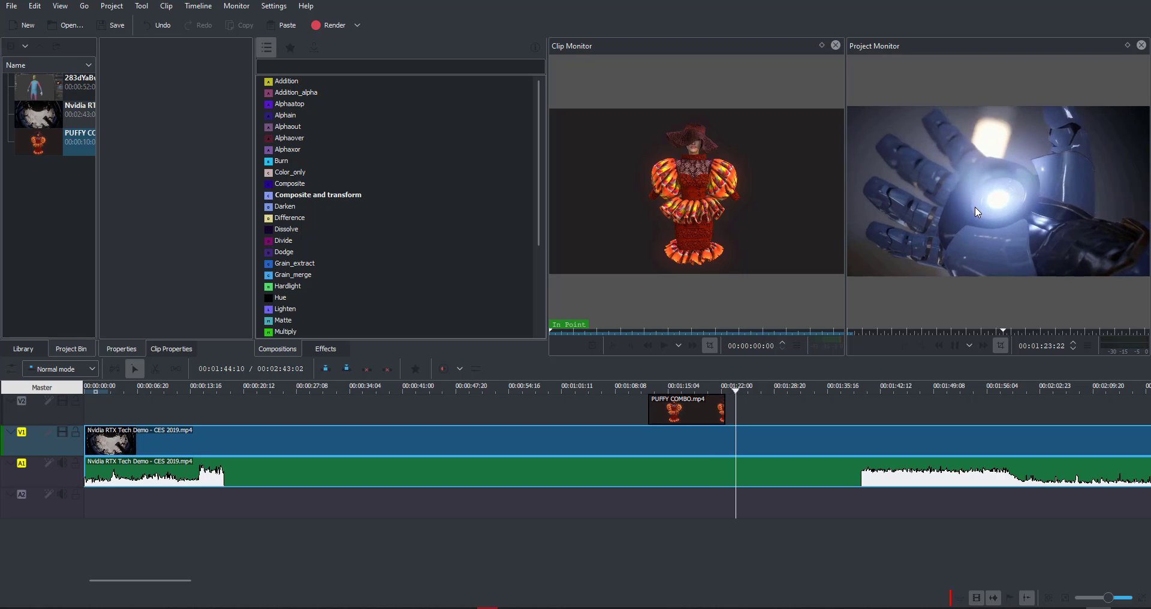
pyautogui.click(975, 206)
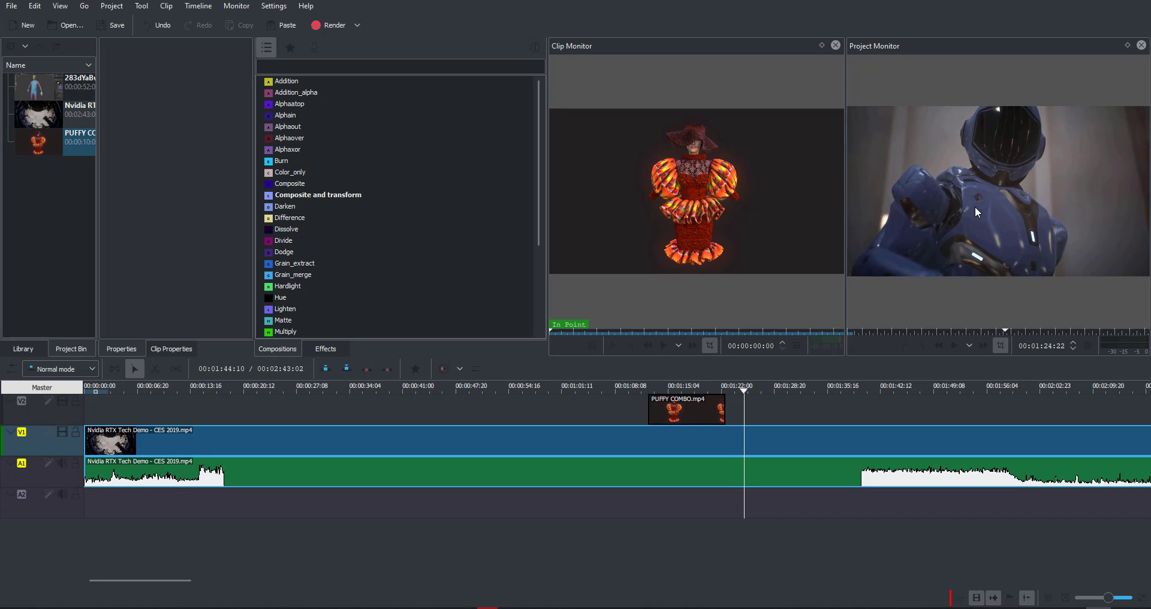
pyautogui.click(371, 391)
pyautogui.moveTo(371, 390)
pyautogui.mouseDown()
pyautogui.moveTo(317, 397)
pyautogui.moveTo(380, 405)
pyautogui.mouseUp()
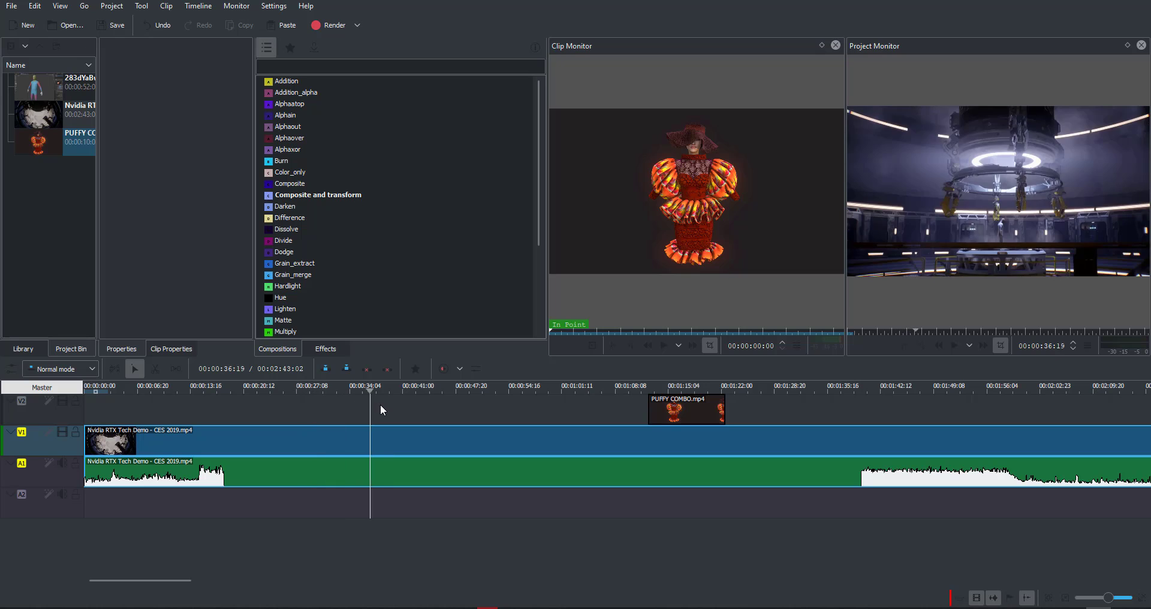
pyautogui.click(897, 239)
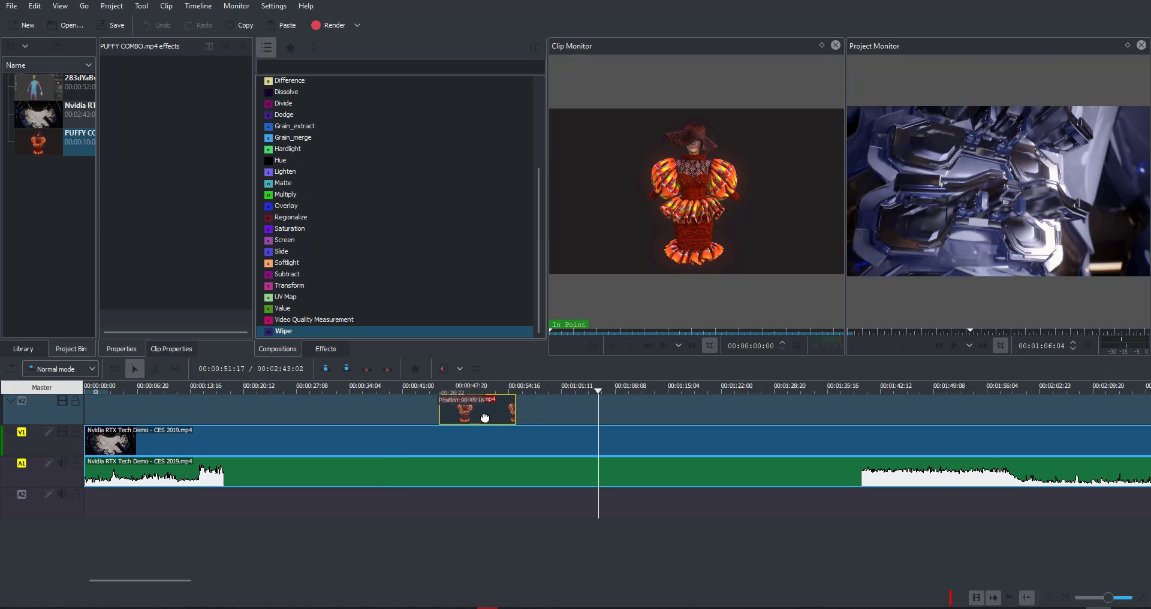
# Move the PUFFY COMBO clip earlier on track V2 to about 00:00:49 and scrub across it to preview the overlap.
pyautogui.moveTo(489, 421); pyautogui.dragTo(508, 422)
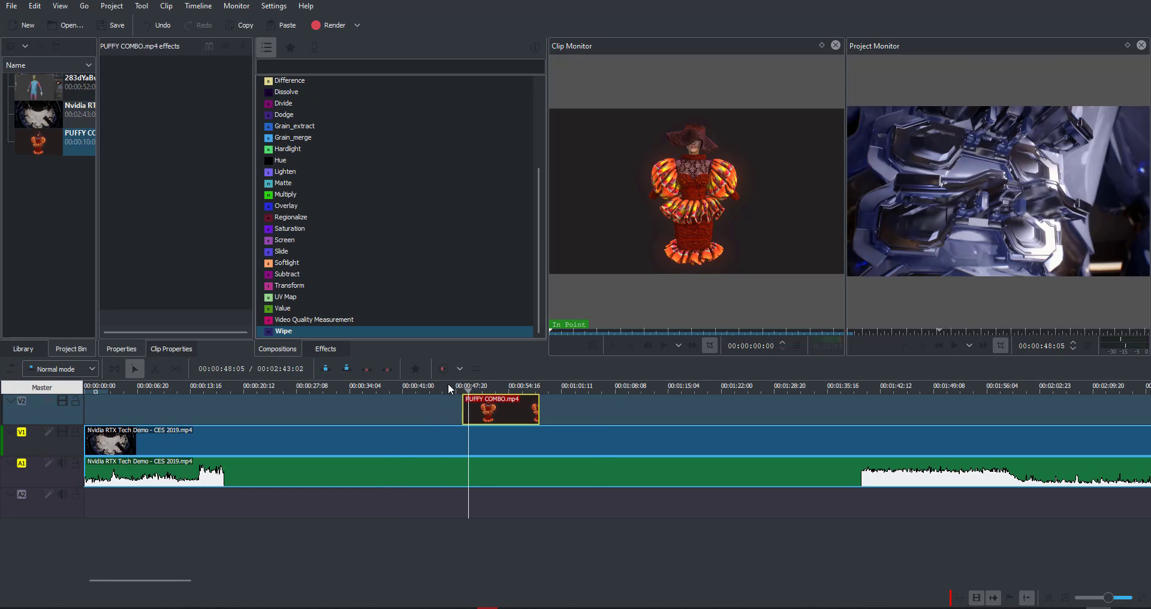
pyautogui.moveTo(468, 389); pyautogui.dragTo(459, 390)
pyautogui.moveTo(471, 395)
pyautogui.mouseDown()
pyautogui.moveTo(507, 398)
pyautogui.moveTo(466, 398)
pyautogui.moveTo(492, 398)
pyautogui.mouseUp()
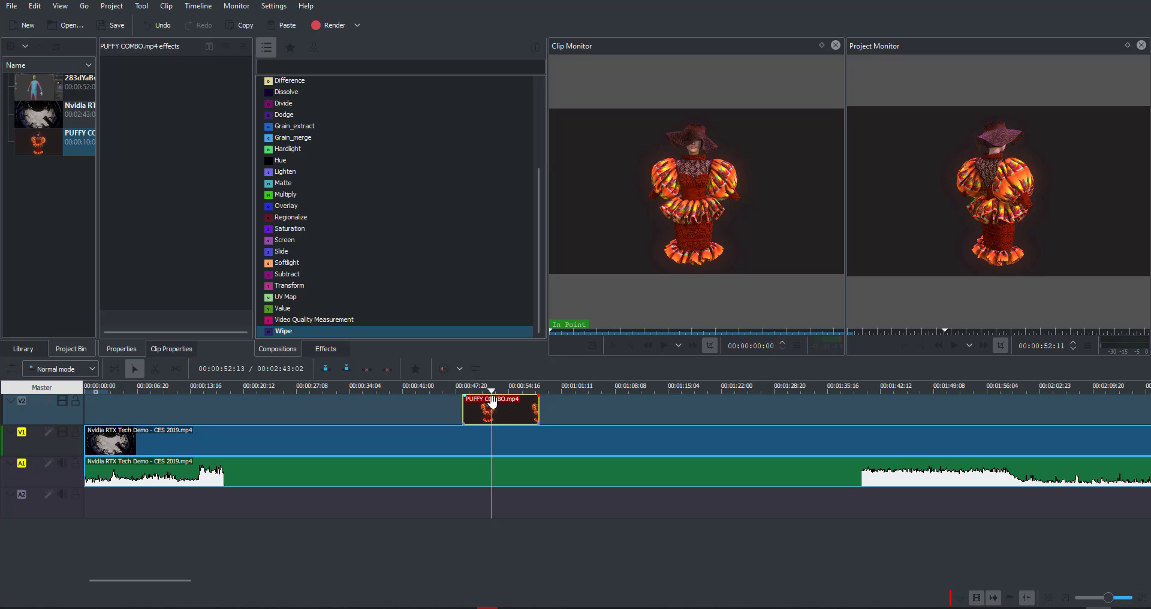
pyautogui.click(549, 535)
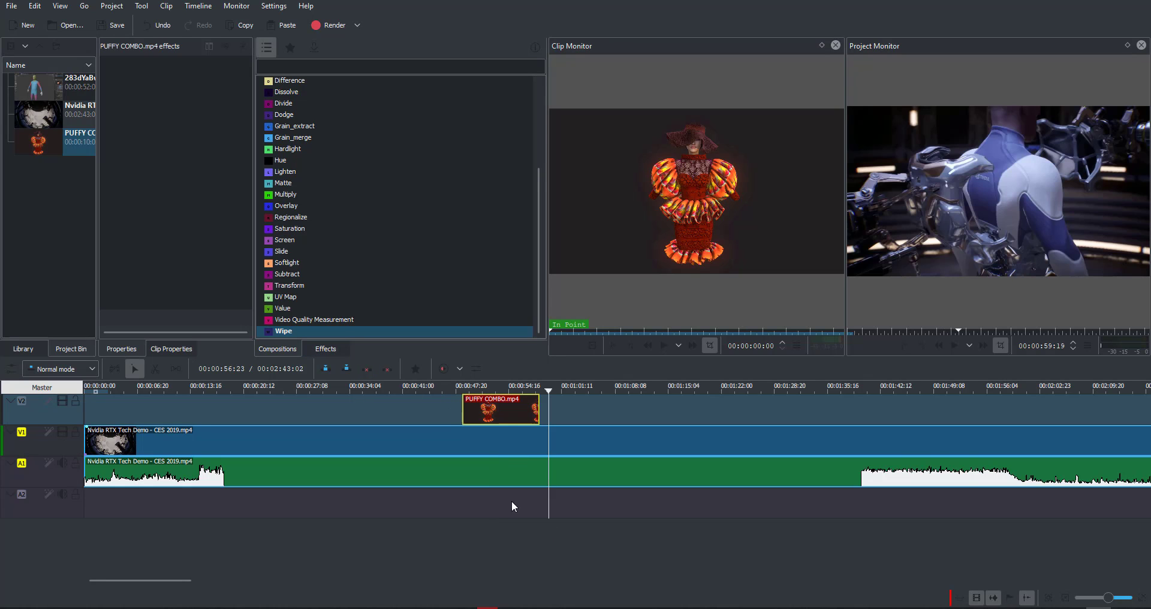
# Add a Wipe composition under the full length of the PUFFY COMBO clip and play the transition from about 00:00:48.
pyautogui.click(290, 334)
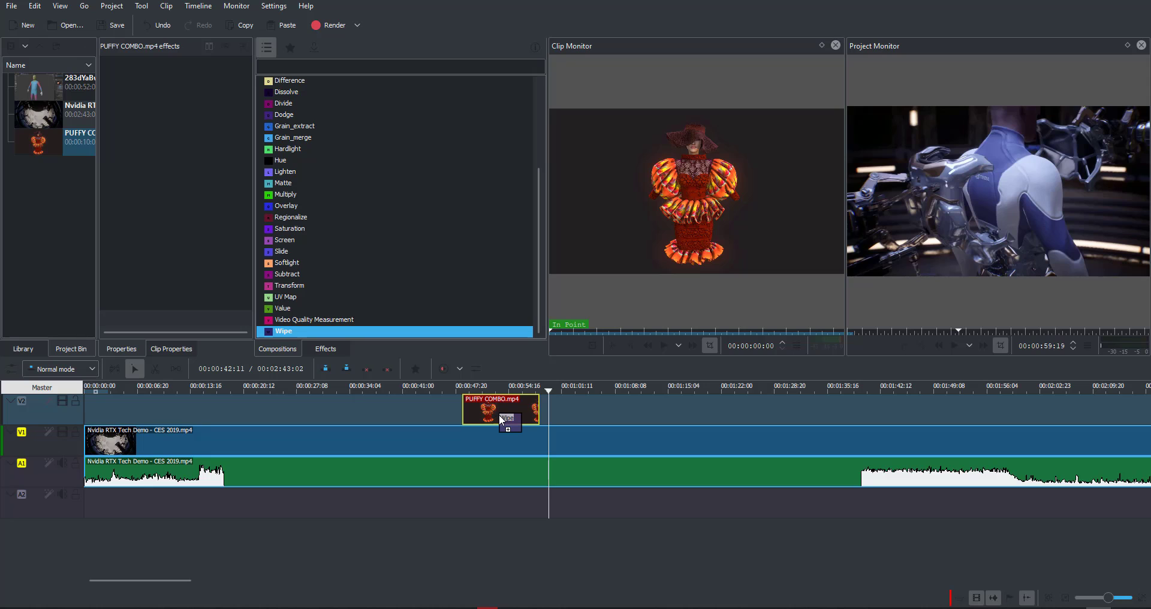
pyautogui.moveTo(499, 415); pyautogui.dragTo(499, 415)
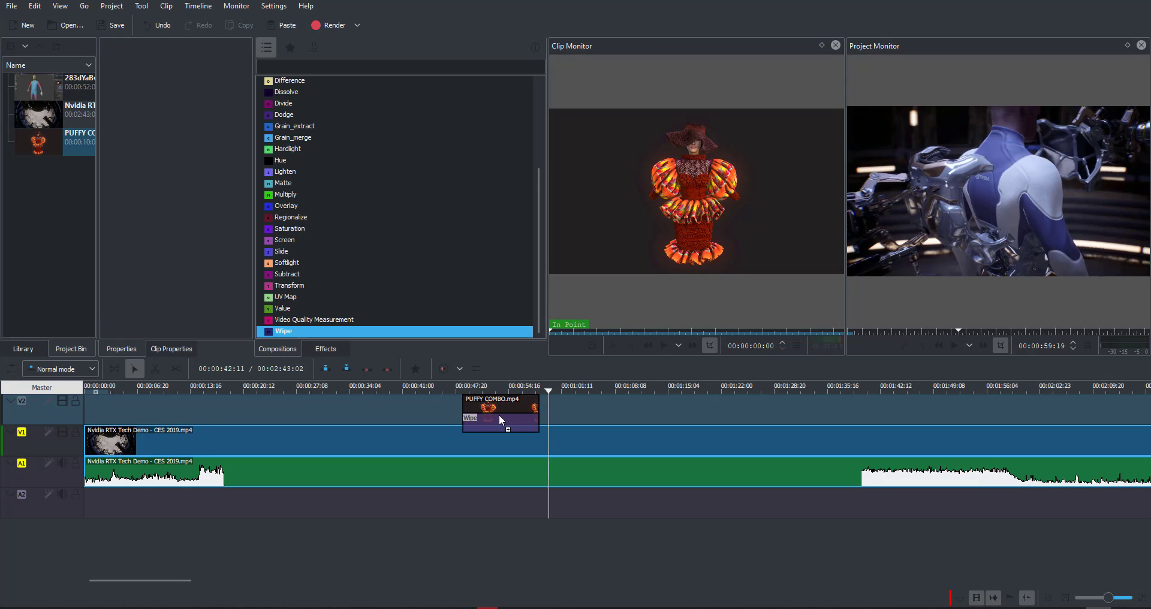
pyautogui.click(464, 384)
pyautogui.press('space')
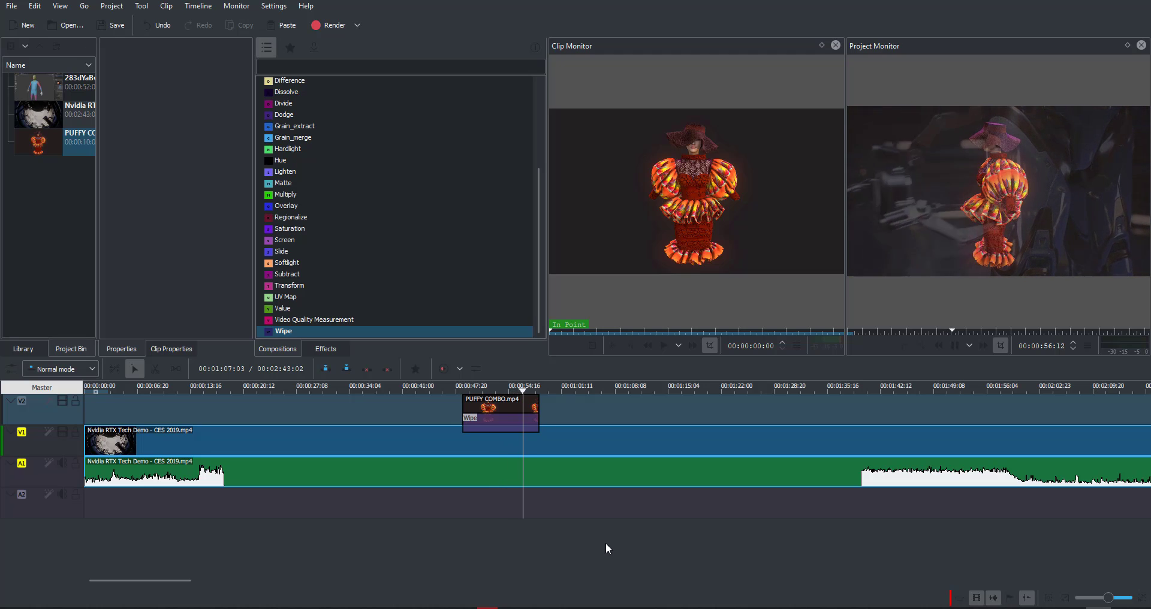
pyautogui.press('space')
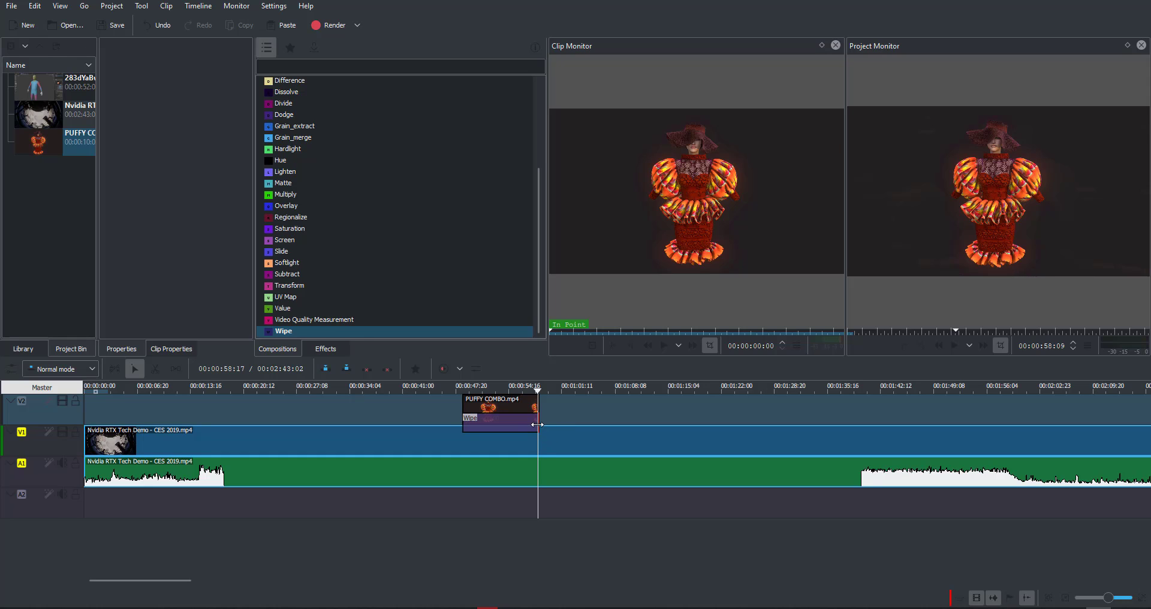
# Trim the Wipe to the opening part of the PUFFY COMBO clip and fit a second Wipe to its closing part.
pyautogui.moveTo(538, 424); pyautogui.dragTo(477, 429)
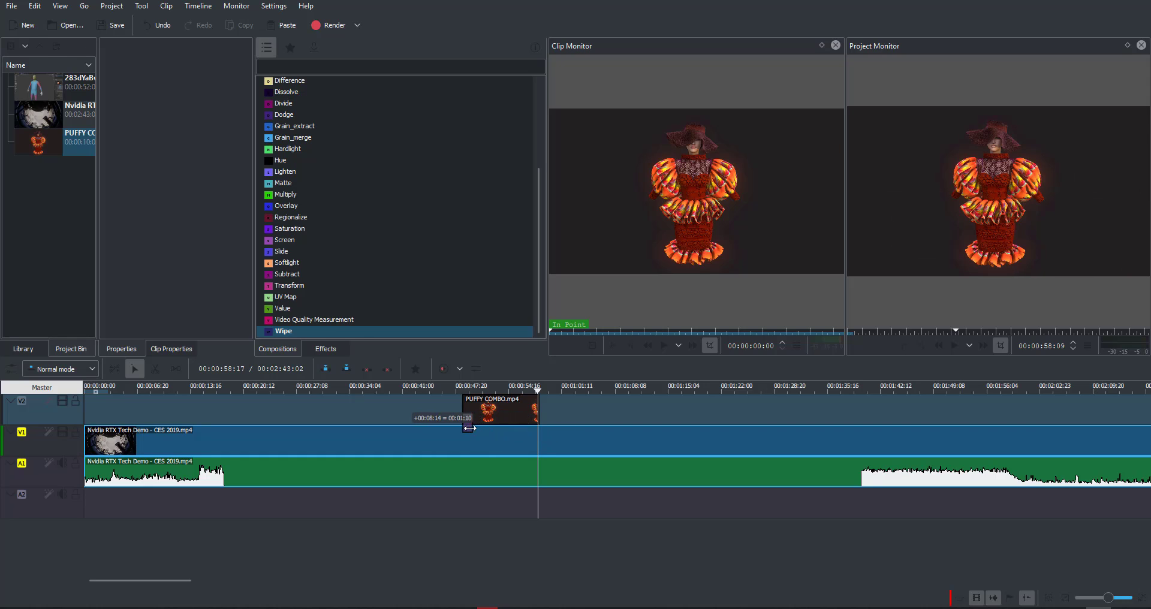
pyautogui.moveTo(294, 330); pyautogui.dragTo(527, 426)
pyautogui.click(461, 389)
pyautogui.press('space')
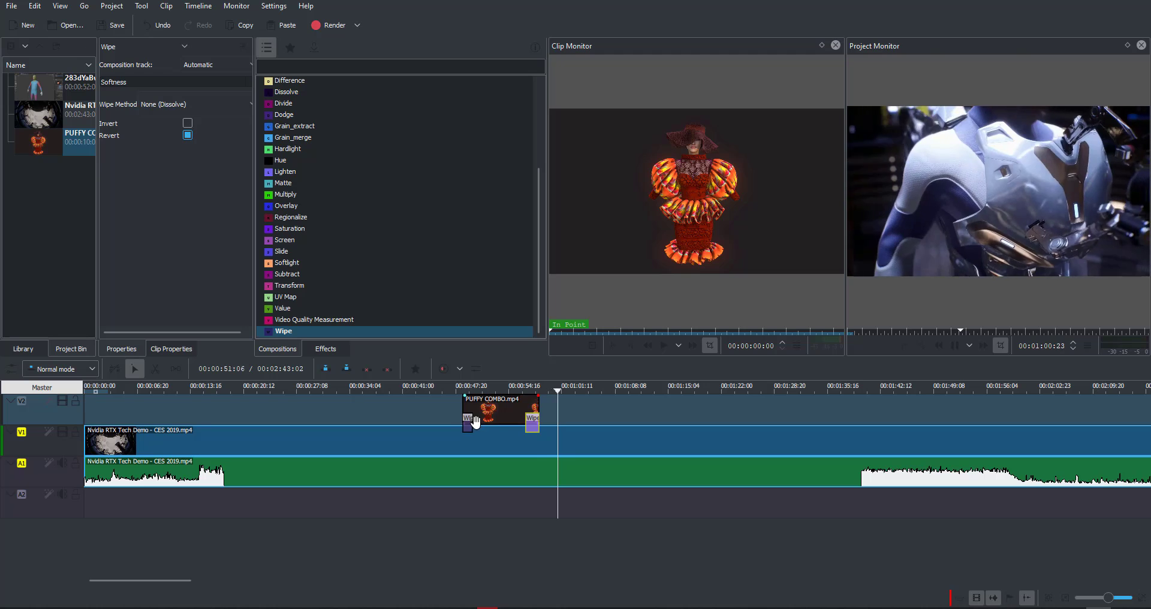
pyautogui.moveTo(472, 423); pyautogui.dragTo(512, 420)
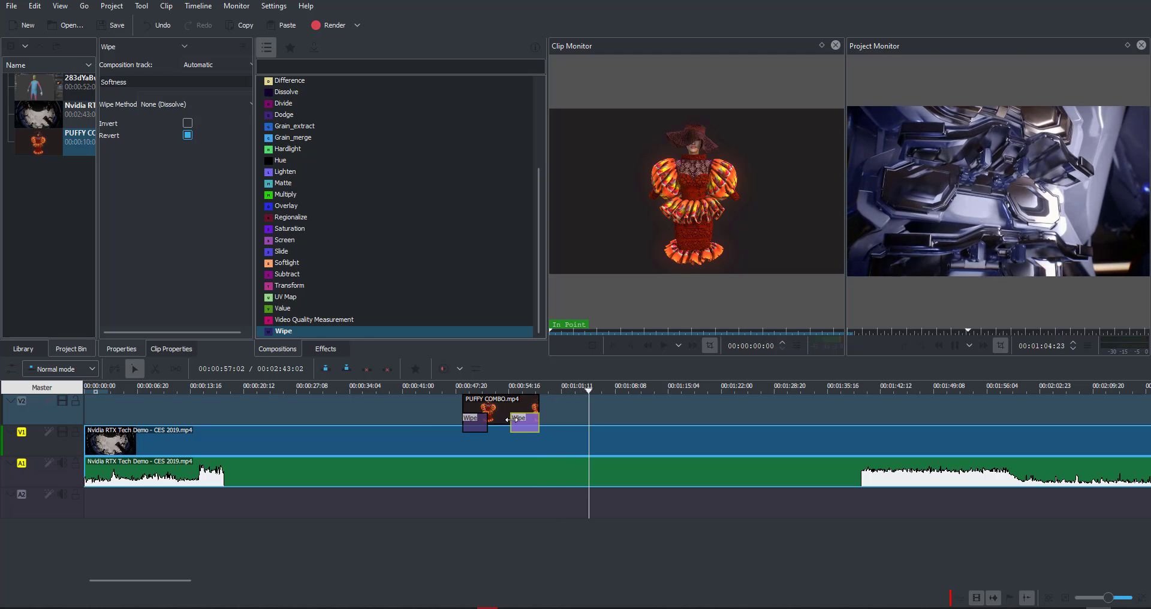
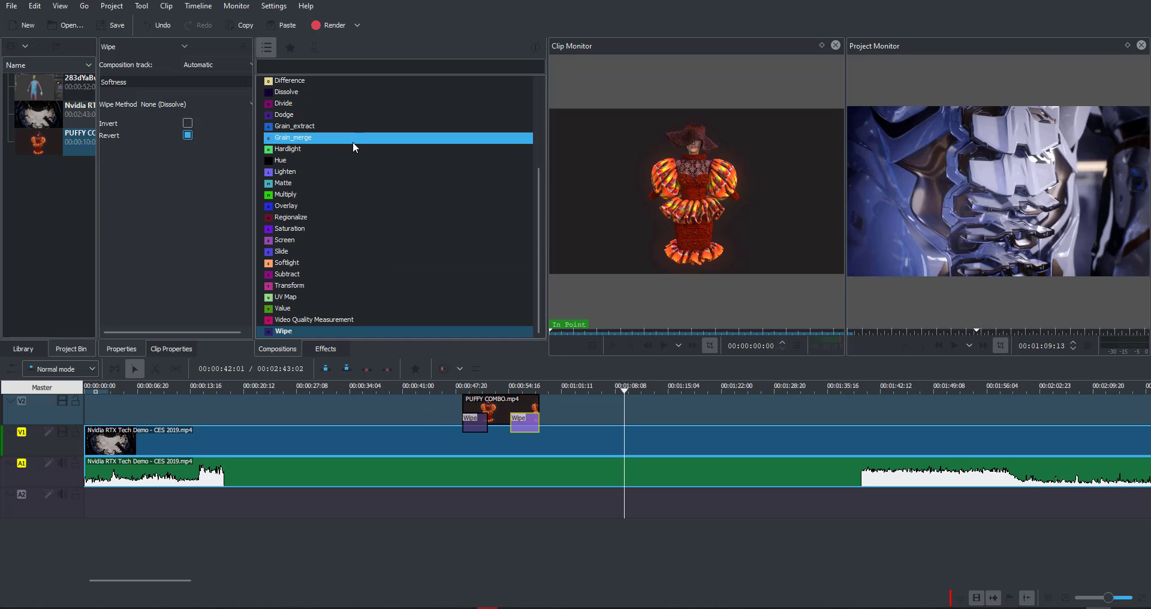
# Place 283dYaBwqYaJijGrxFx.mp4 on track V2 starting at 00:01:09:13 and preview it at 00:01:19:18.
pyautogui.click(324, 352)
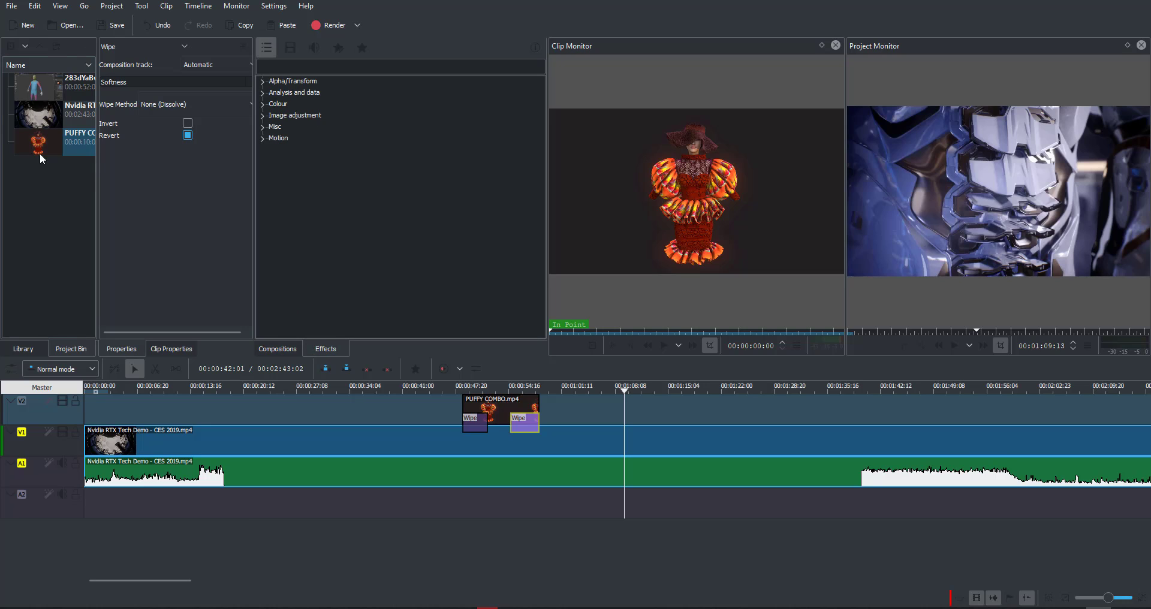
pyautogui.click(31, 87)
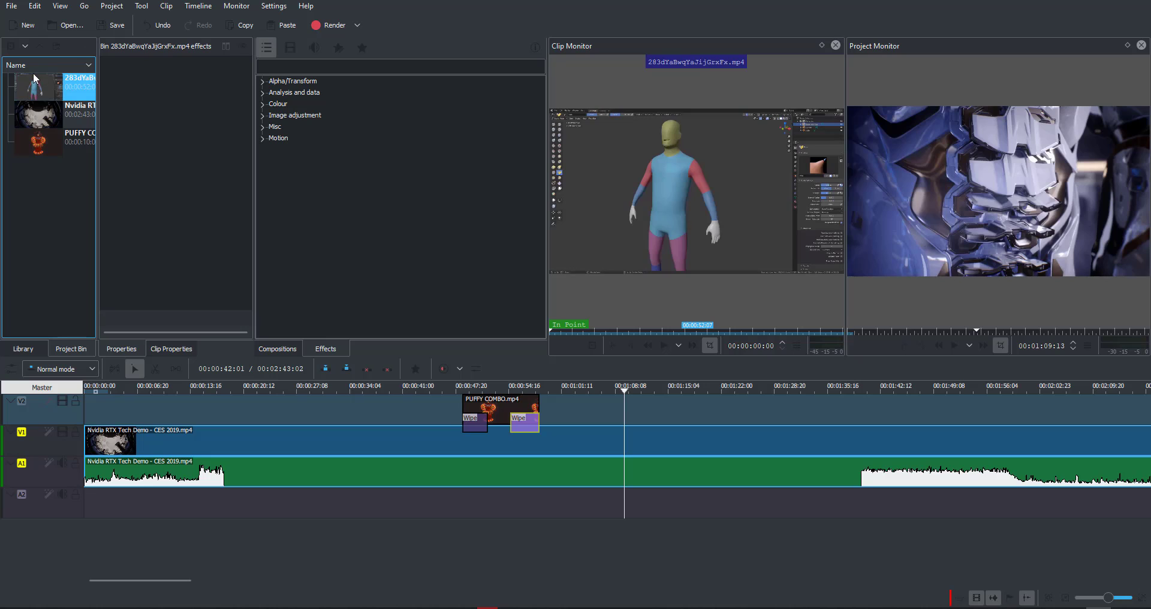
pyautogui.moveTo(41, 82); pyautogui.dragTo(704, 404)
pyautogui.click(636, 391)
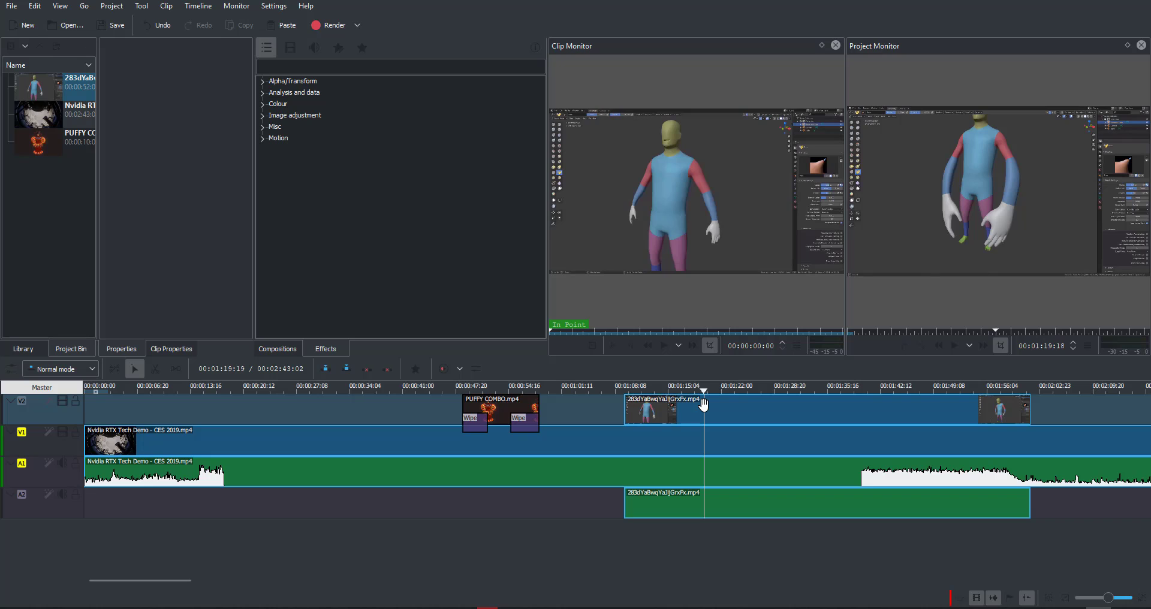
pyautogui.hotkey('ctrl', 'z')
# Find Lift/gamma/gain among the Colour effects and apply it to the 283dYaBwqYaJijGrxFx.mp4 clip on track V2.
pyautogui.click(263, 115)
pyautogui.click(261, 114)
pyautogui.click(261, 105)
pyautogui.scroll(-5, 410, 195)
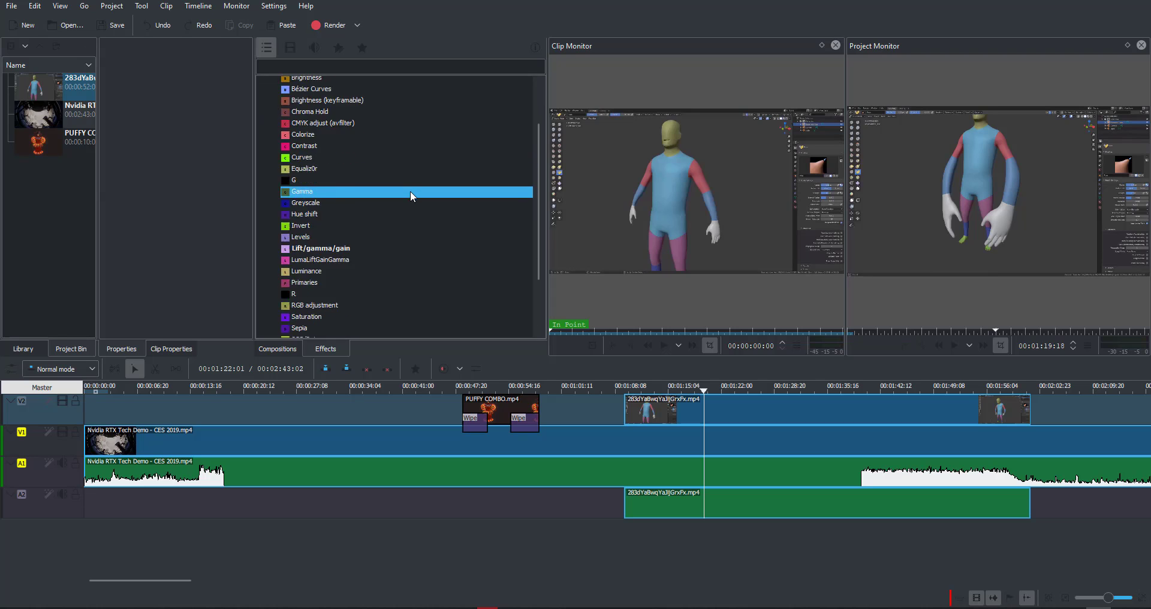
pyautogui.scroll(1, 410, 195)
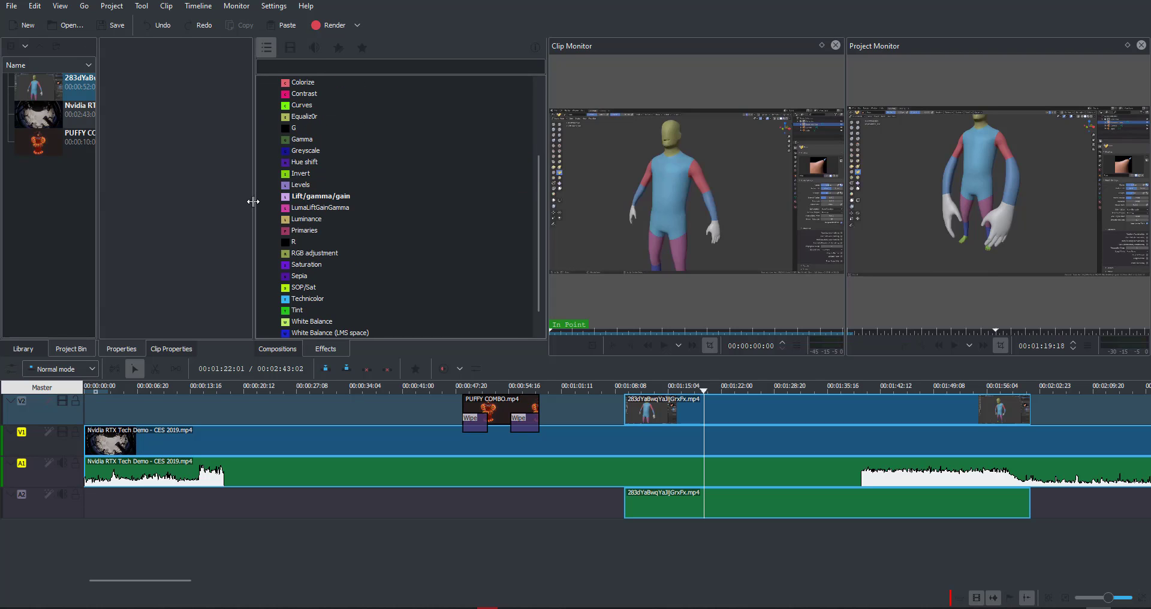
pyautogui.click(297, 196)
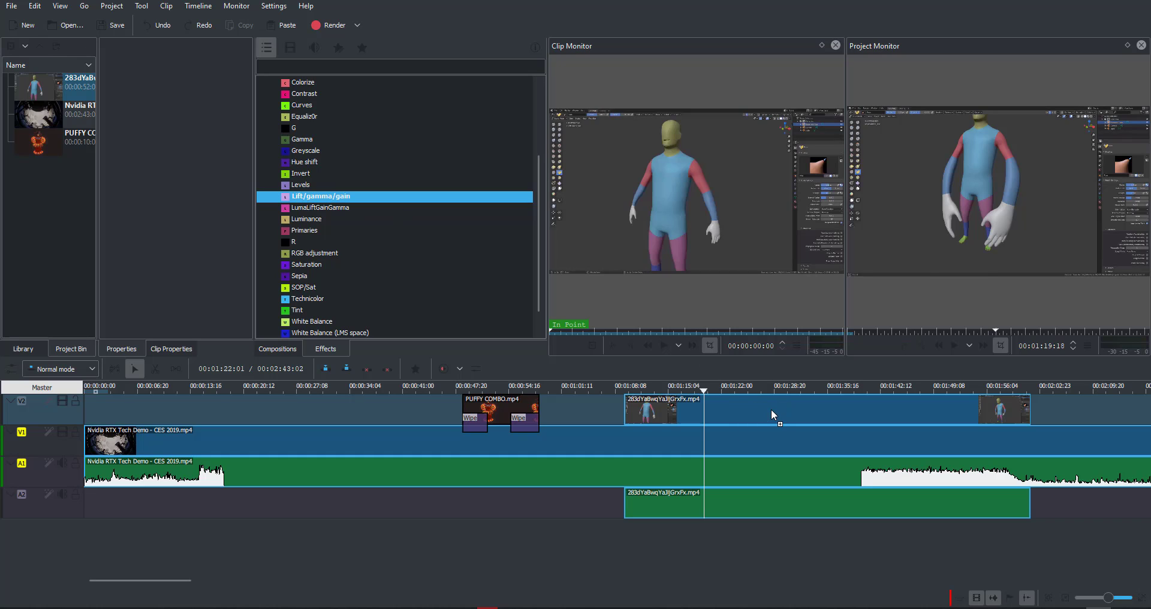
pyautogui.moveTo(771, 409); pyautogui.dragTo(771, 409)
pyautogui.click(758, 409)
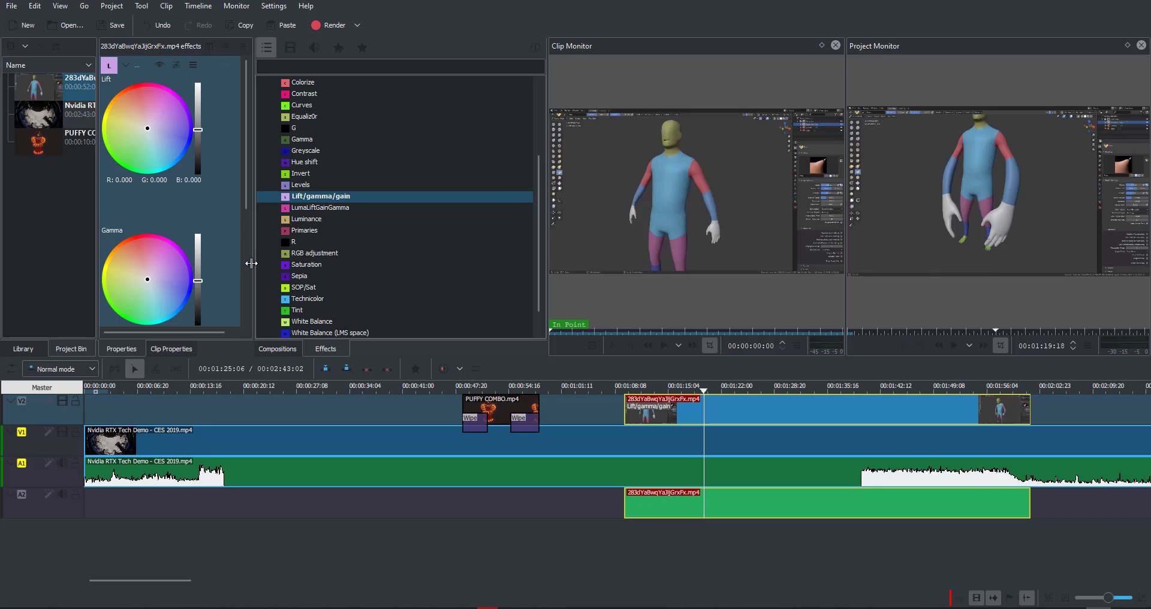
# Widen the effect settings and tint the clip's Lift red, with R 0.634, G 0.197 and B 0.262.
pyautogui.moveTo(251, 263); pyautogui.dragTo(379, 263)
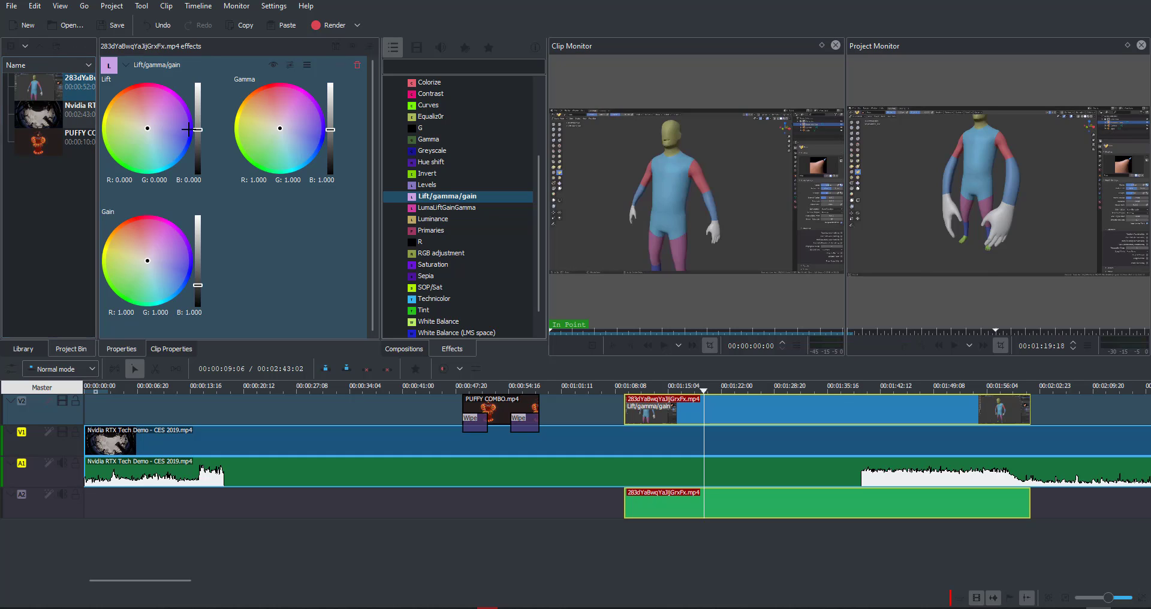
pyautogui.moveTo(148, 127)
pyautogui.mouseDown()
pyautogui.moveTo(143, 72)
pyautogui.moveTo(145, 97)
pyautogui.mouseUp()
pyautogui.moveTo(198, 130); pyautogui.dragTo(199, 100)
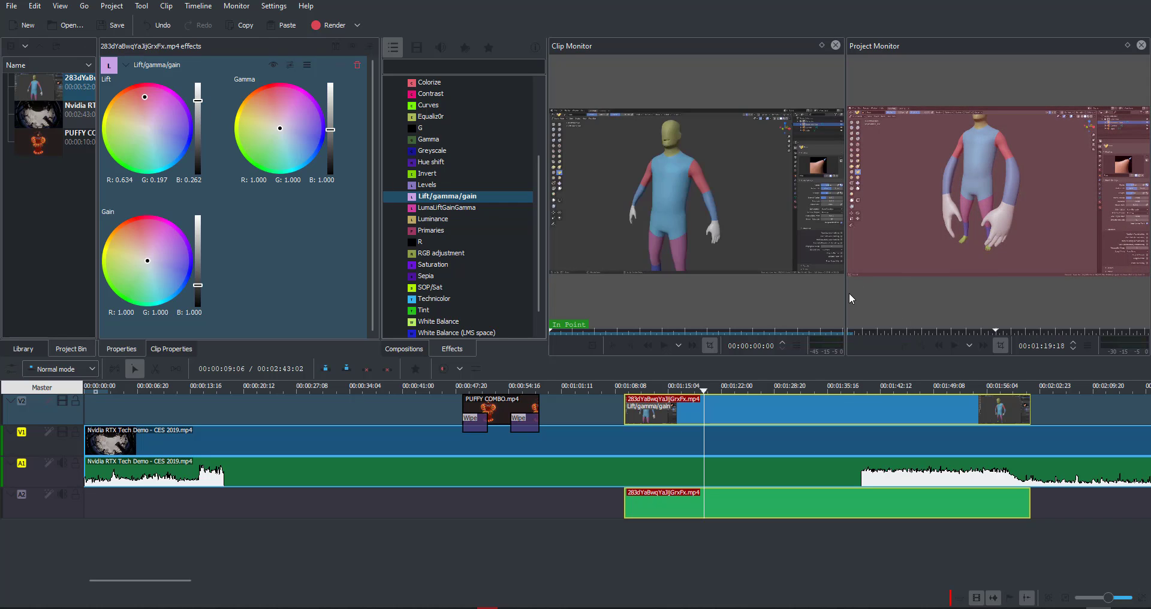
# Close the Clip Monitor and enlarge the Project Monitor, leaving enough width for all three colour wheels side by side.
pyautogui.moveTo(845, 294); pyautogui.dragTo(805, 294)
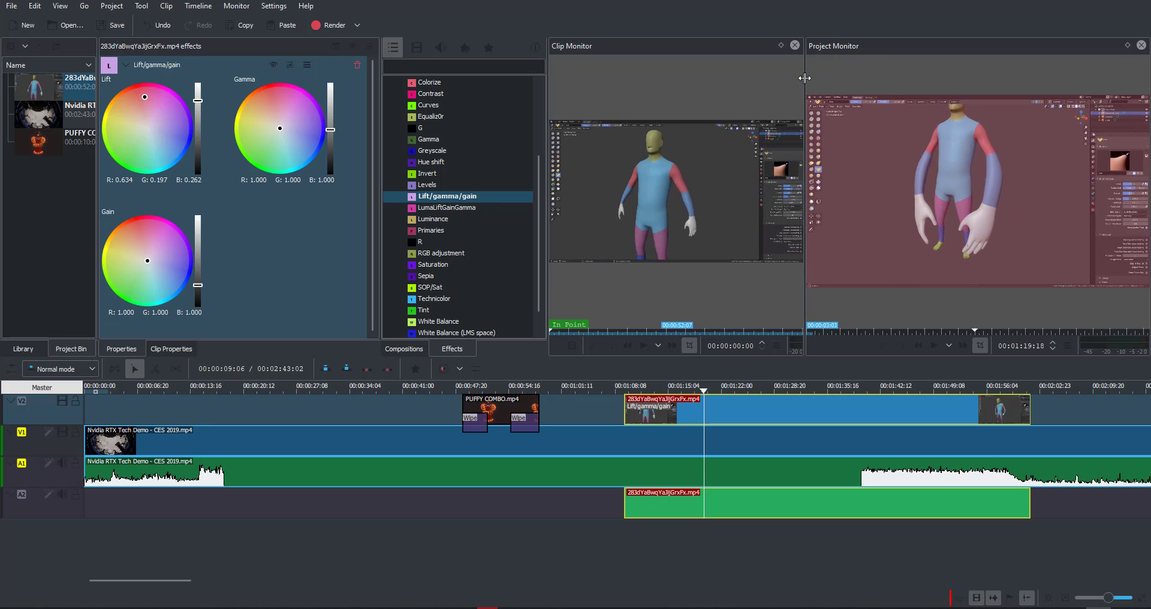
pyautogui.click(795, 45)
pyautogui.moveTo(728, 281); pyautogui.dragTo(636, 280)
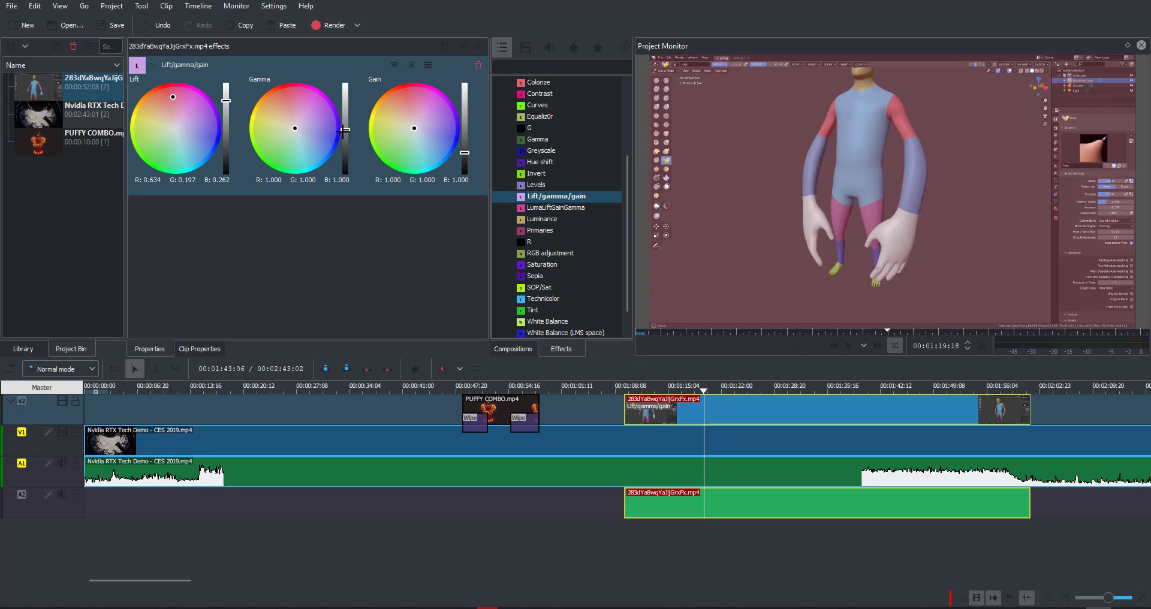
# Set Gamma to 0.706 on all channels, Lift to R 0.229, G 0.071, B 0.095, and Gain to R 0.955, G 0.827, B 1.000.
pyautogui.moveTo(344, 130)
pyautogui.mouseDown()
pyautogui.moveTo(347, 108)
pyautogui.moveTo(346, 143)
pyautogui.mouseUp()
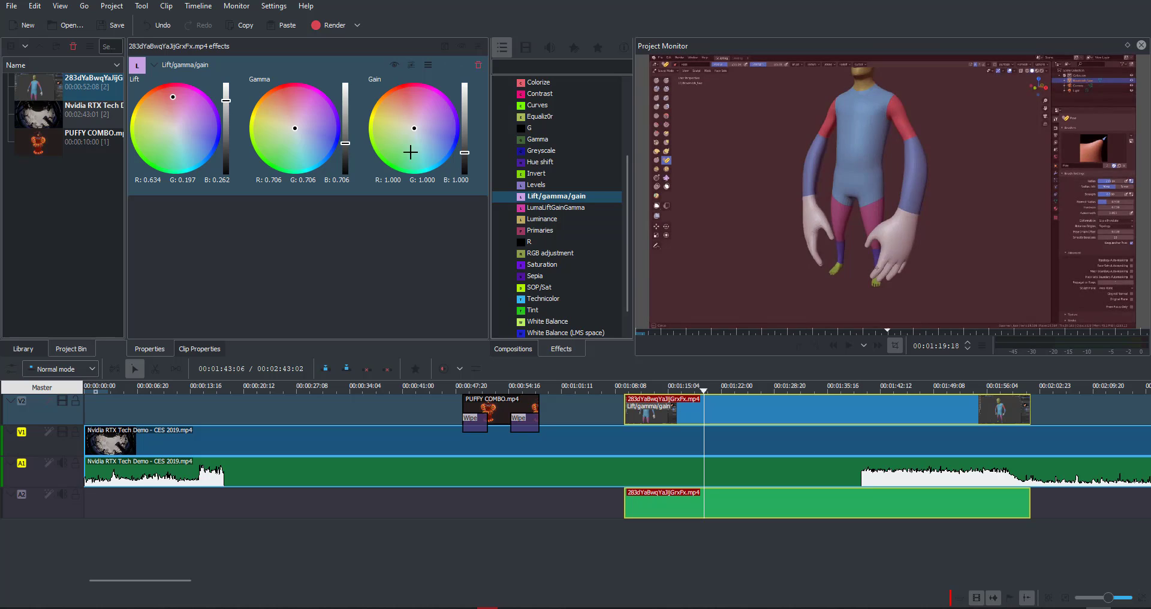
pyautogui.moveTo(419, 126); pyautogui.dragTo(438, 116)
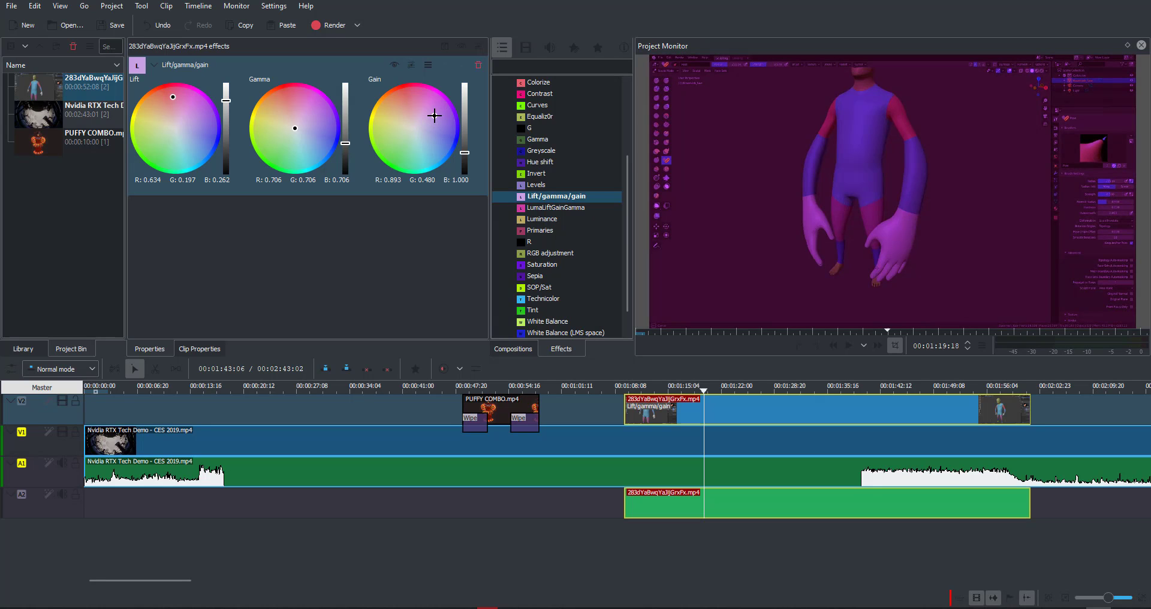
pyautogui.click(226, 119)
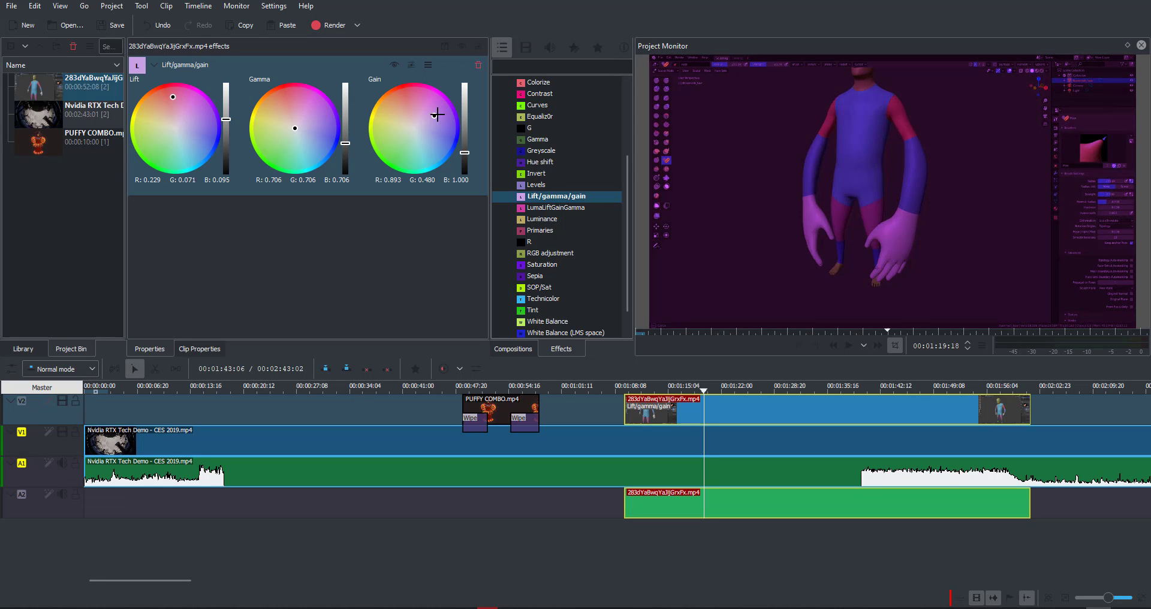
pyautogui.moveTo(435, 115); pyautogui.dragTo(422, 125)
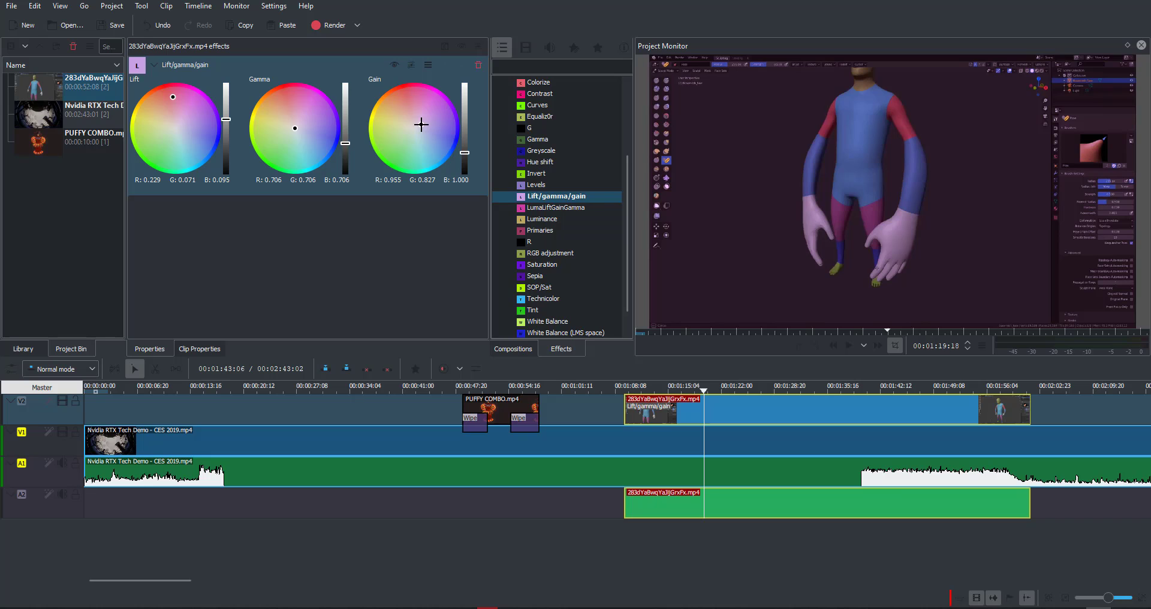
# Apply the Transform effect from the Alpha/Transform group to the 283dYaBwqYaJijGrxFx.mp4 clip.
pyautogui.scroll(-1, 560, 263)
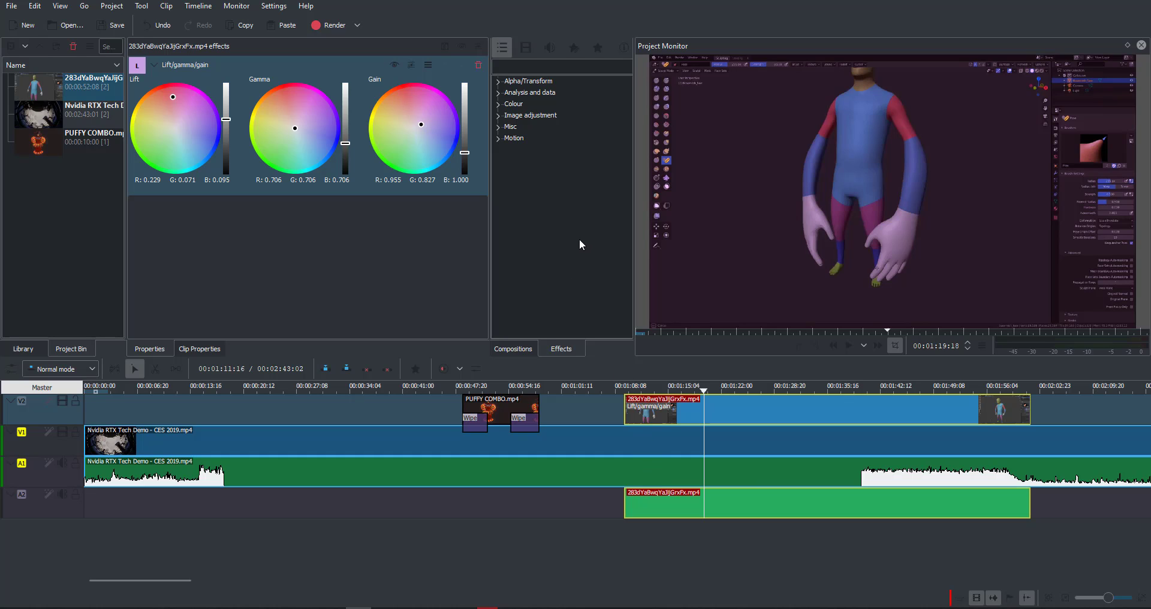
pyautogui.click(498, 81)
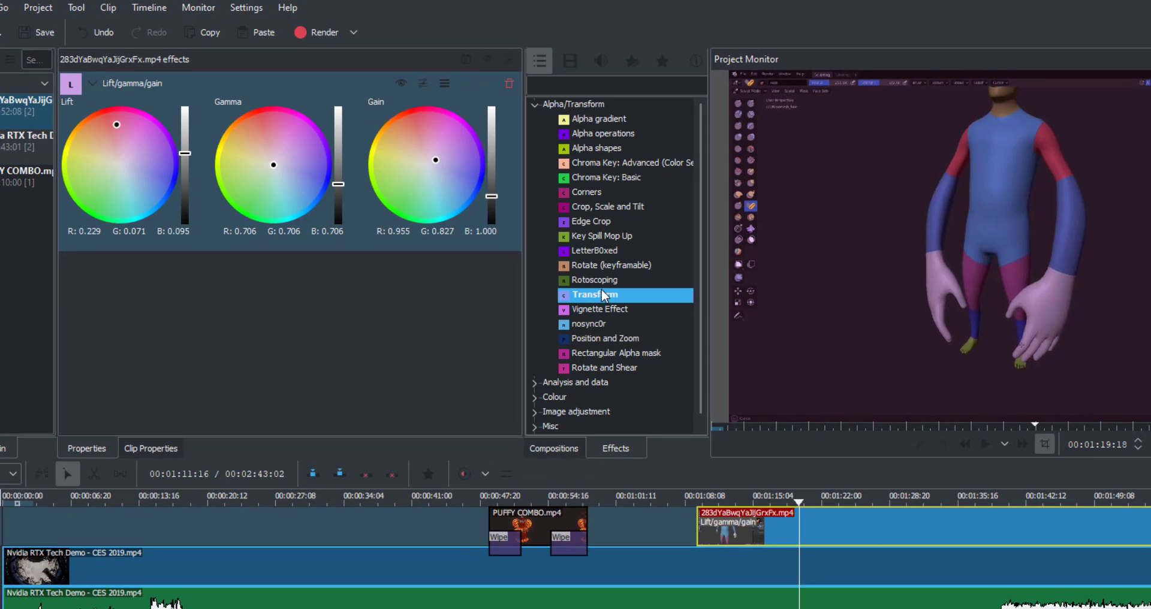
pyautogui.moveTo(573, 235); pyautogui.dragTo(764, 387)
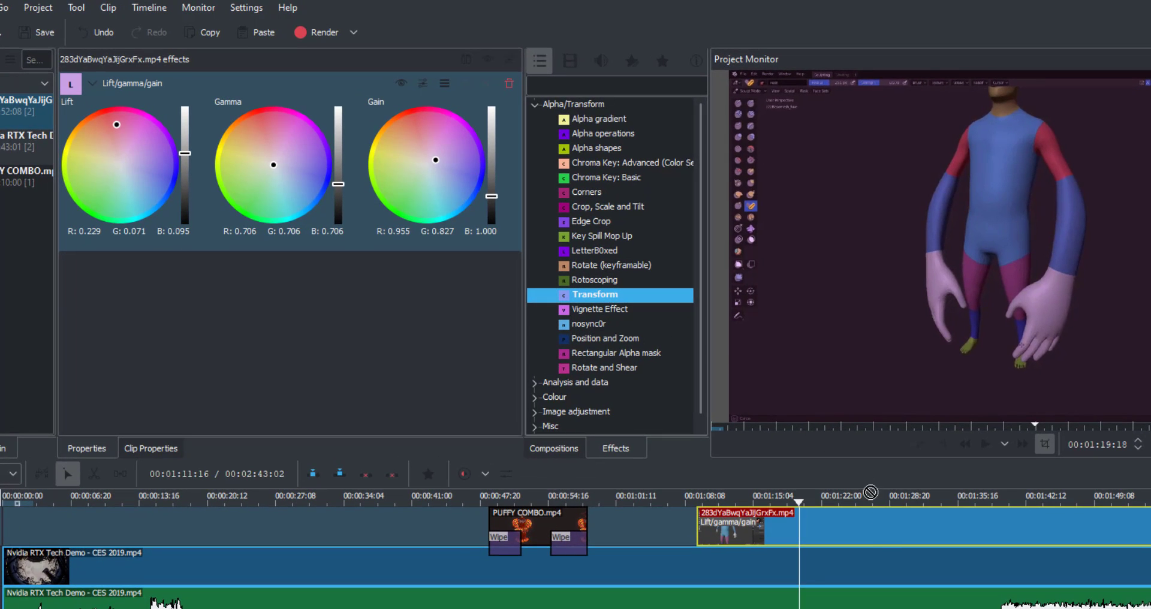
pyautogui.moveTo(875, 530); pyautogui.dragTo(874, 530)
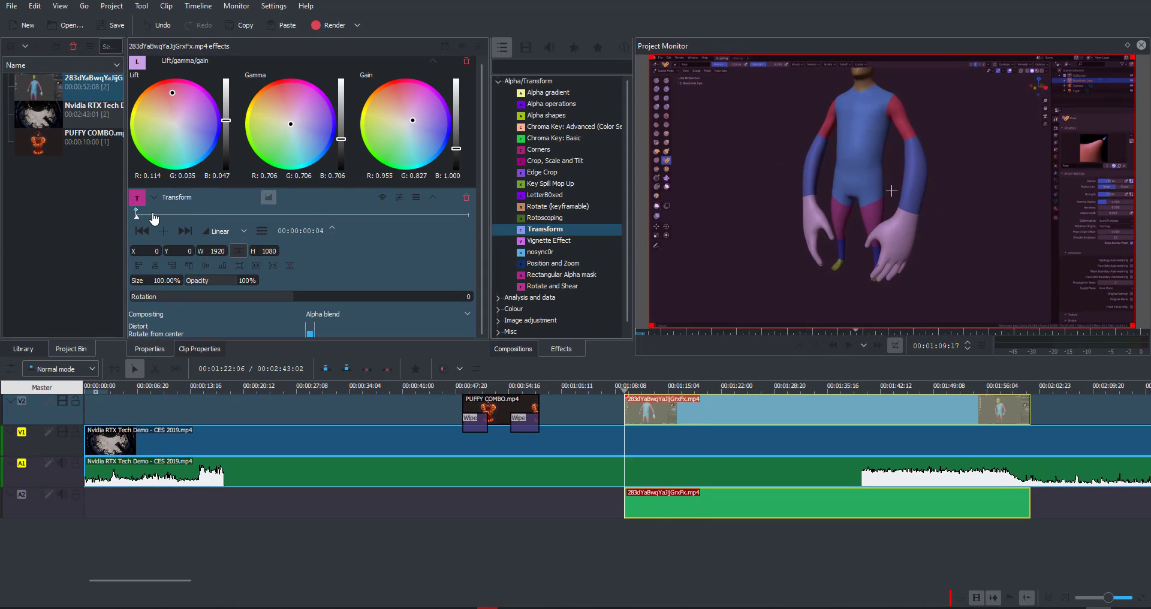
# Move to 00:00:26:09 in the Transform effect and set the keyframe interpolation to Smooth.
pyautogui.click(166, 216)
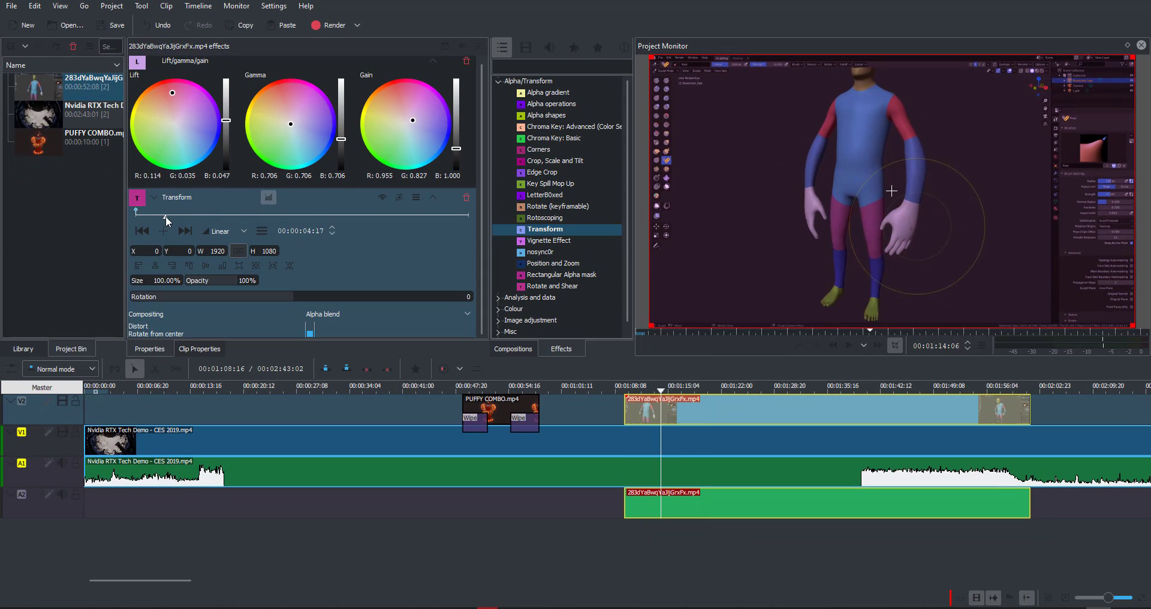
pyautogui.moveTo(165, 216); pyautogui.dragTo(304, 216)
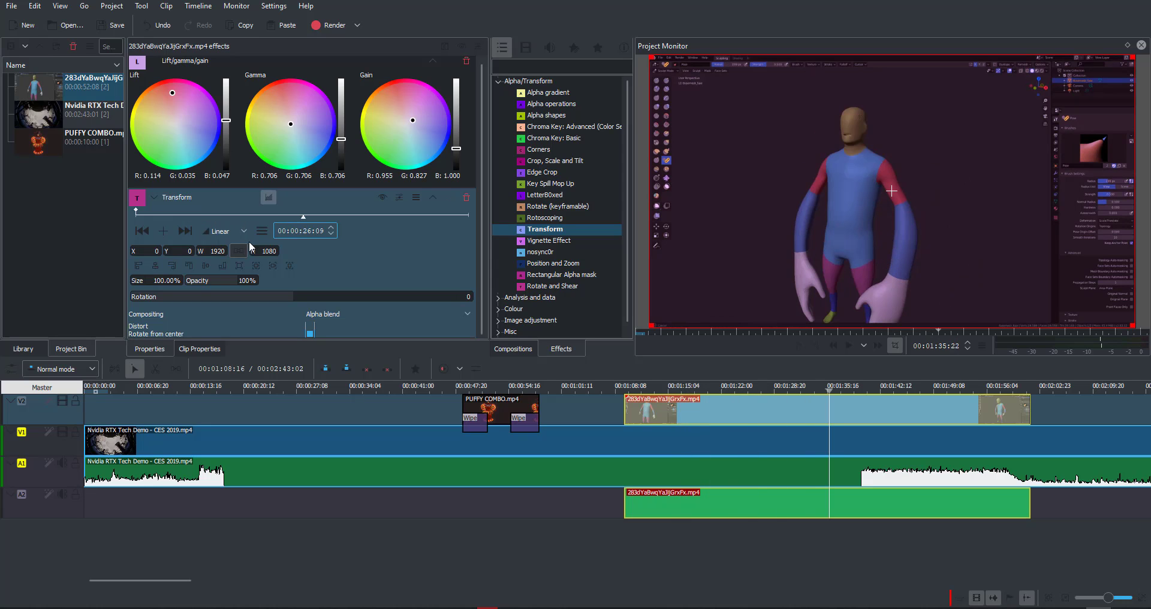
pyautogui.click(231, 232)
pyautogui.click(232, 280)
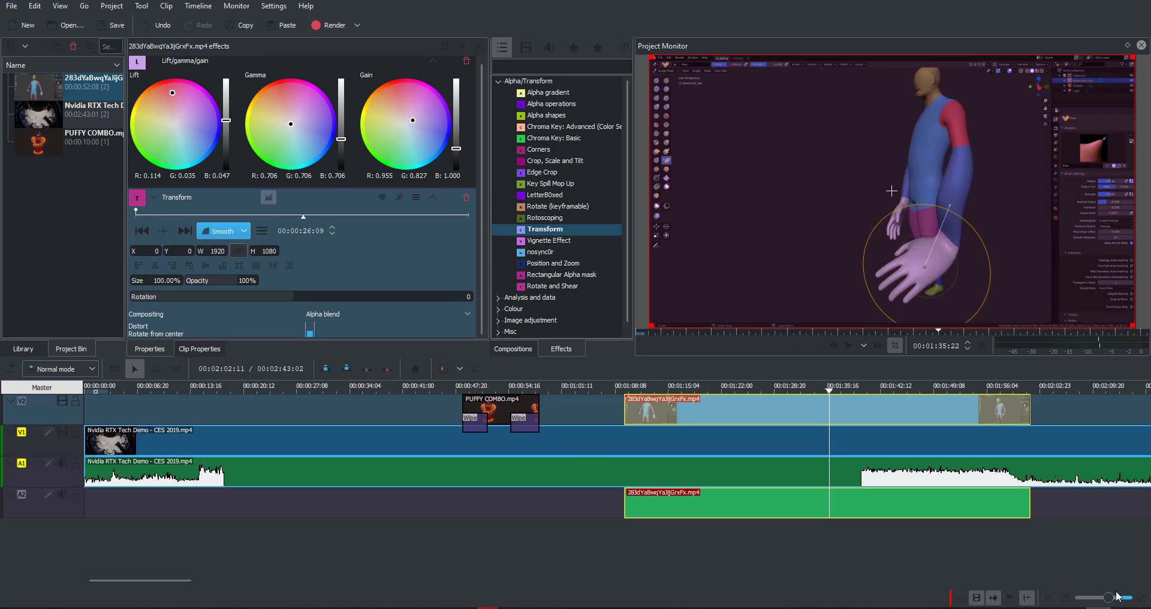
# Try different timeline zoom levels and scrub through the 283dYaBwqYaJijGrxFx.mp4 clip to about 00:01:30:15.
pyautogui.scroll(-3, 1110, 598)
pyautogui.scroll(3, 1110, 597)
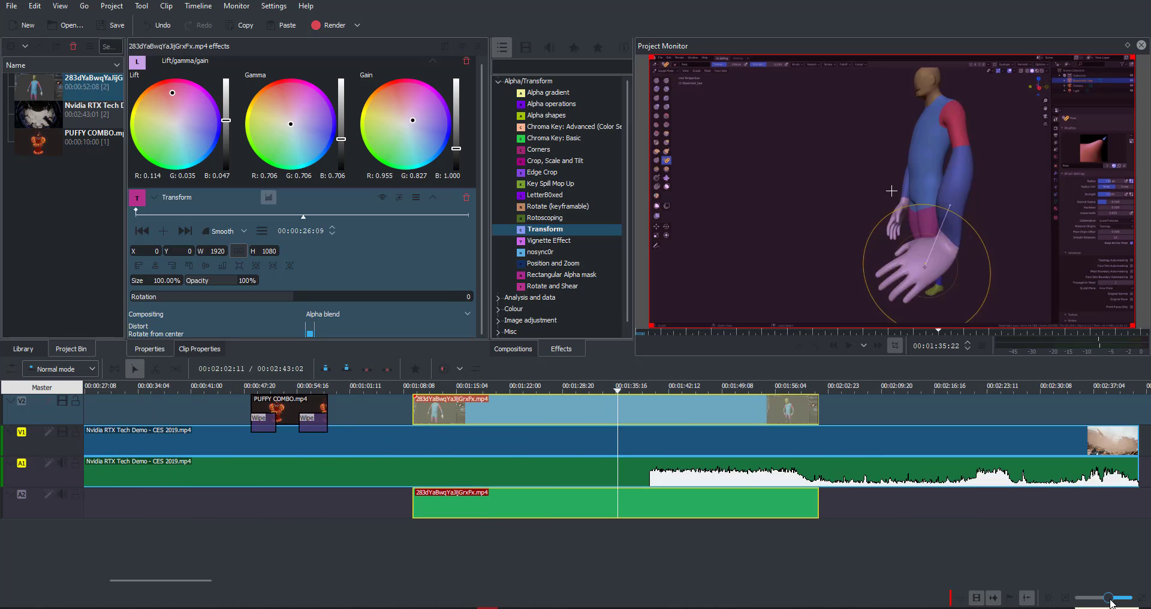
pyautogui.moveTo(1110, 603)
pyautogui.mouseDown()
pyautogui.moveTo(1100, 602)
pyautogui.moveTo(1109, 603)
pyautogui.mouseUp()
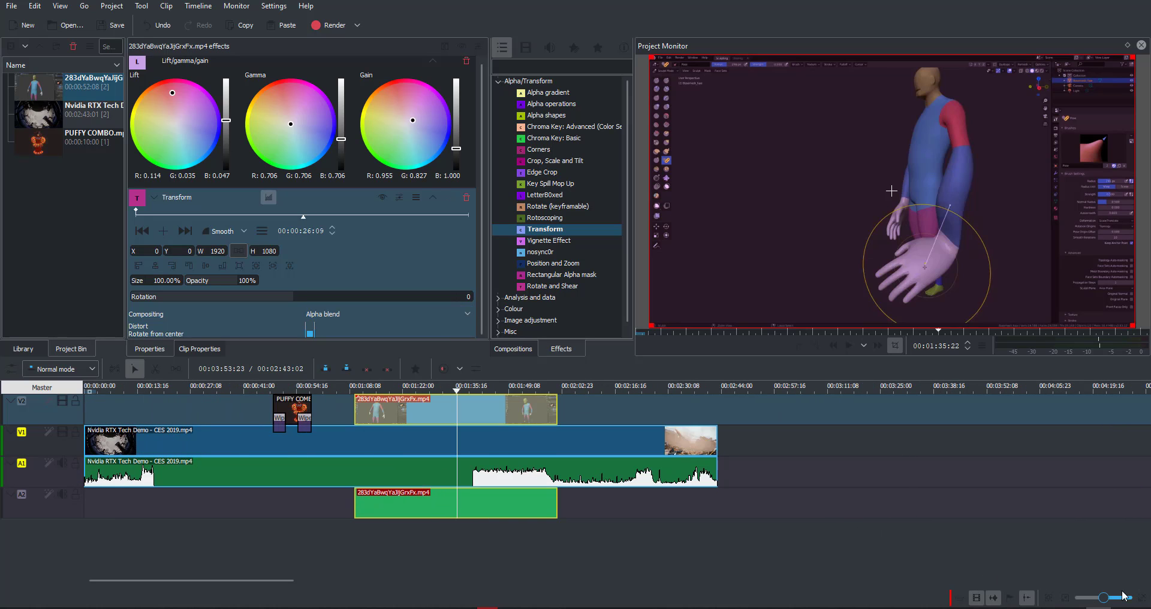
pyautogui.moveTo(1105, 602); pyautogui.dragTo(1112, 602)
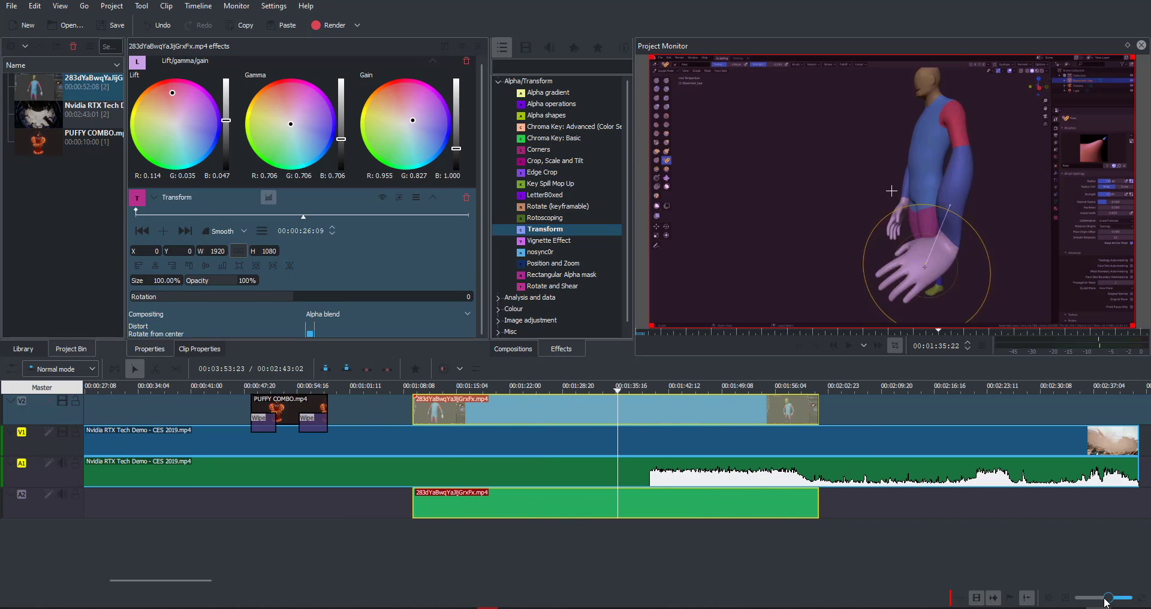
pyautogui.moveTo(512, 387)
pyautogui.mouseDown()
pyautogui.moveTo(462, 387)
pyautogui.moveTo(576, 387)
pyautogui.moveTo(535, 386)
pyautogui.mouseUp()
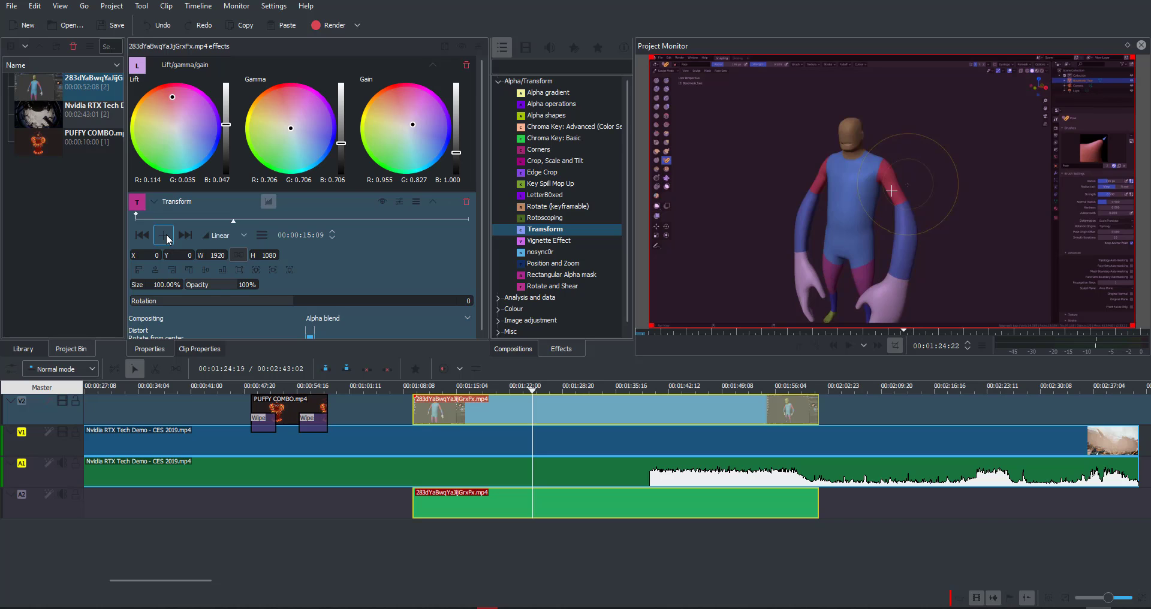
pyautogui.click(577, 390)
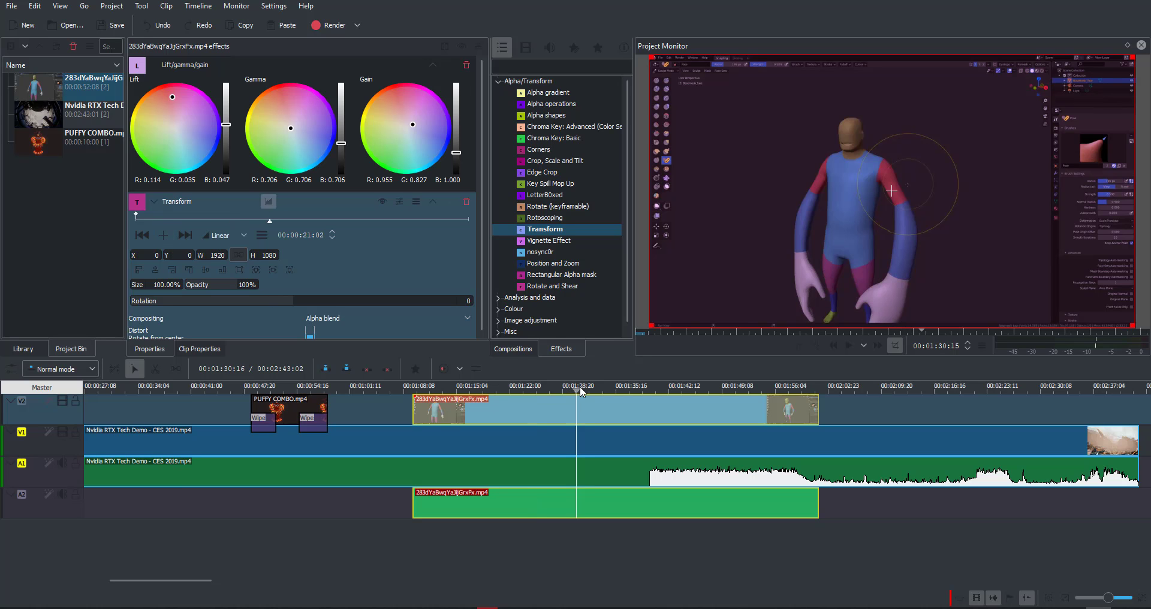
# Add a Transform keyframe at 00:00:21:14 with rotation 8, size 122.96%, X -59 and Y -57.
pyautogui.click(581, 391)
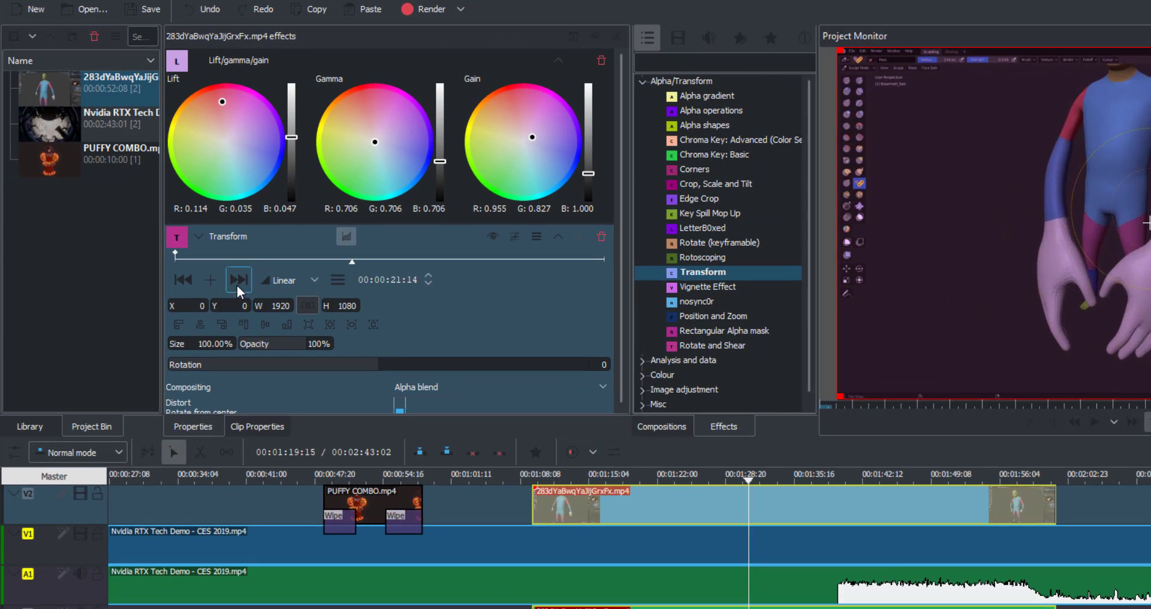
pyautogui.click(215, 279)
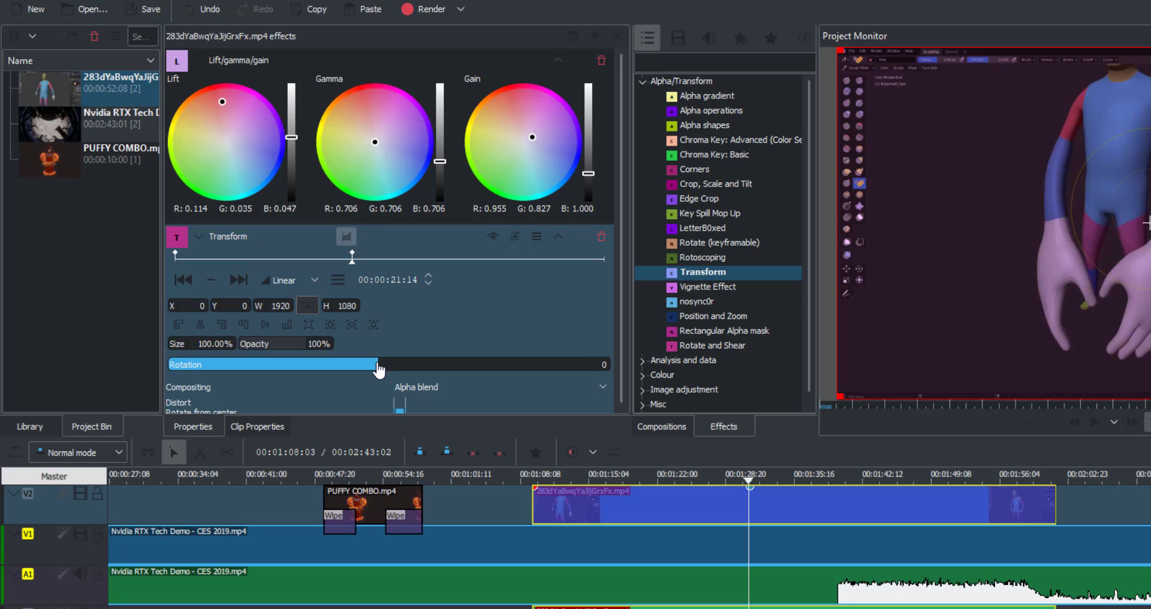
pyautogui.moveTo(378, 369); pyautogui.dragTo(382, 371)
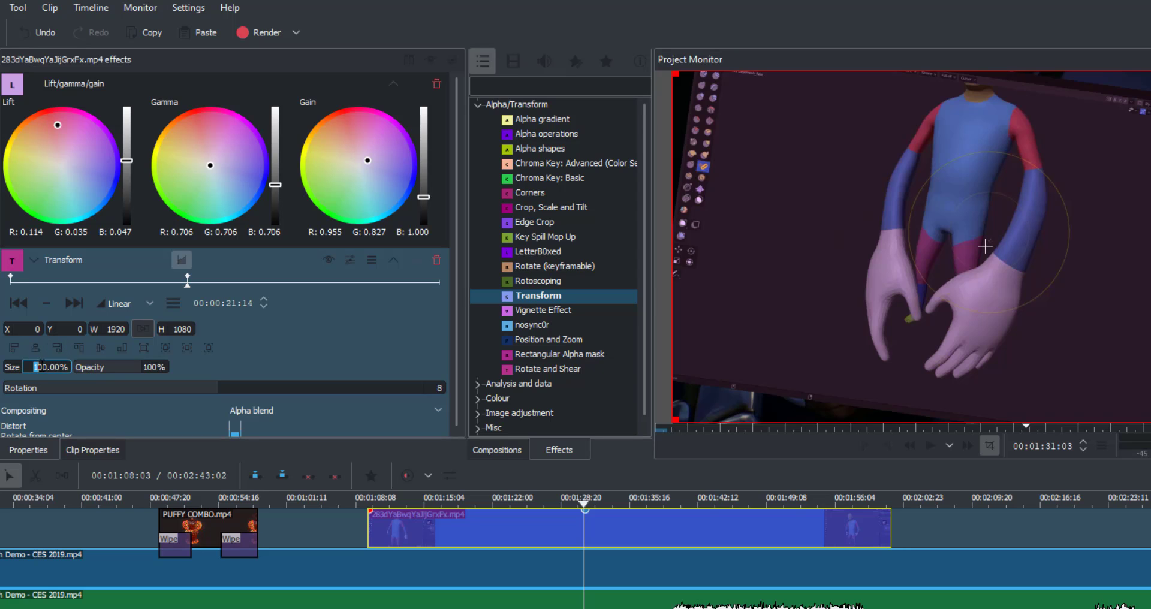
pyautogui.moveTo(36, 367)
pyautogui.mouseDown()
pyautogui.moveTo(65, 366)
pyautogui.moveTo(15, 375)
pyautogui.moveTo(36, 373)
pyautogui.mouseUp()
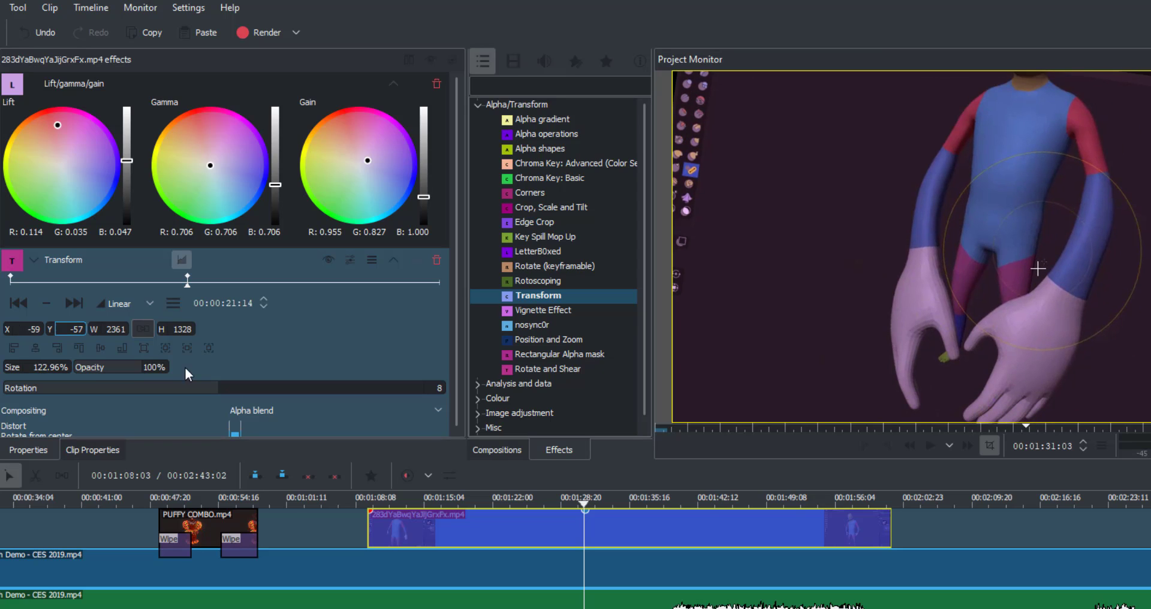
# Scrub back through the keyframed 283dYaBwqYaJijGrxFx.mp4 clip and play the Transform animation from near the clip's start.
pyautogui.click(459, 498)
pyautogui.moveTo(434, 484); pyautogui.dragTo(373, 477)
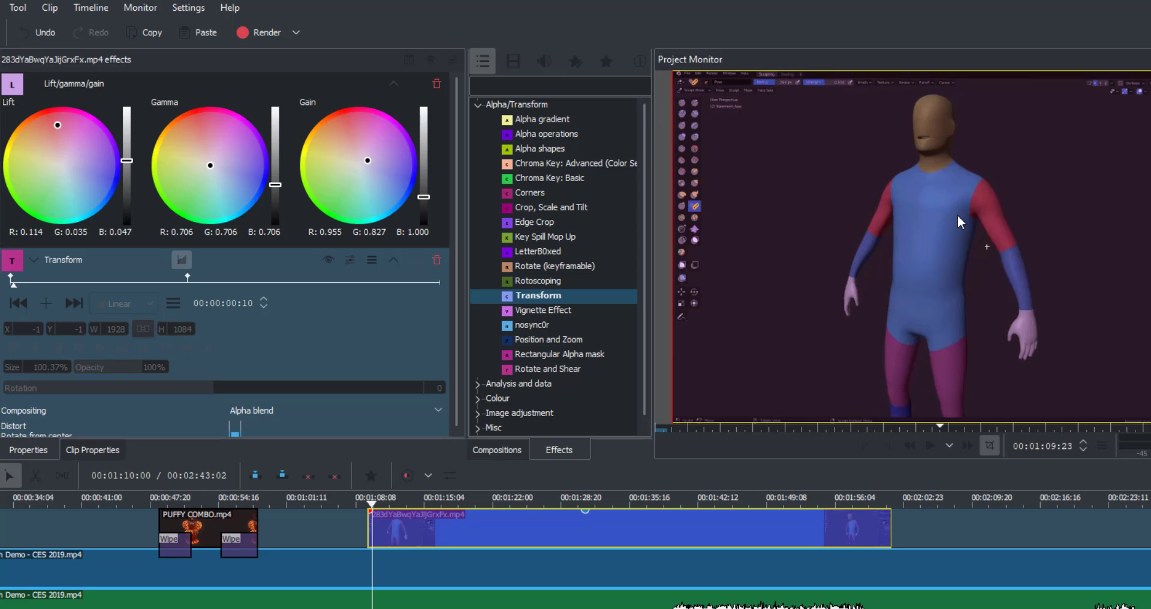
pyautogui.press('space')
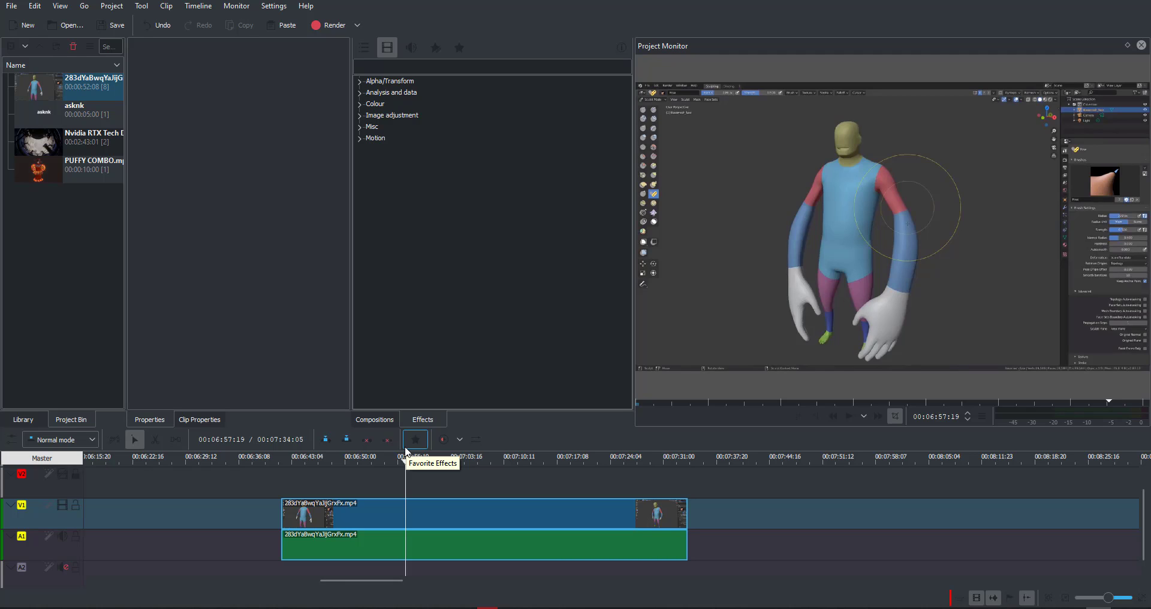
# Search the effects for "key" and apply Chroma Key: Advanced (Color Selection) to the 283dYaBwqYaJijGrxFx.mp4 clip on V1.
pyautogui.click(463, 67)
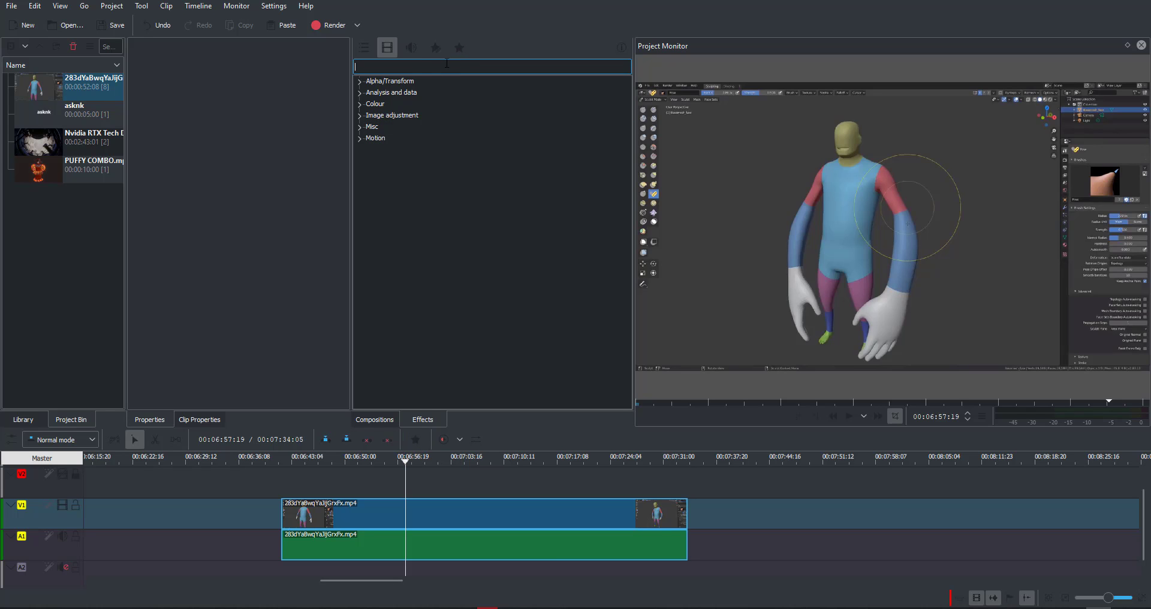
pyautogui.write('key')
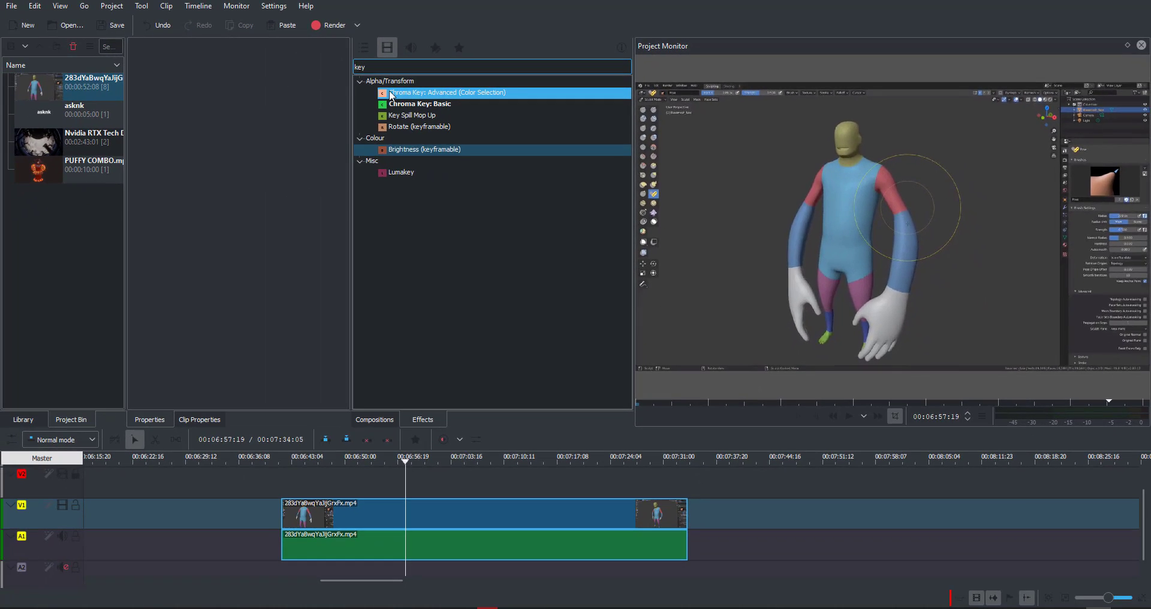
pyautogui.moveTo(307, 129); pyautogui.dragTo(443, 524)
# Sample the character's red upper arm as the key colour, set Red / Hue Delta to 230 and Green / Chroma Delta to 69, and raise Soften.
pyautogui.click(340, 83)
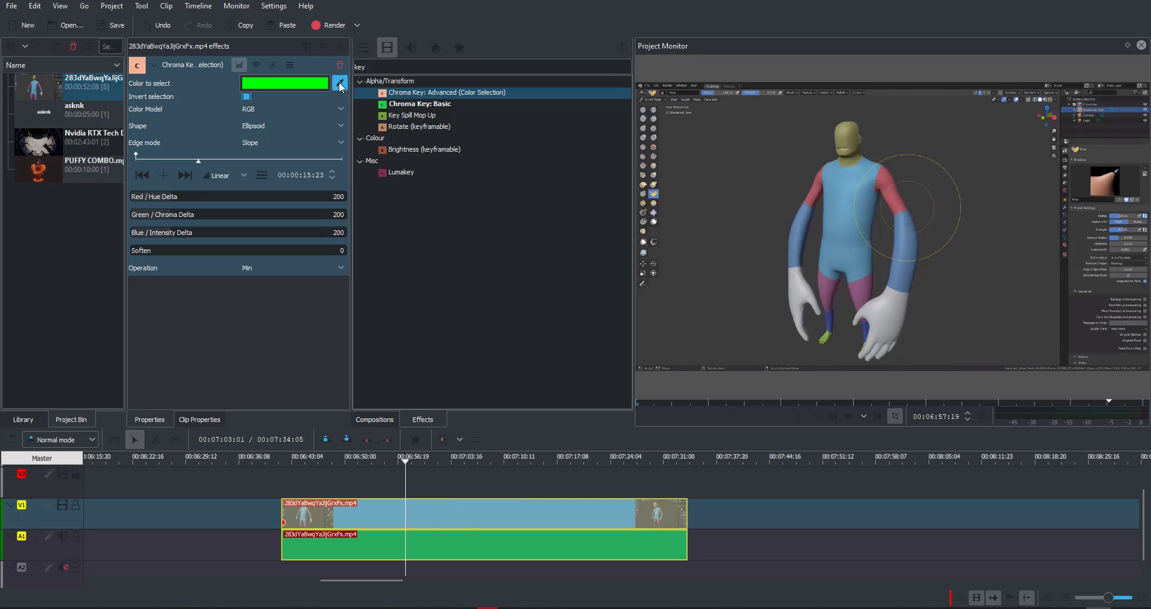
pyautogui.click(884, 183)
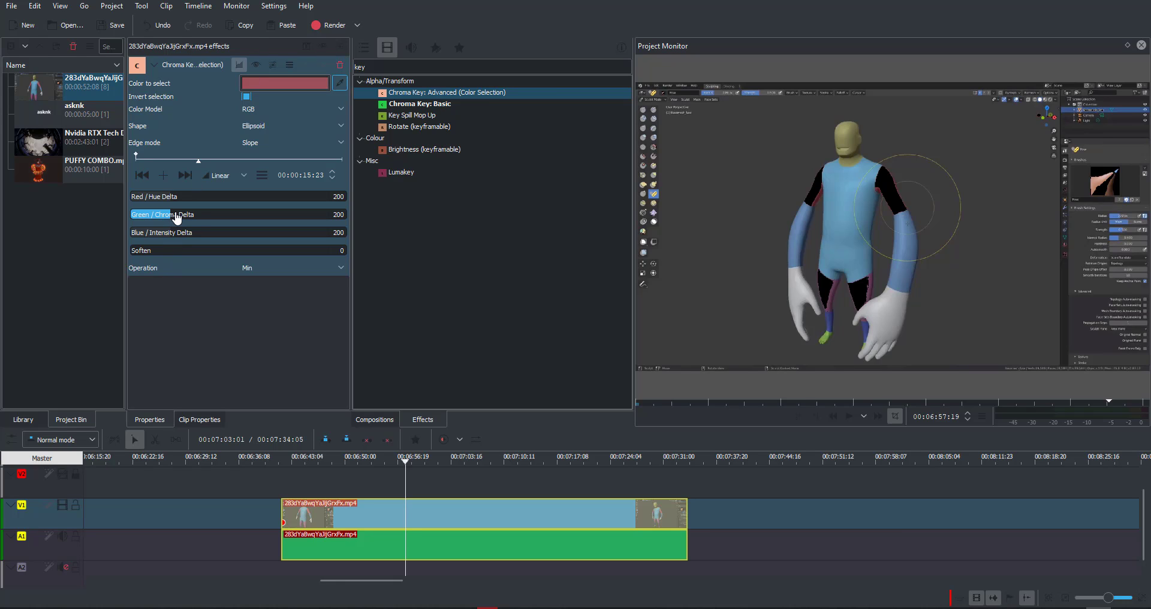
pyautogui.moveTo(177, 217)
pyautogui.mouseDown()
pyautogui.moveTo(226, 217)
pyautogui.moveTo(189, 216)
pyautogui.moveTo(200, 204)
pyautogui.moveTo(211, 207)
pyautogui.moveTo(188, 220)
pyautogui.moveTo(146, 214)
pyautogui.moveTo(201, 198)
pyautogui.moveTo(177, 199)
pyautogui.mouseUp()
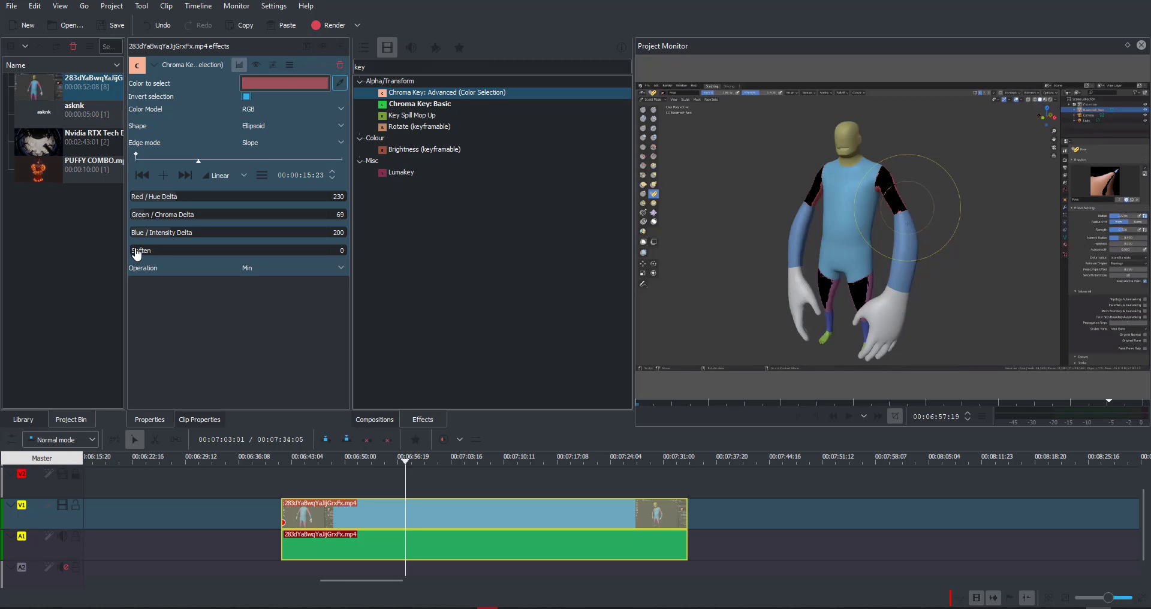
pyautogui.moveTo(133, 252); pyautogui.dragTo(210, 253)
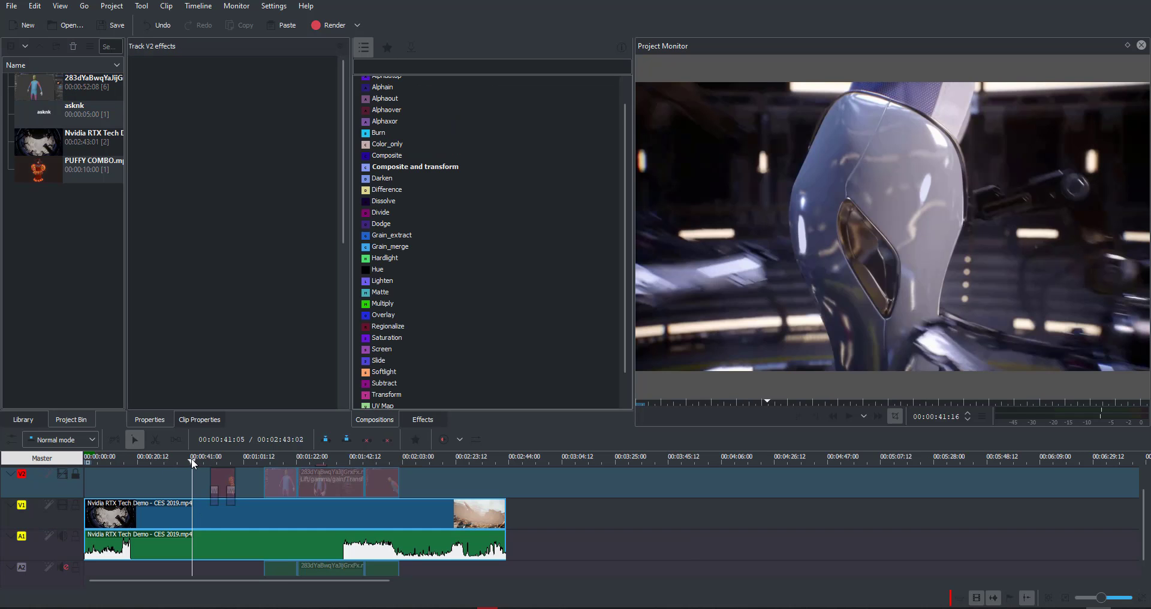
# Scrub the Nvidia RTX Tech Demo clip between about 00:00:41 and 00:01:03 to examine its scene changes.
pyautogui.click(198, 461)
pyautogui.moveTo(204, 462); pyautogui.dragTo(248, 474)
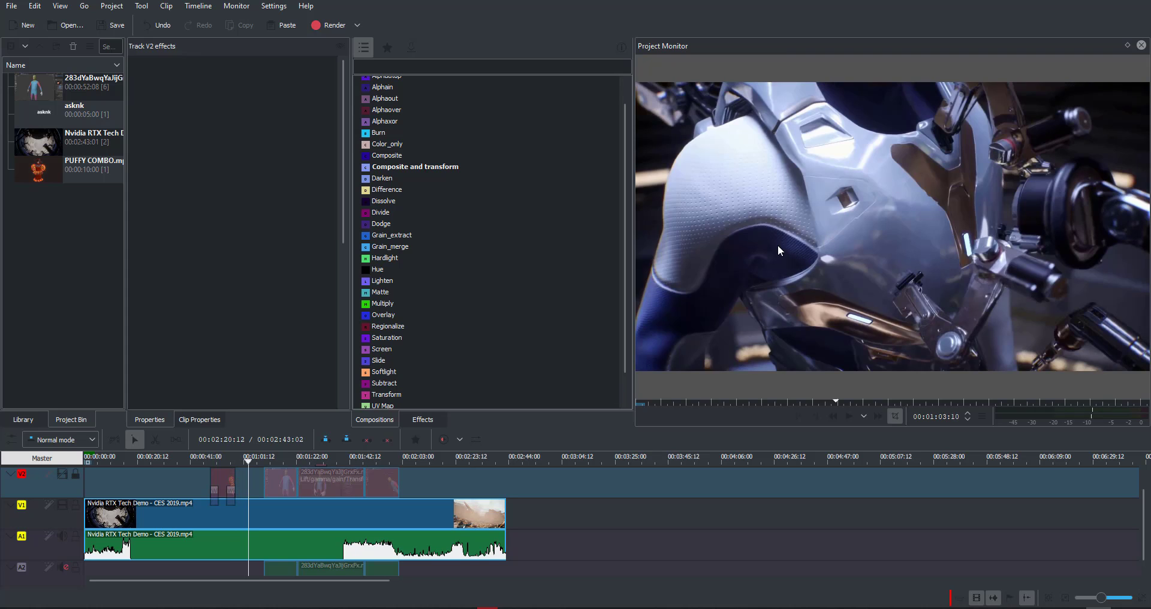
pyautogui.moveTo(254, 459); pyautogui.dragTo(192, 479)
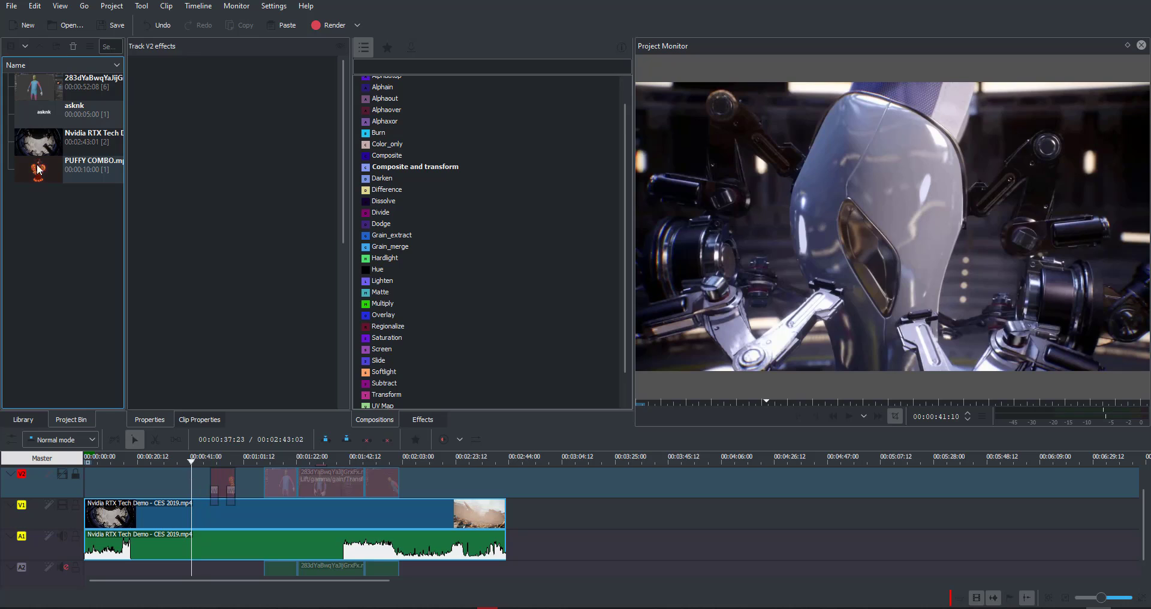
# Run Automatic scene split on the Nvidia RTX Tech Demo bin clip with Category 0 clip markers and Cut scenes enabled.
pyautogui.click(40, 141)
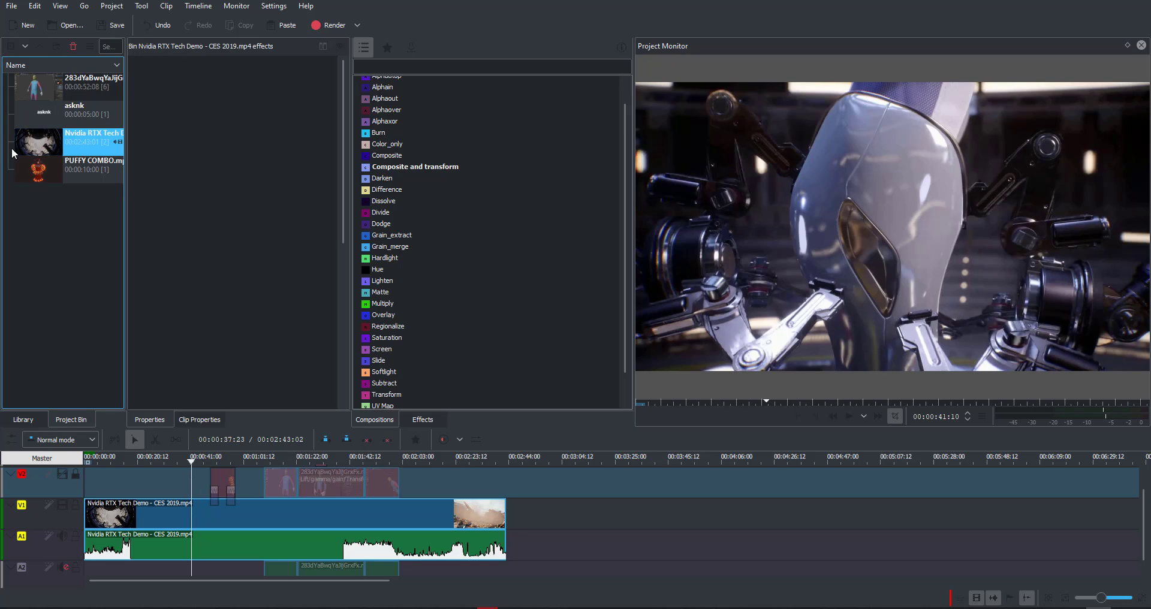
pyautogui.rightClick(44, 141)
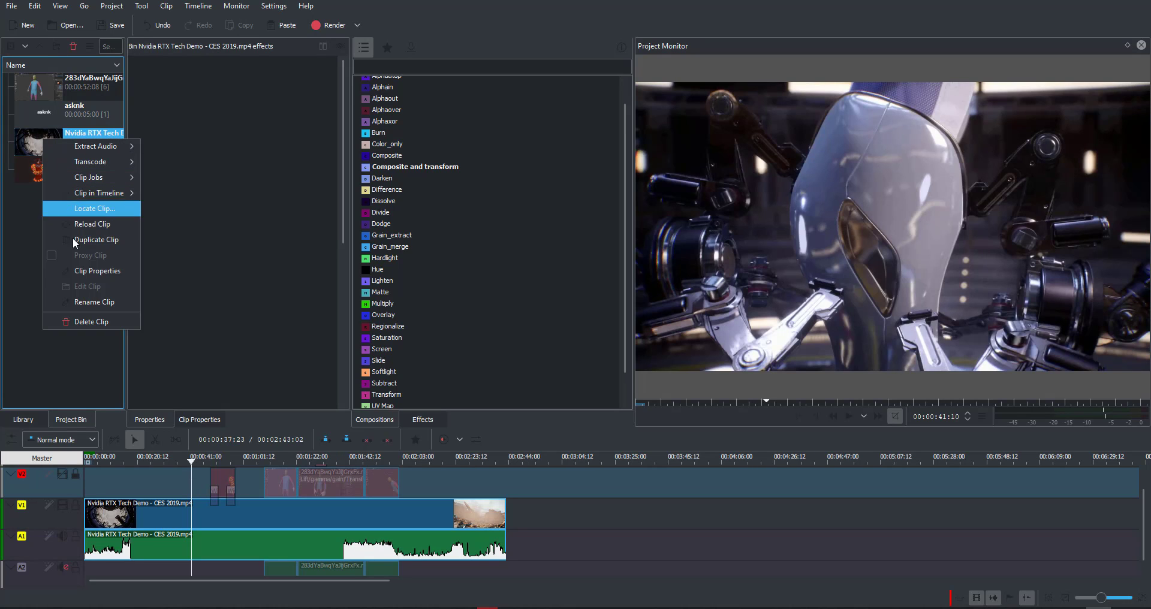
pyautogui.moveTo(109, 179)
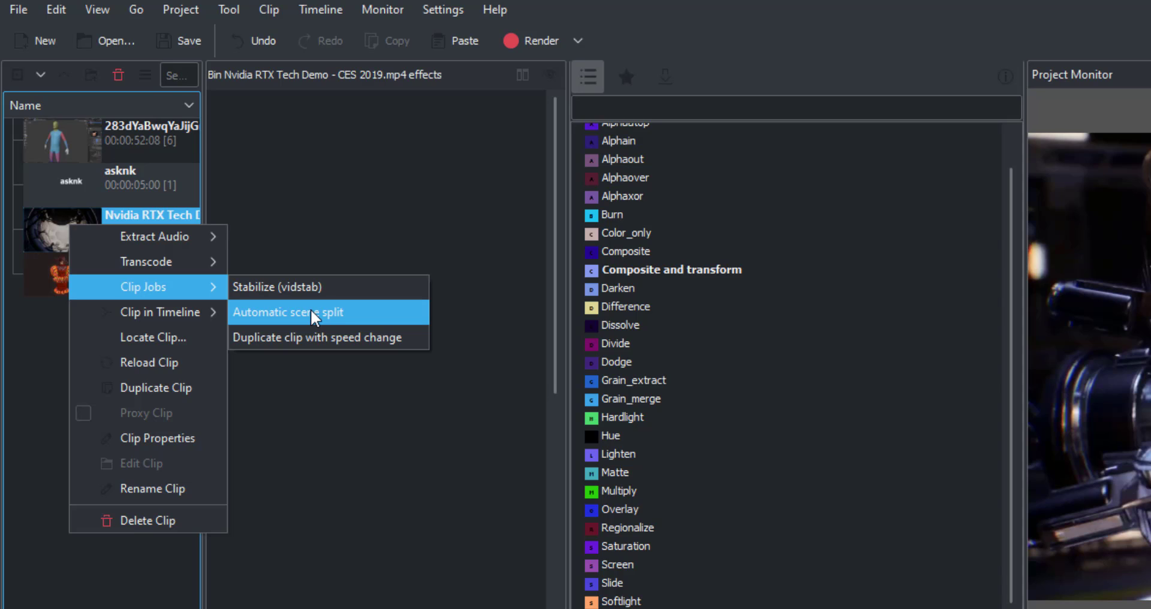
pyautogui.click(313, 317)
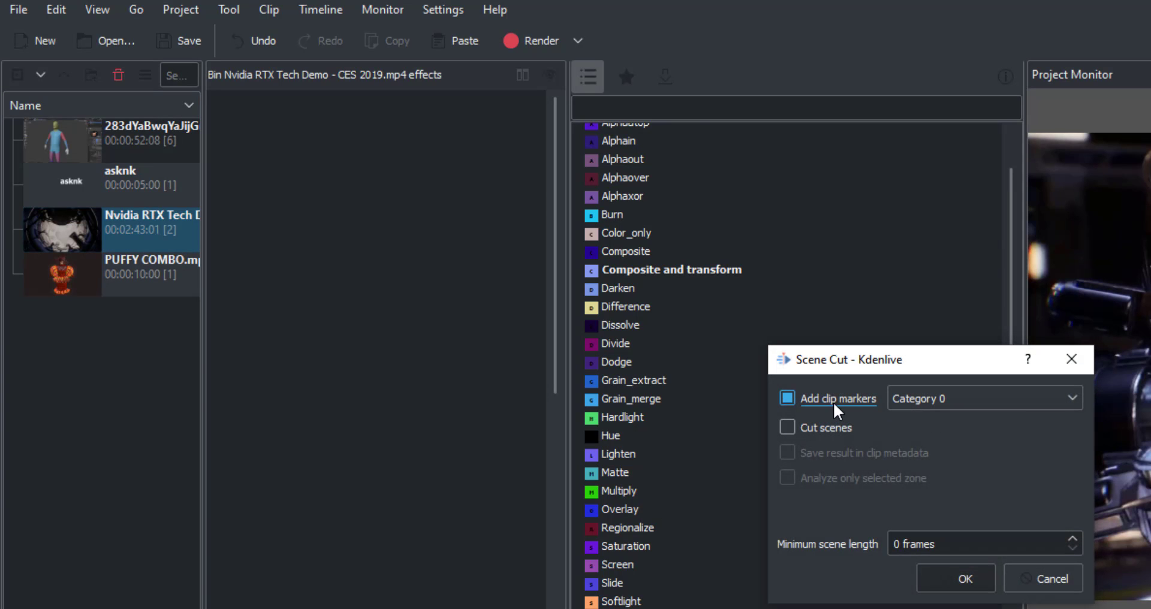
pyautogui.click(837, 430)
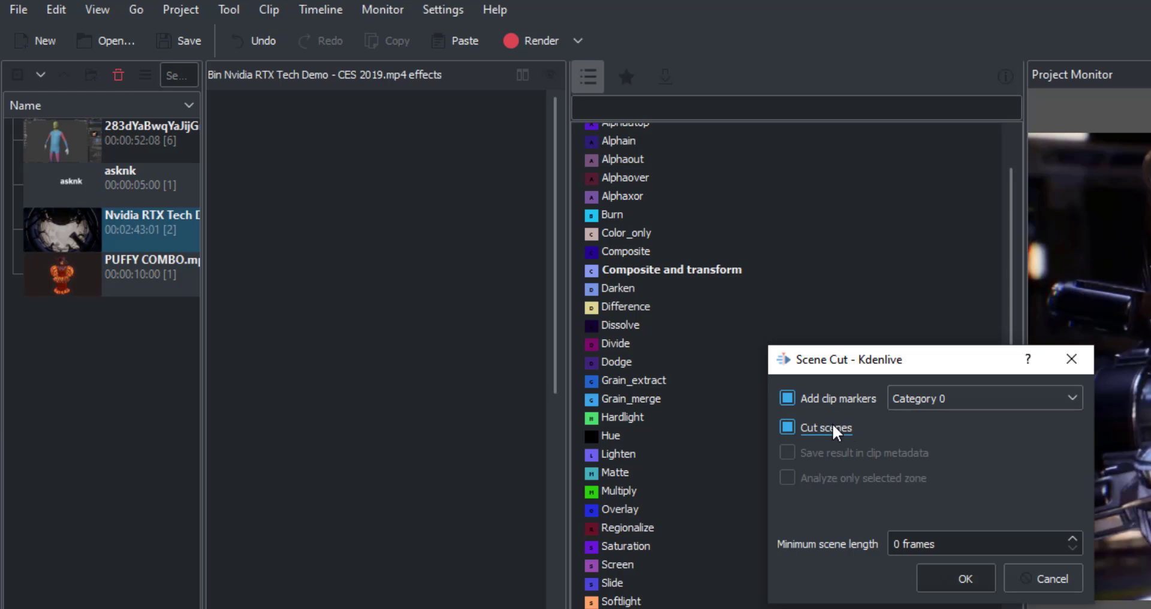
pyautogui.hotkey('shift', 'Tab')
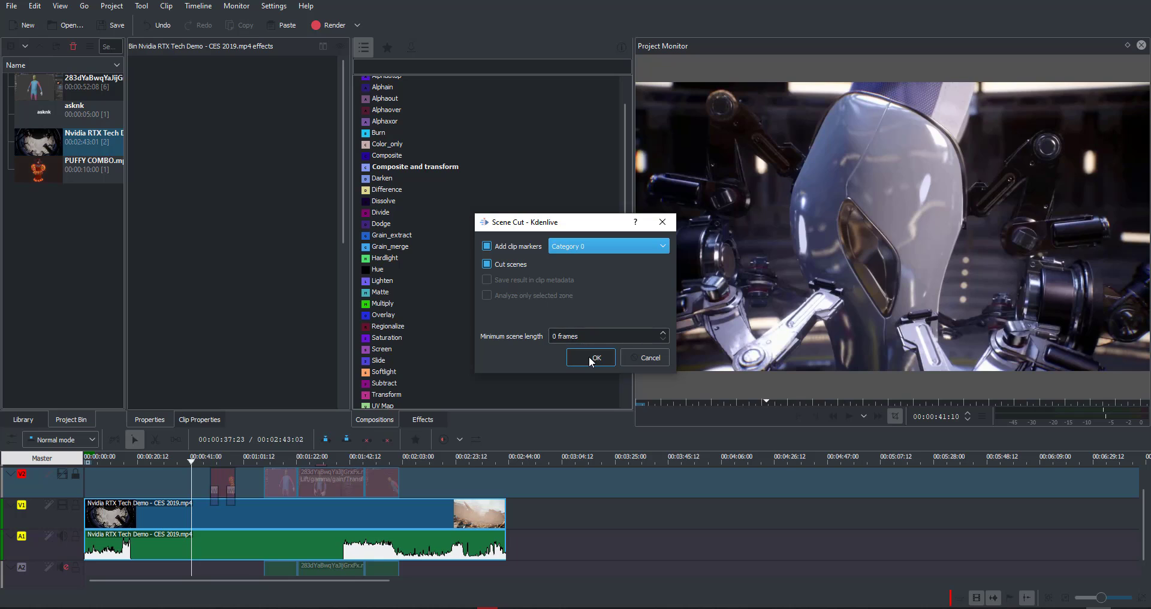
pyautogui.click(591, 358)
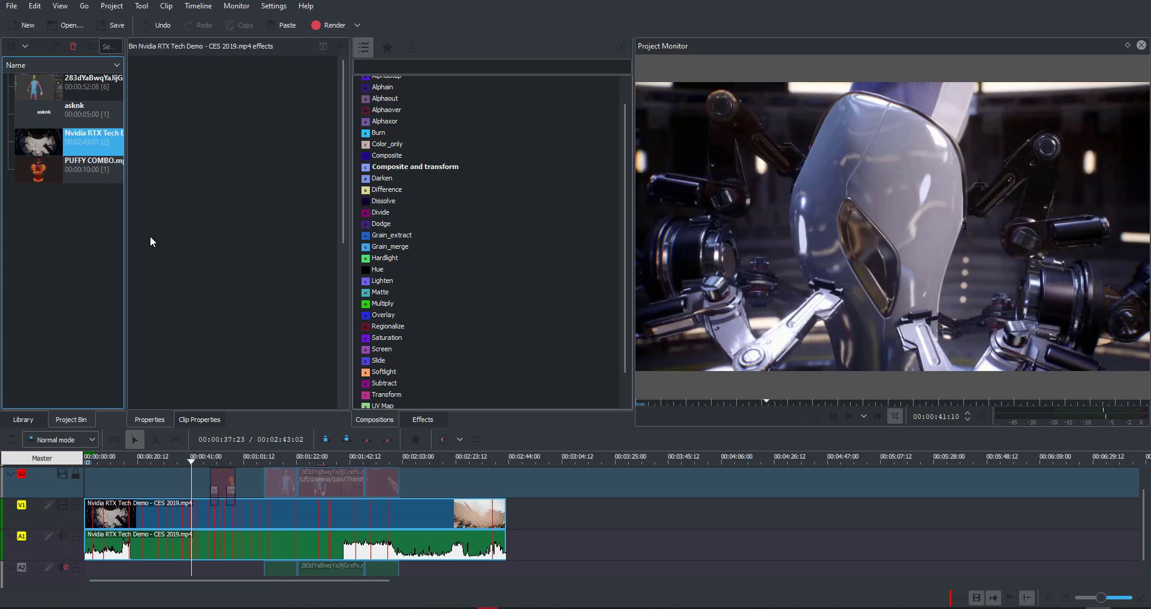
# Scrub along the Nvidia RTX Tech Demo clip in the timeline to check the scene markers against the footage.
pyautogui.click(424, 467)
pyautogui.click(325, 460)
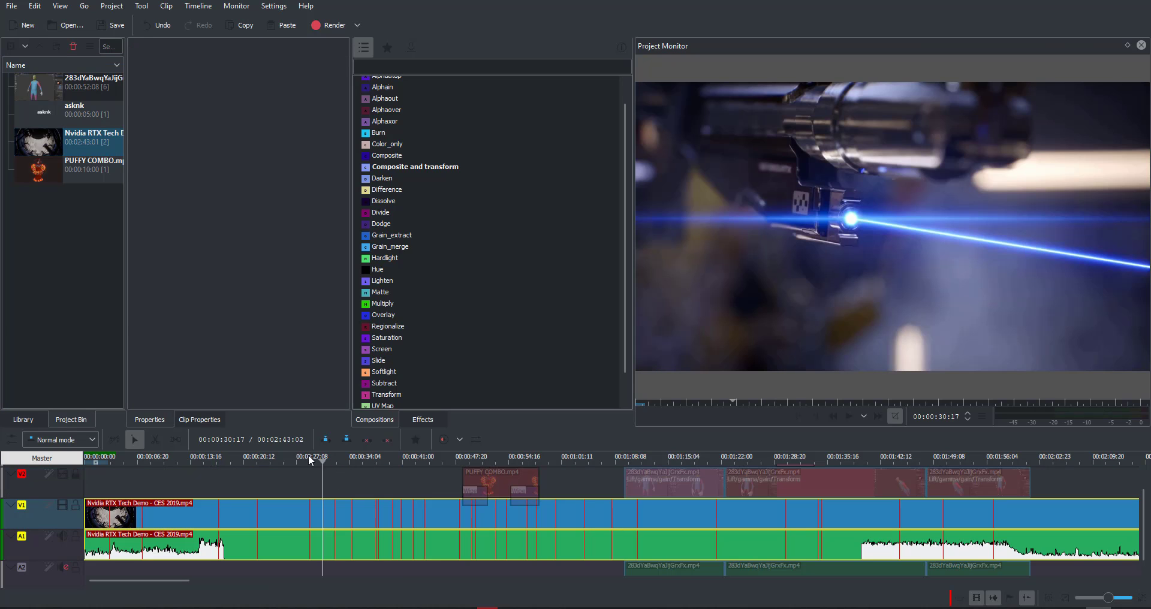
pyautogui.moveTo(326, 463); pyautogui.dragTo(624, 524)
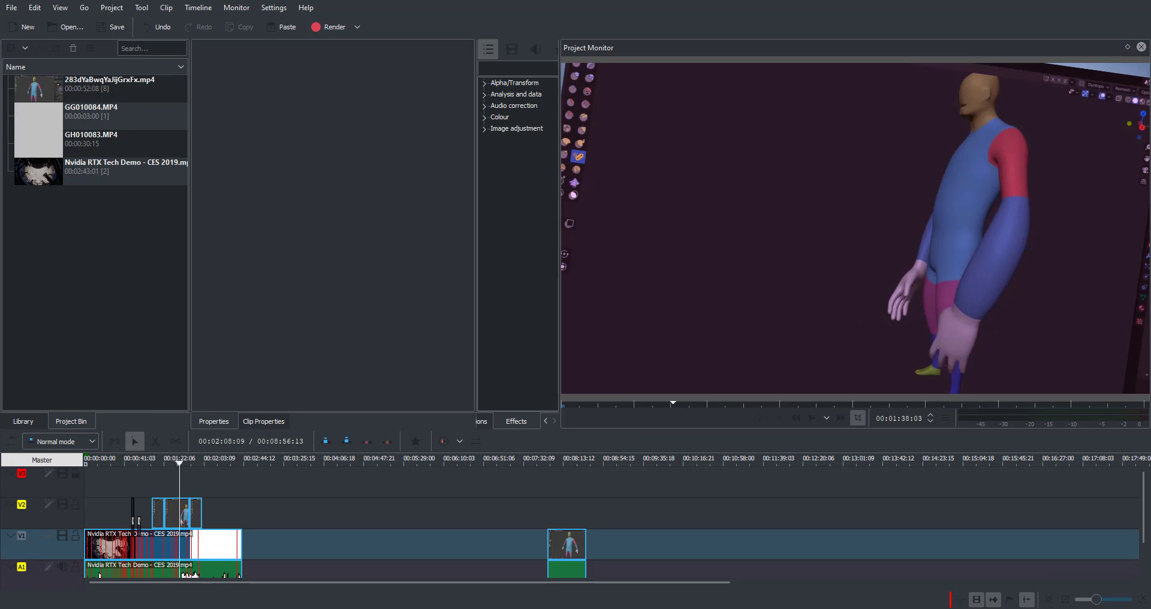
# Create a title clip in the project bin and enter the text "asknk" near the middle of the frame.
pyautogui.rightClick(86, 212)
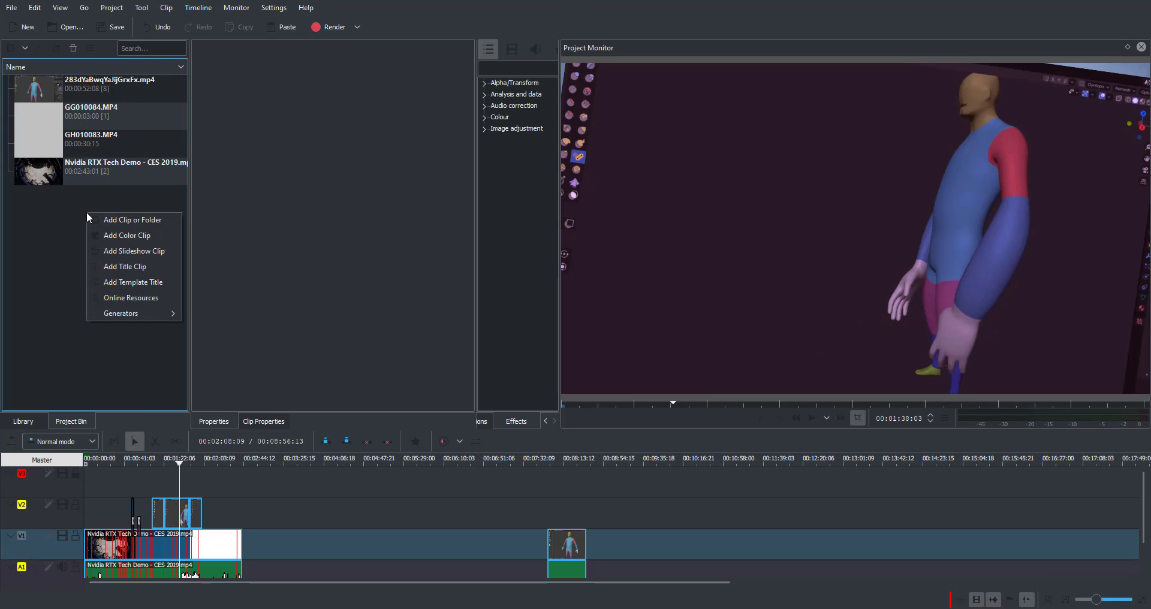
pyautogui.click(133, 271)
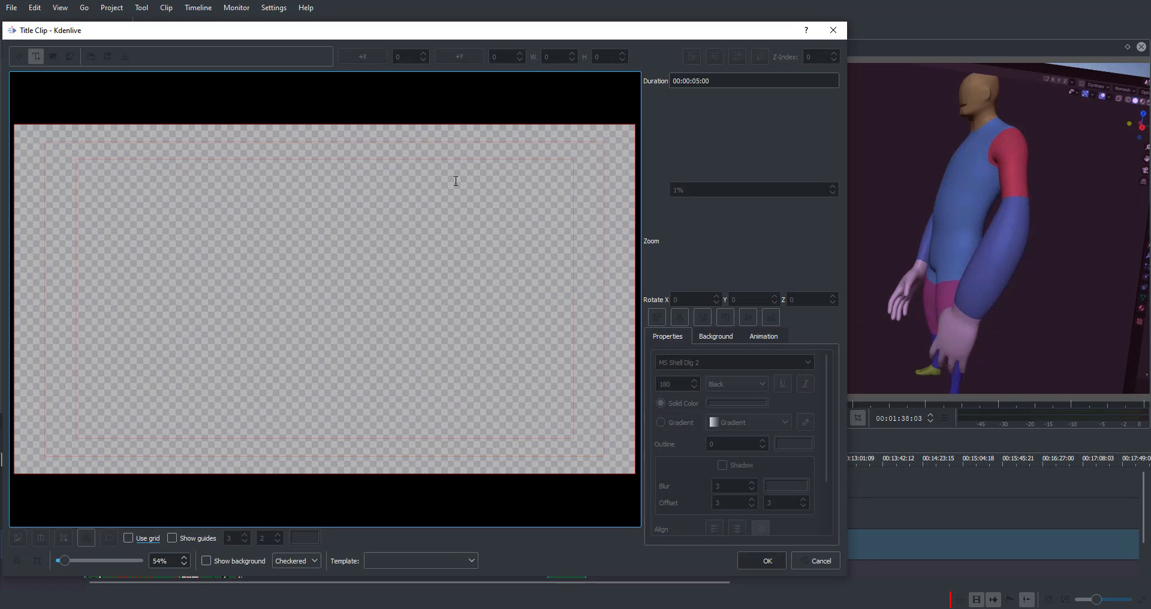
pyautogui.moveTo(218, 31); pyautogui.dragTo(319, 31)
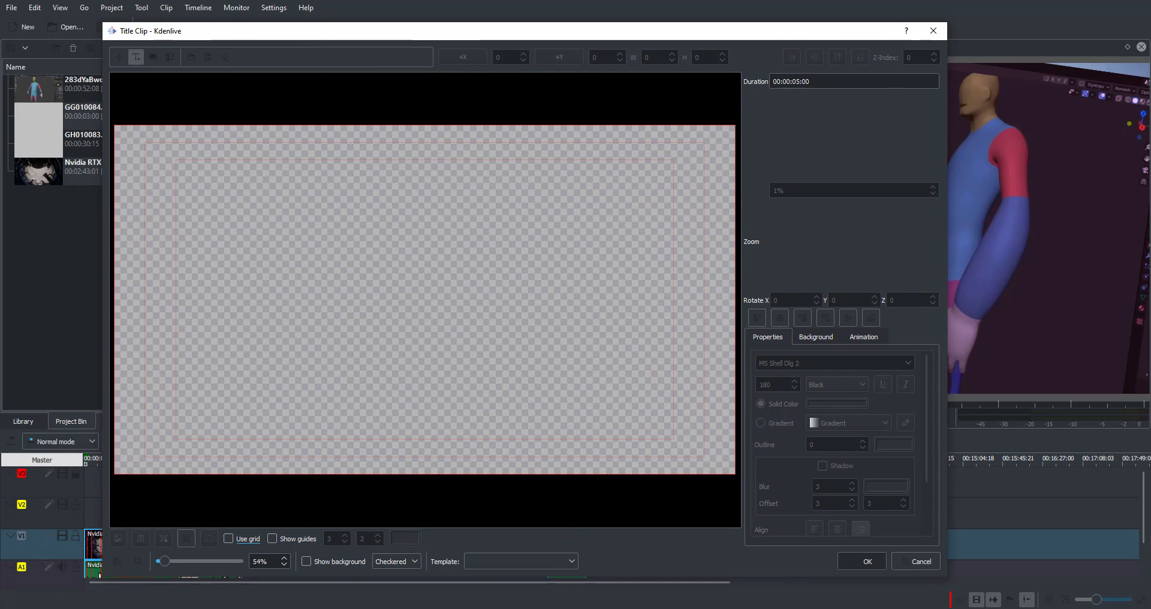
pyautogui.click(403, 279)
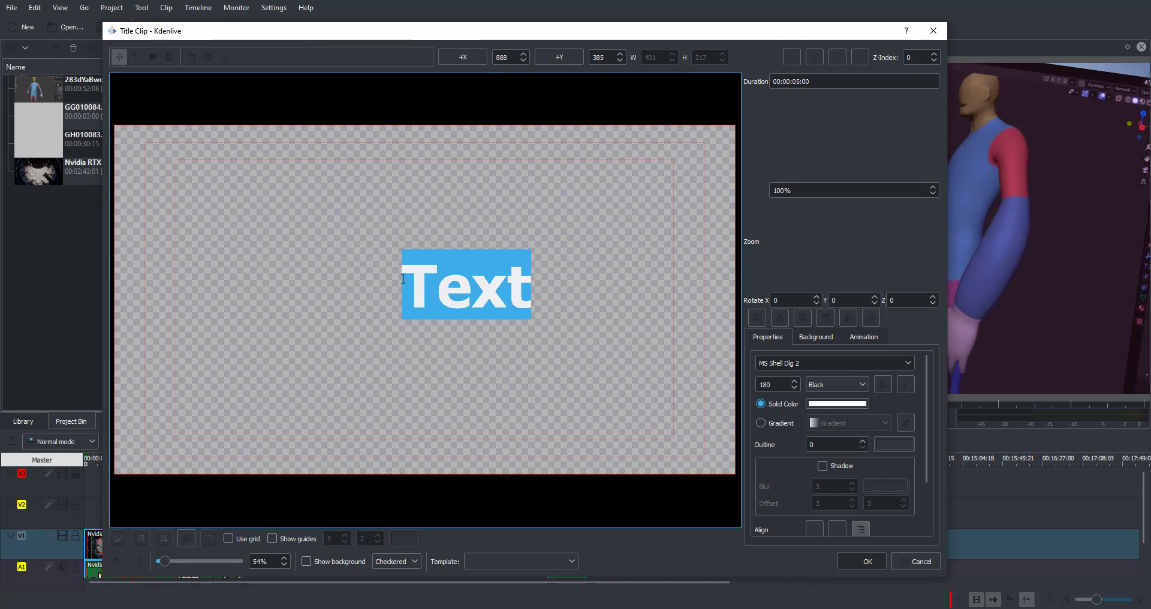
pyautogui.write('asknk')
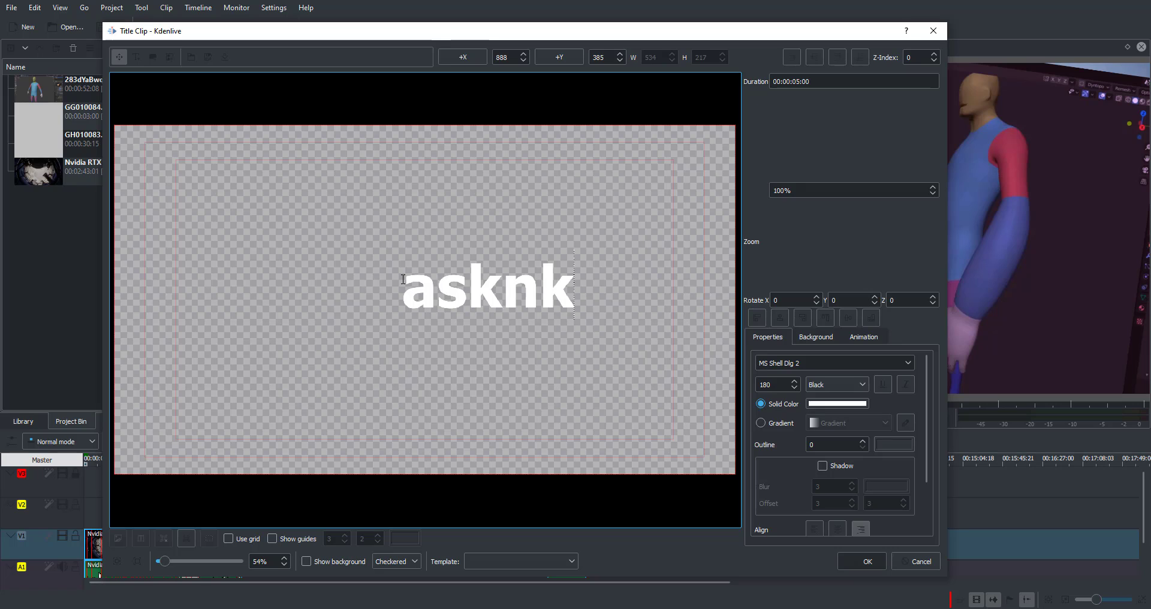
# Review the title's text properties and font weights, keep the weight at Black, and save the title clip.
pyautogui.moveTo(599, 31); pyautogui.dragTo(391, 9)
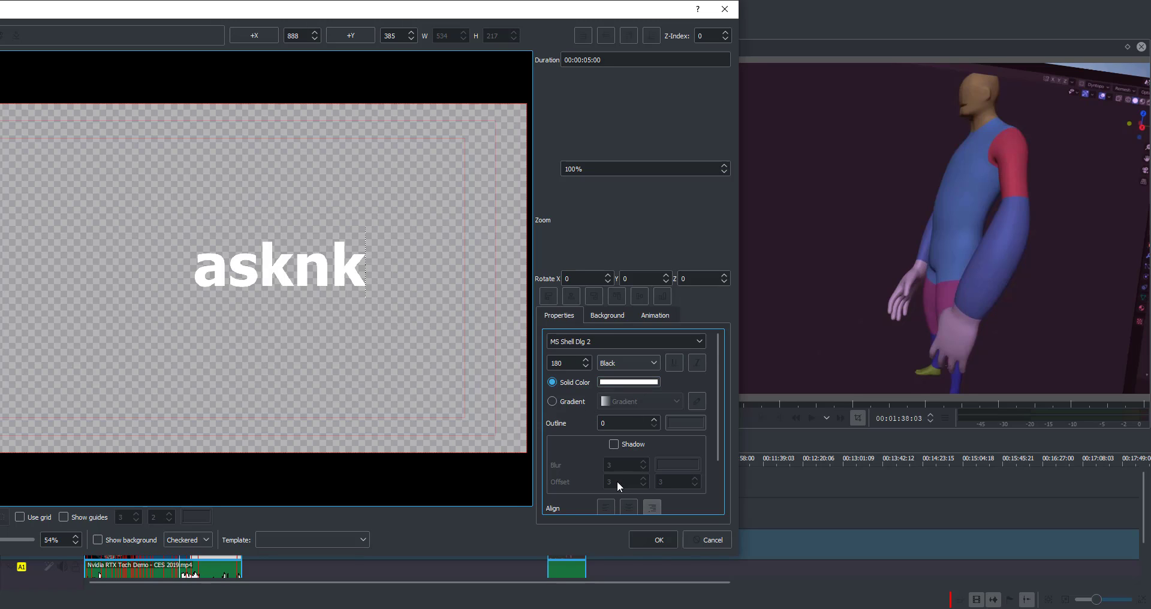
pyautogui.scroll(-2, 580, 412)
pyautogui.scroll(2, 597, 438)
pyautogui.click(608, 367)
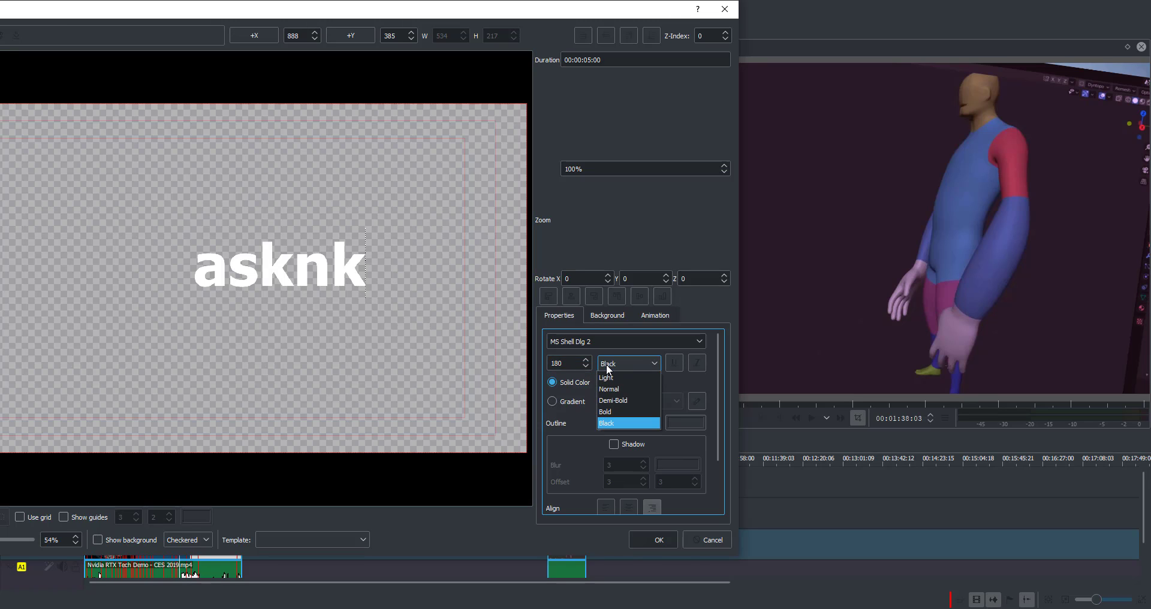
pyautogui.click(708, 321)
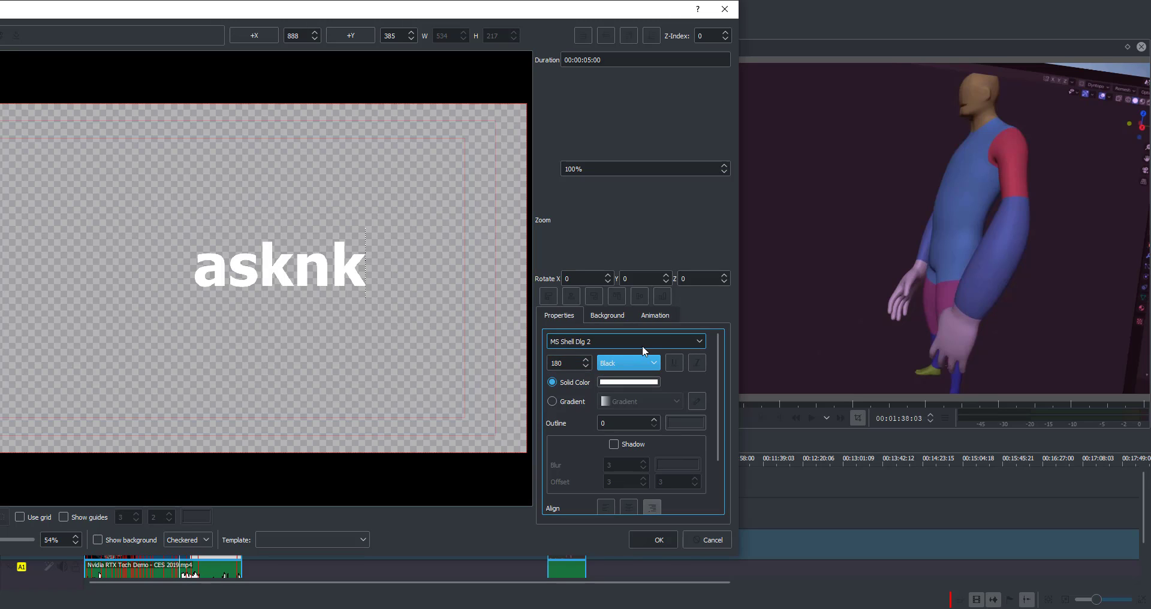
pyautogui.click(653, 541)
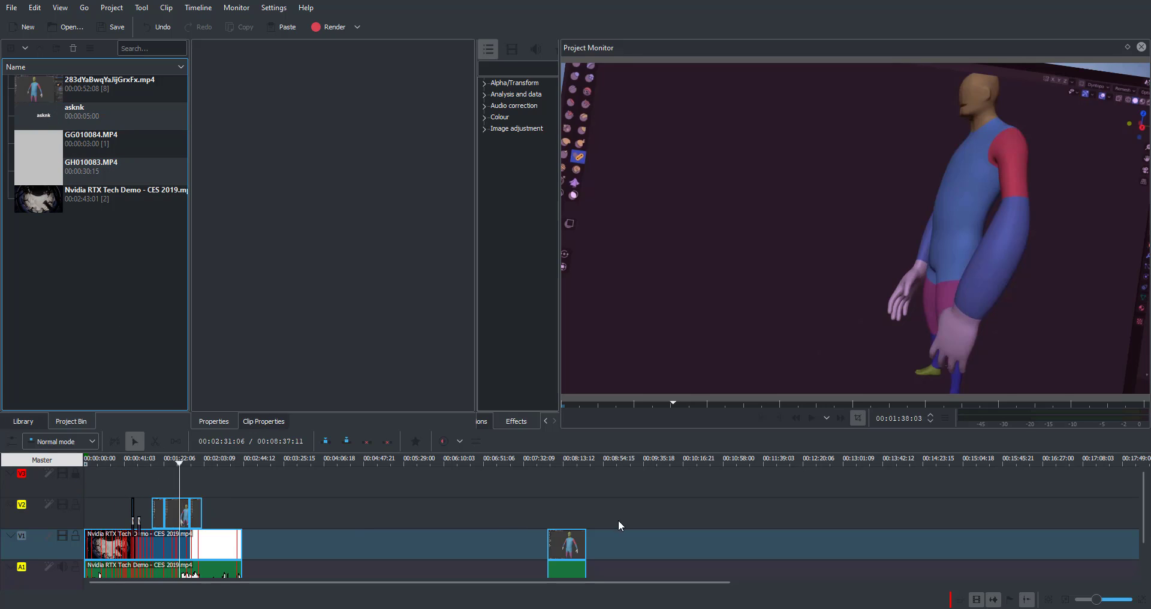
# Place the asknk title on V2 at about 00:08:11:08 above the 283dYaBwqYaJijGrxFx.mp4 clip and preview it at 00:08:14:10.
pyautogui.click(562, 462)
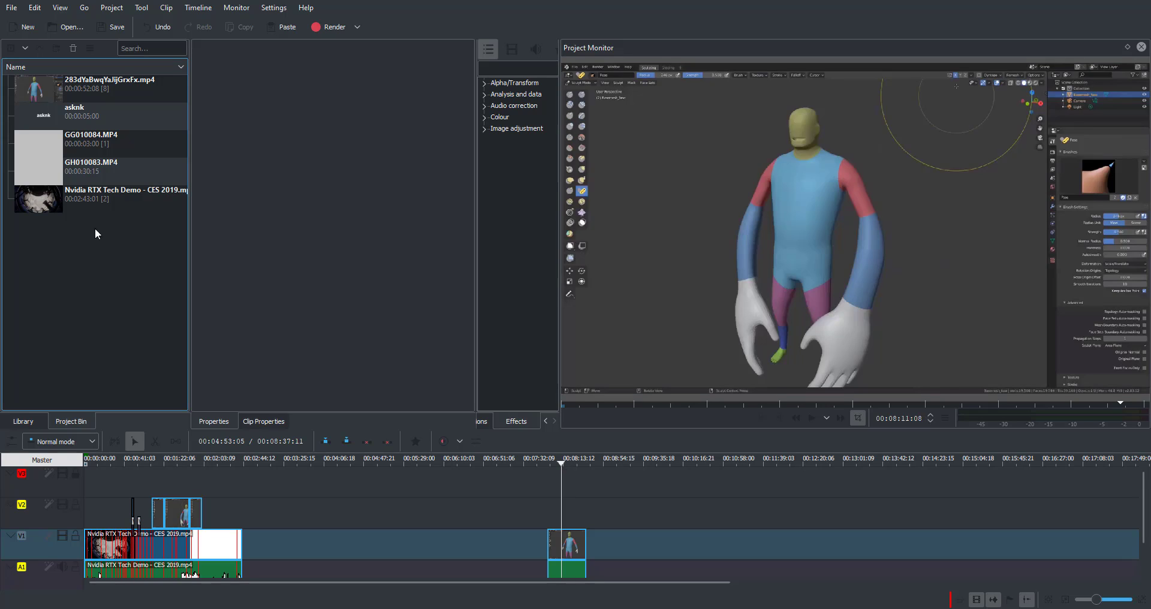
pyautogui.moveTo(51, 117); pyautogui.dragTo(560, 520)
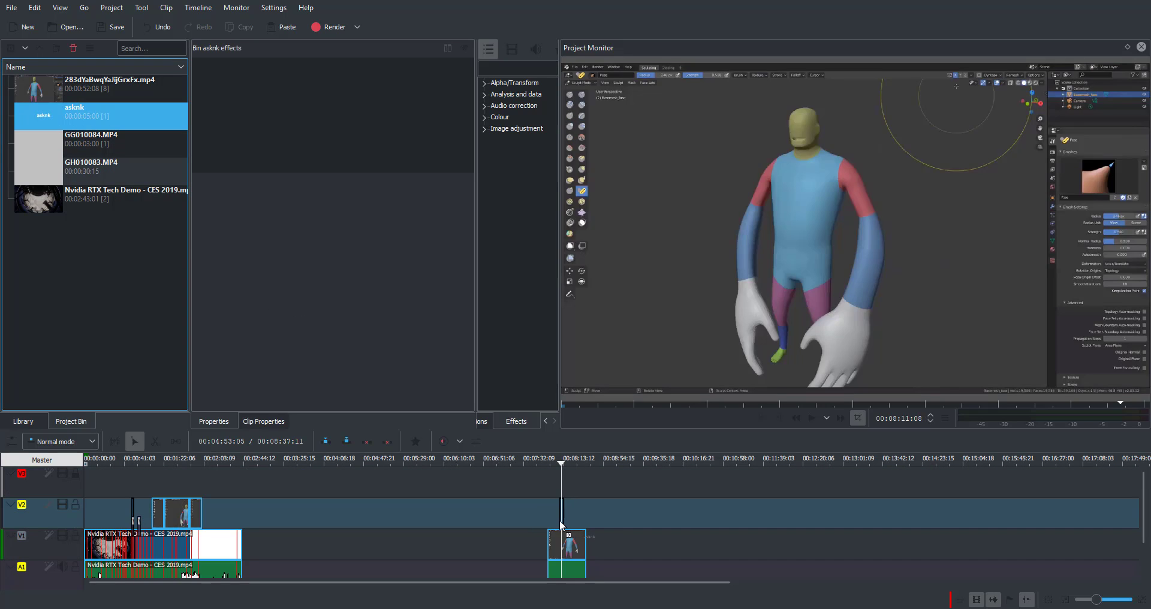
pyautogui.click(564, 465)
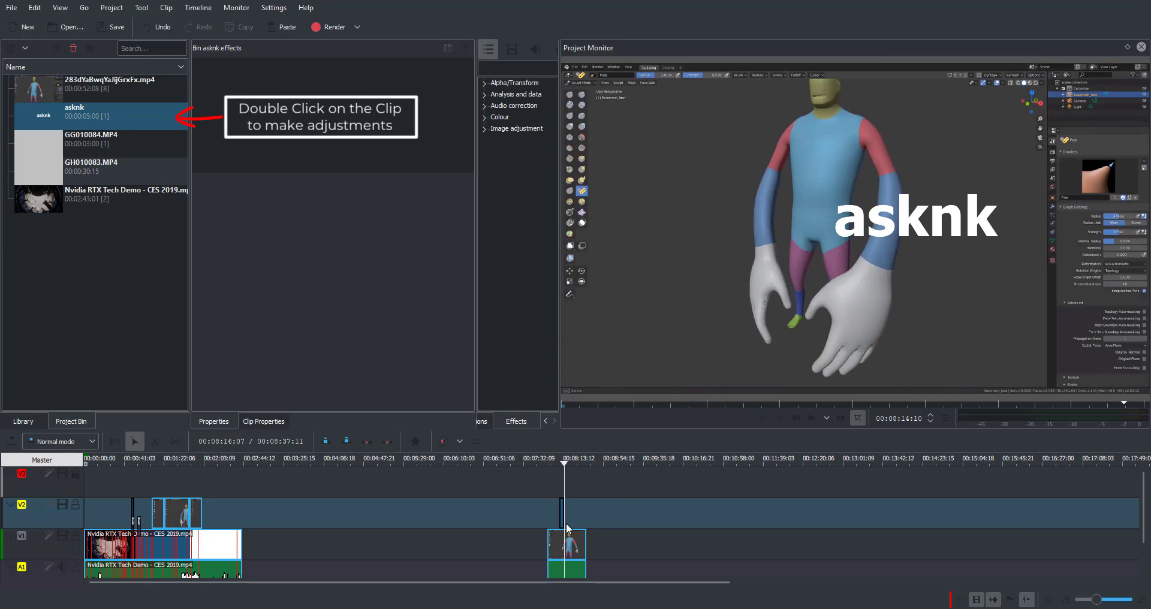
# Play the timeline from about 00:08:11:23 to preview the asknk title and the clip beneath it.
pyautogui.click(567, 537)
pyautogui.click(562, 467)
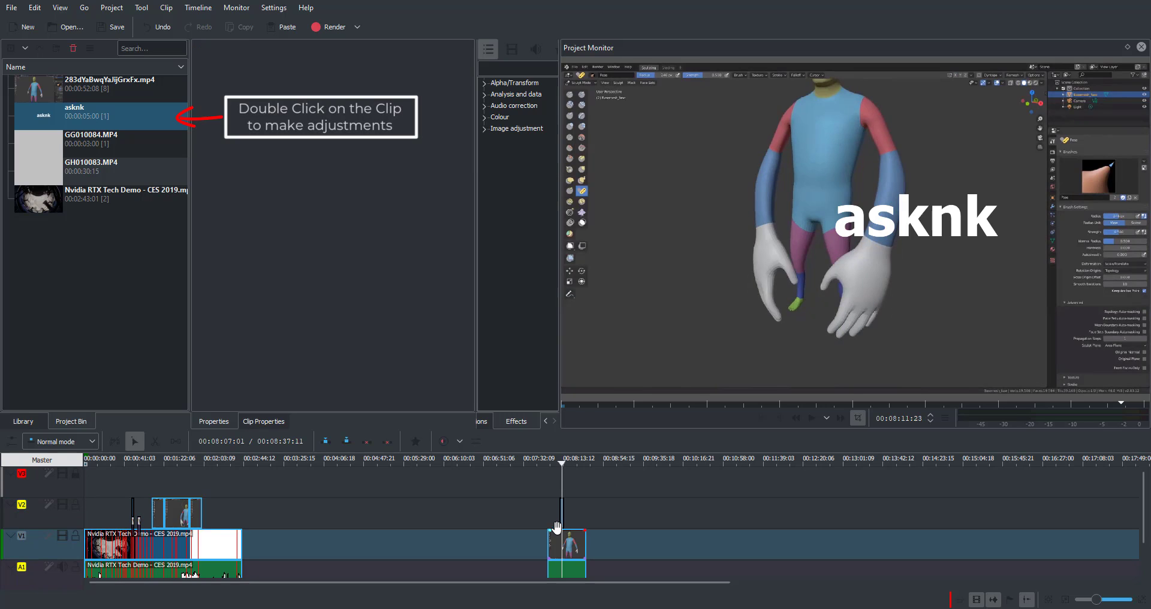
pyautogui.click(812, 418)
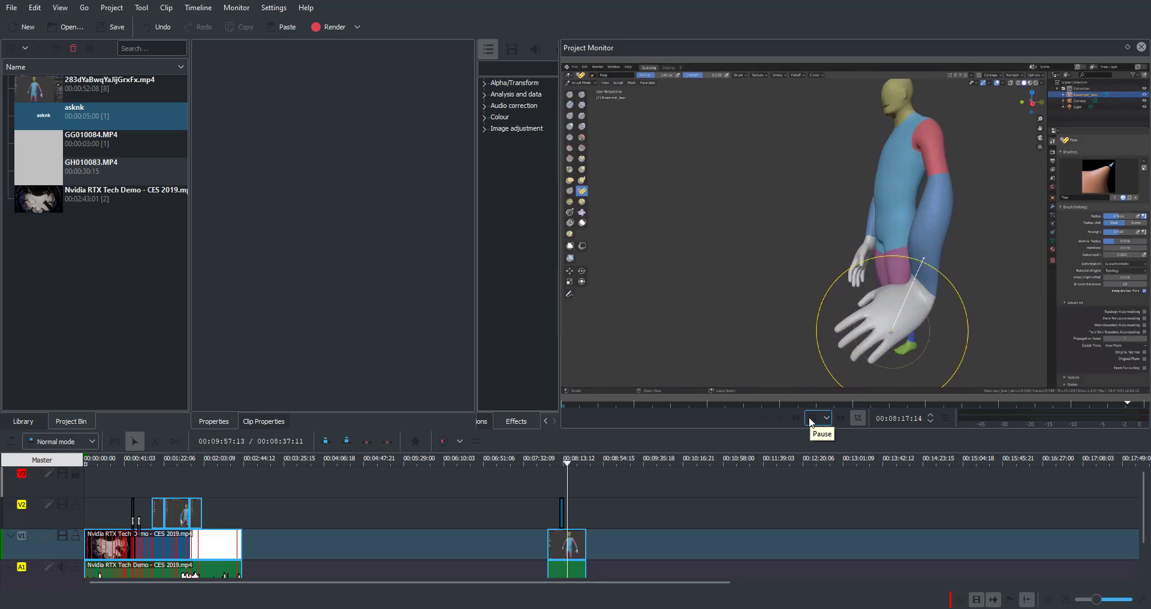
pyautogui.click(811, 420)
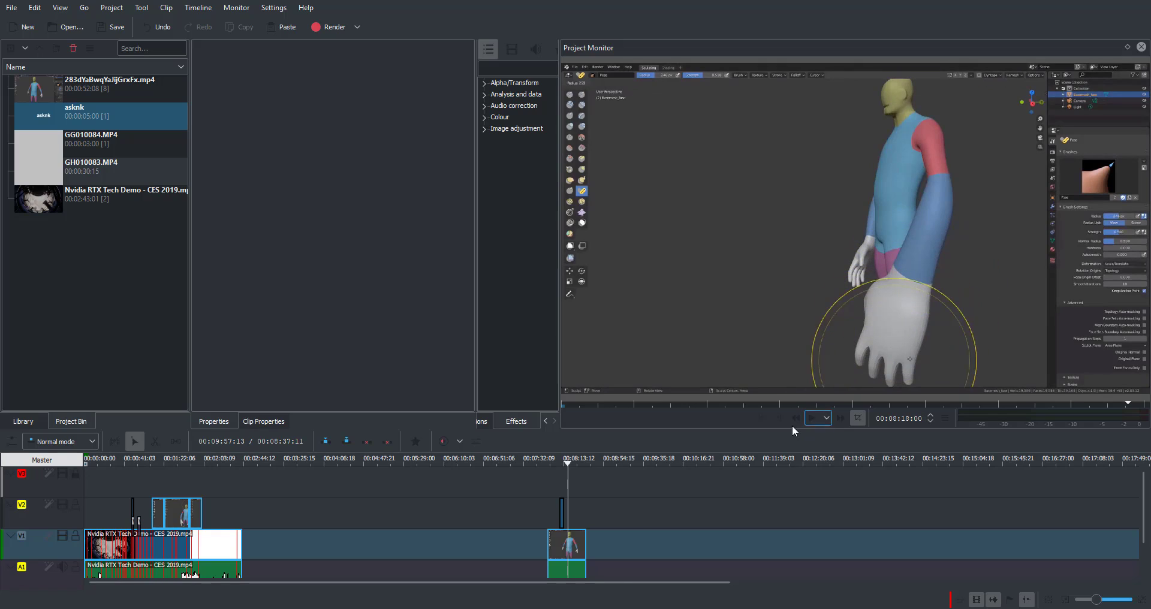
# Set the speed of the 283dYaBwqYaJijGrxFx.mp4 clip under the asknk title on V1 to 151 and play back the result.
pyautogui.rightClick(573, 545)
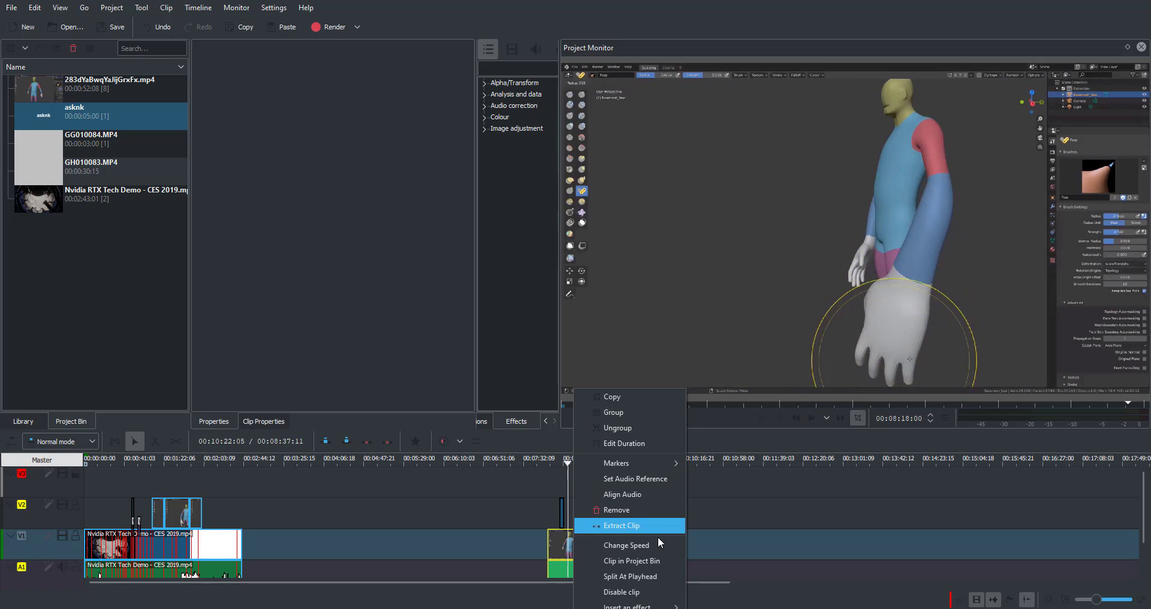
pyautogui.click(607, 546)
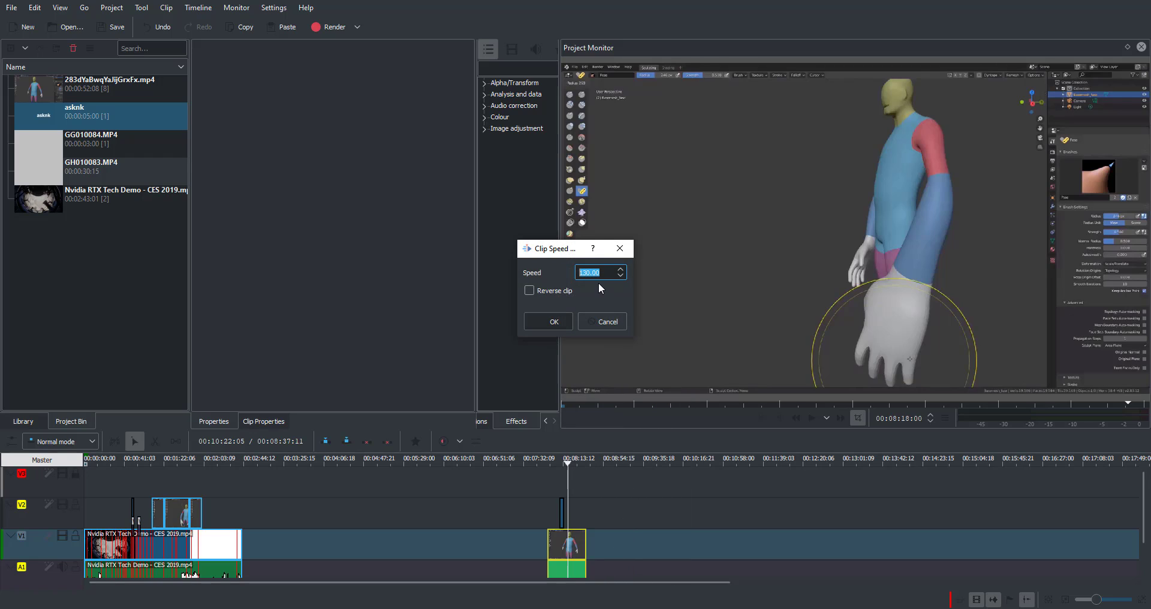
pyautogui.write('151')
pyautogui.click(546, 292)
pyautogui.click(543, 292)
pyautogui.click(549, 319)
pyautogui.click(814, 419)
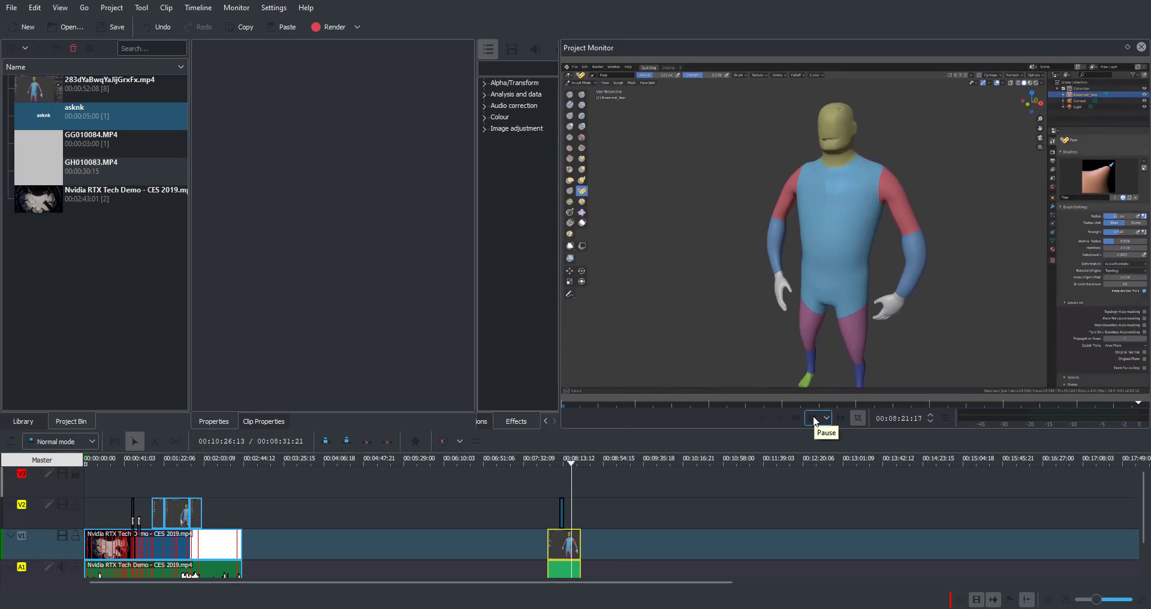
pyautogui.click(814, 420)
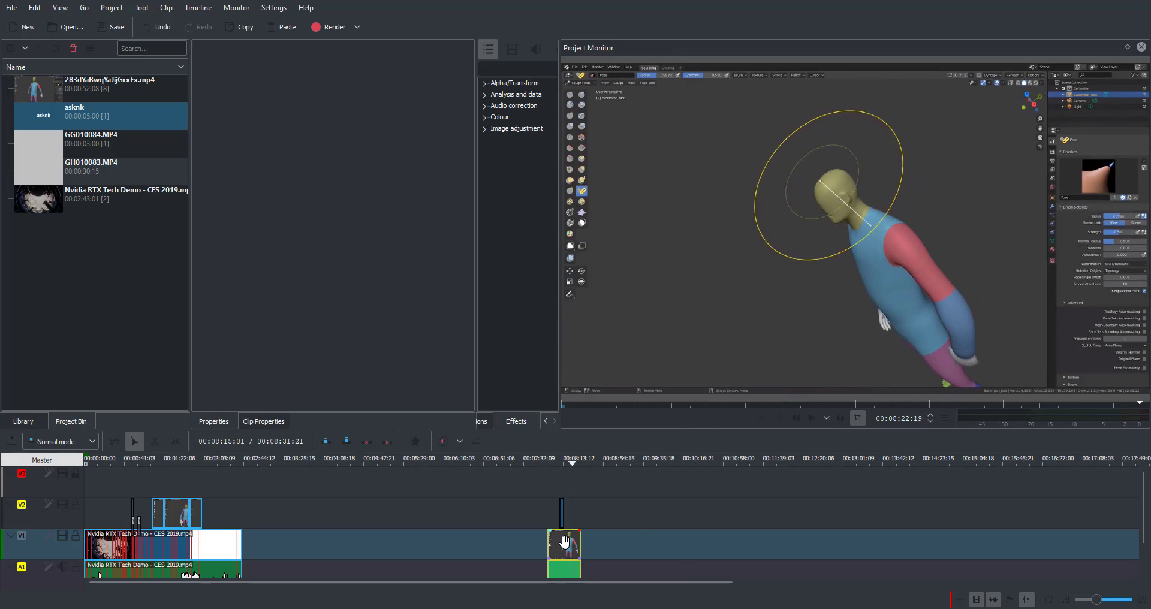
# Locate the sped-up V1 clip in the project bin, and search the effects for "lut" to add Apply LUT to the timeline clip.
pyautogui.rightClick(565, 543)
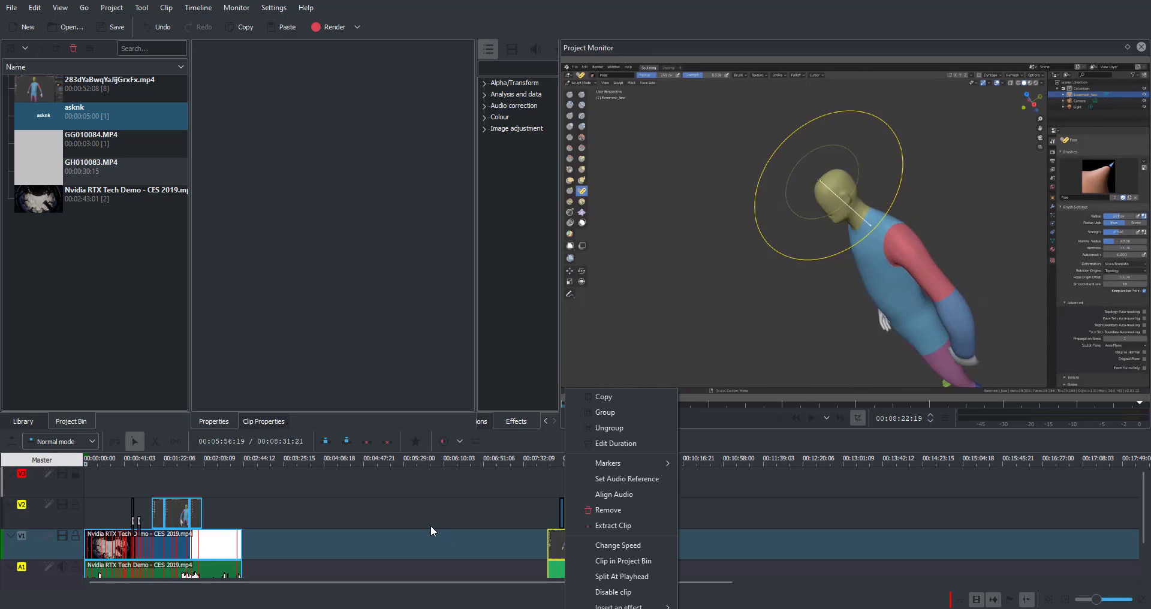
pyautogui.click(622, 561)
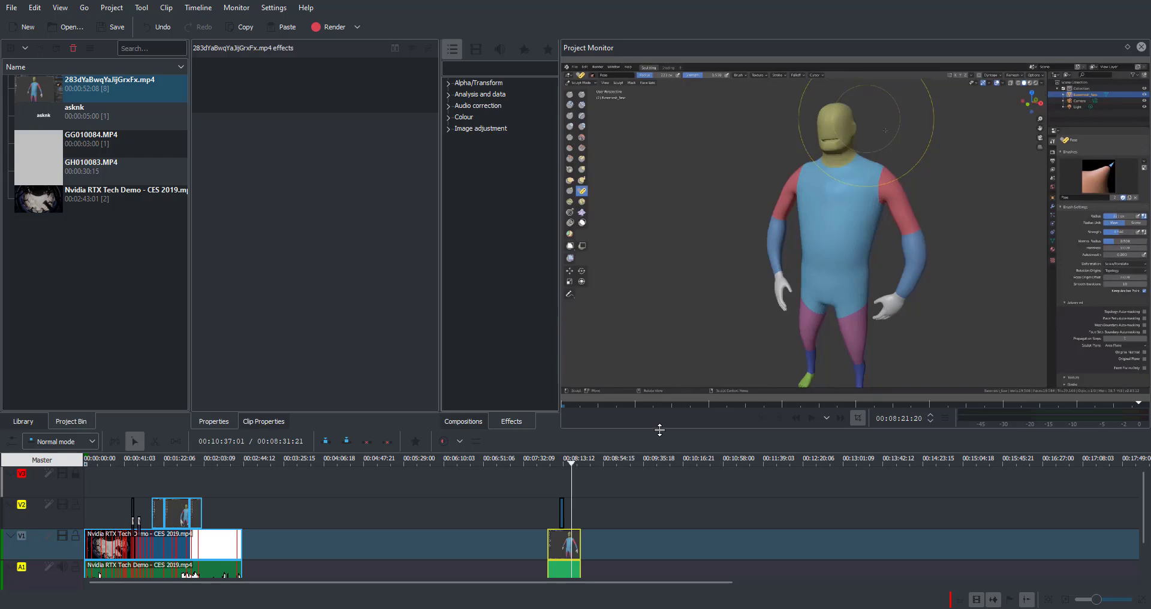
pyautogui.click(507, 71)
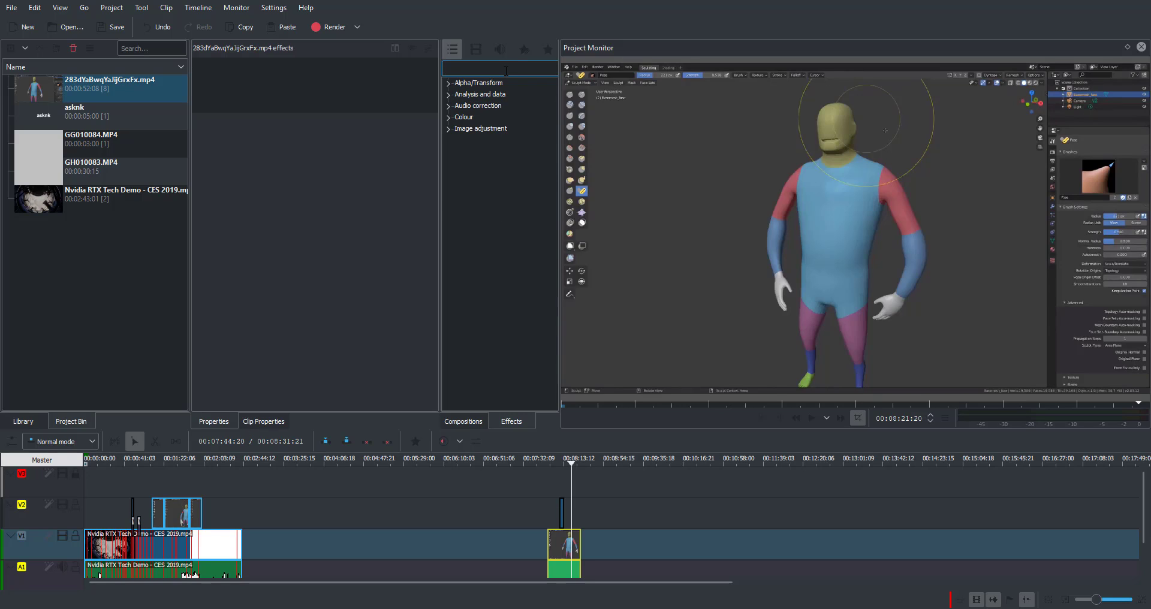
pyautogui.write('lut')
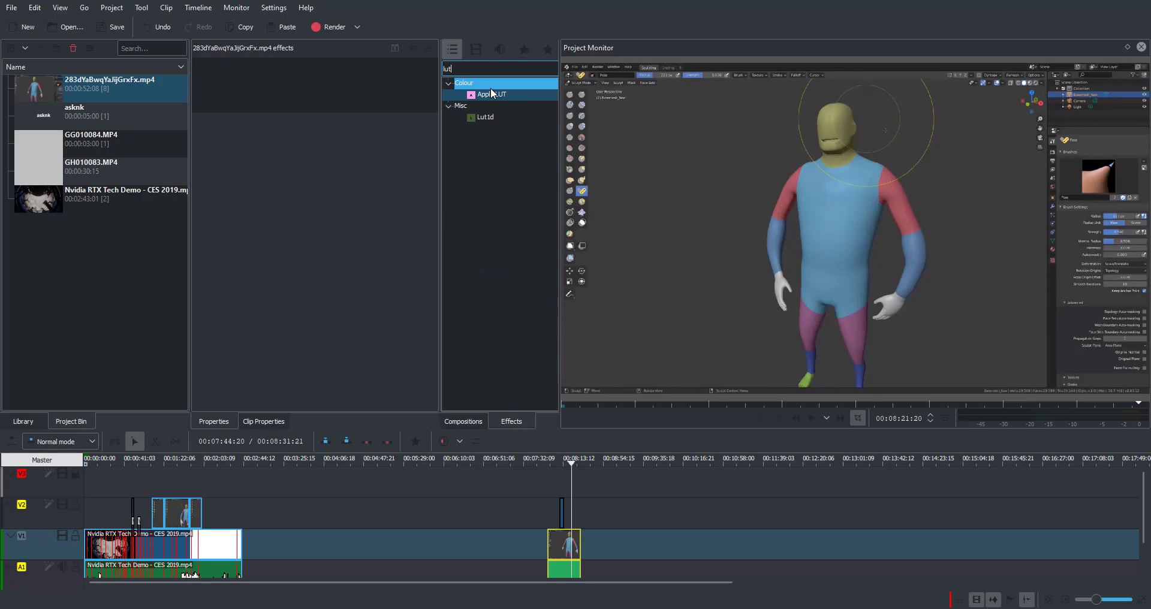
pyautogui.moveTo(491, 94); pyautogui.dragTo(557, 555)
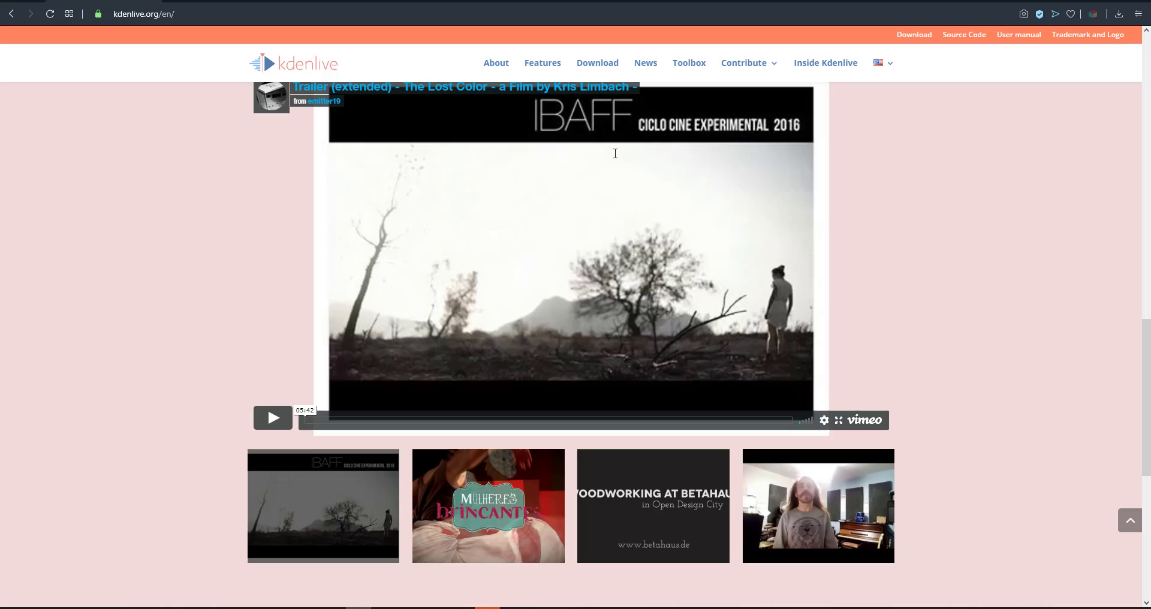
# Switch to the Kdenlive website in the browser and examine its Features page from multi-track video editing down to the themable interface.
pyautogui.scroll(-8, 575, 344)
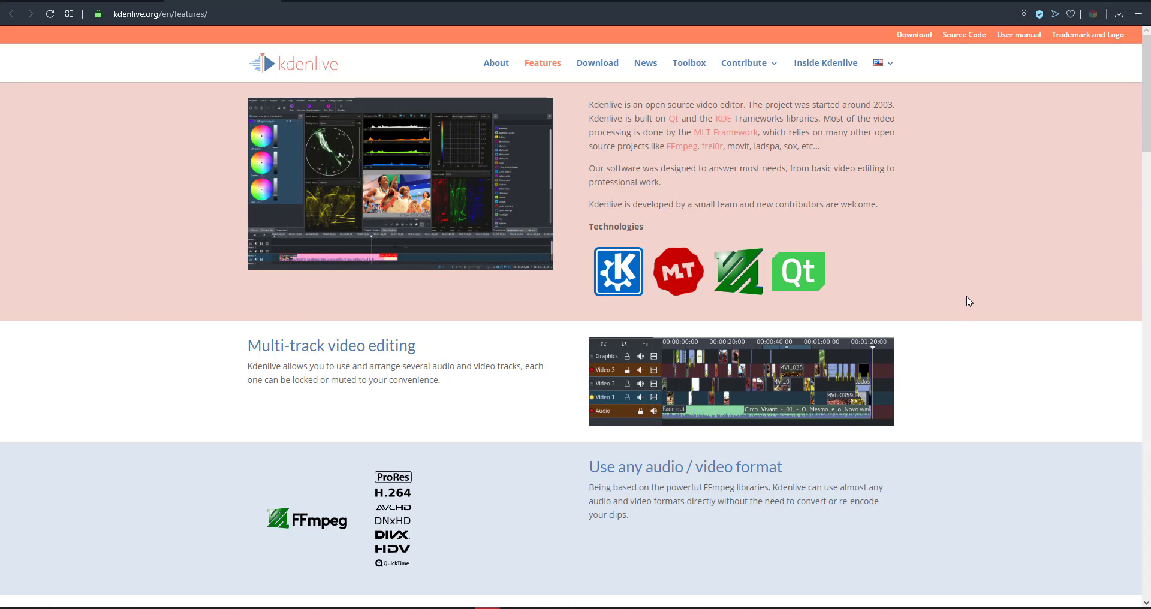
pyautogui.scroll(-3, 970, 301)
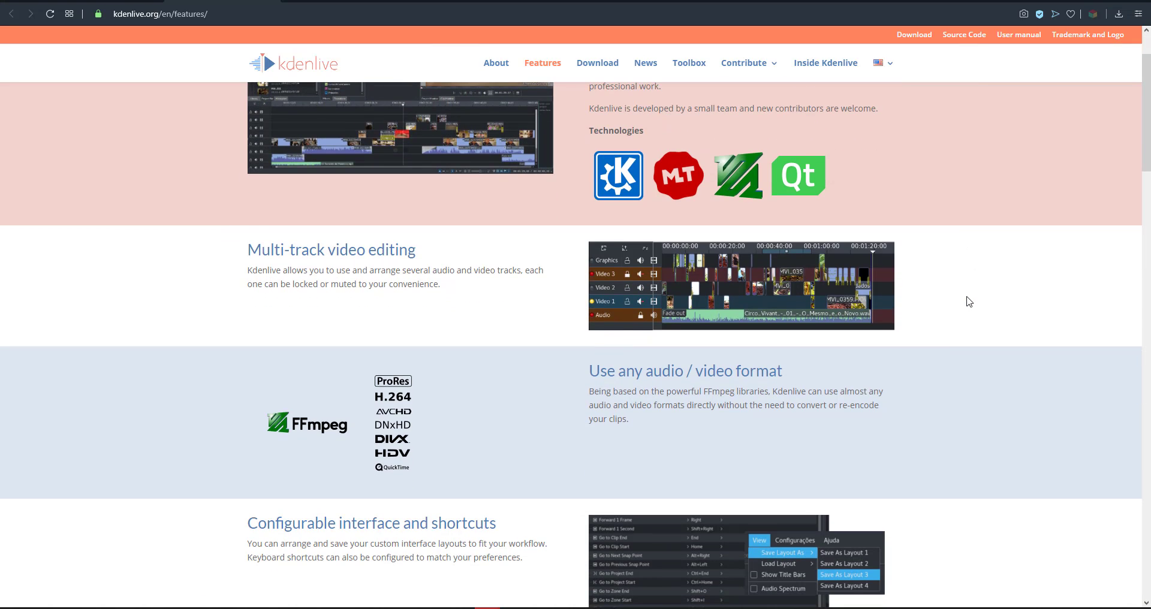
pyautogui.scroll(-3, 970, 301)
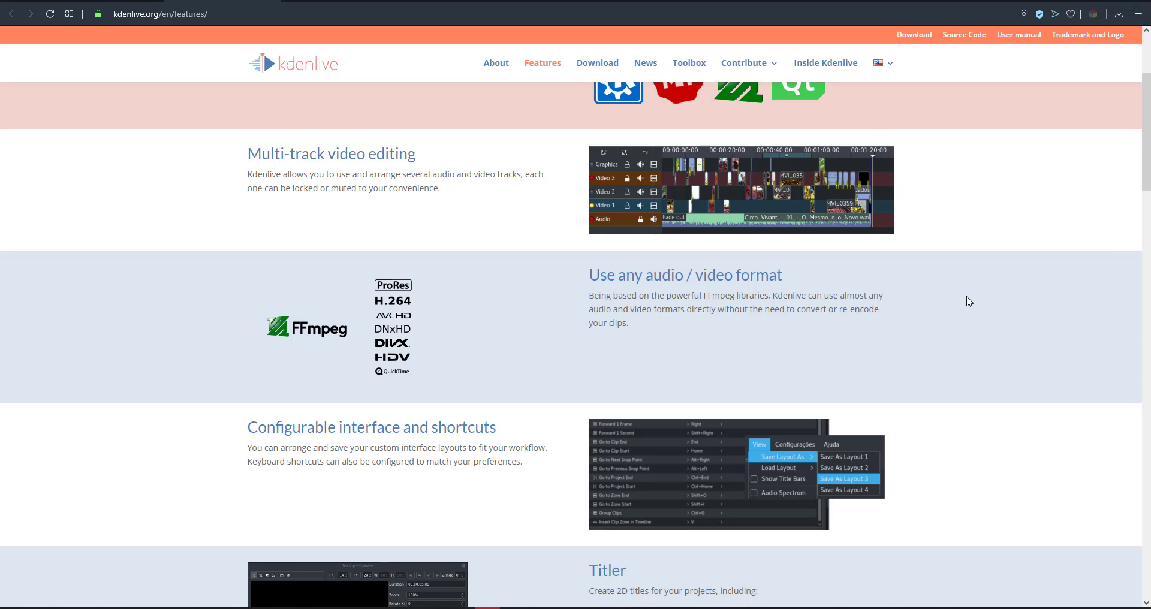
pyautogui.scroll(-3, 970, 301)
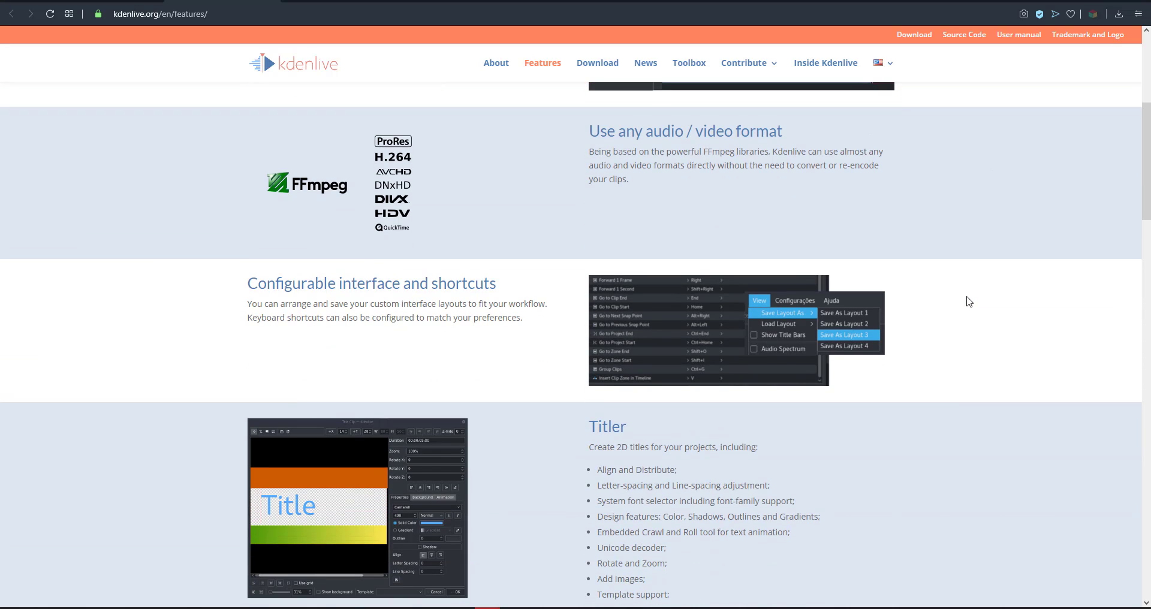
pyautogui.scroll(-3, 969, 302)
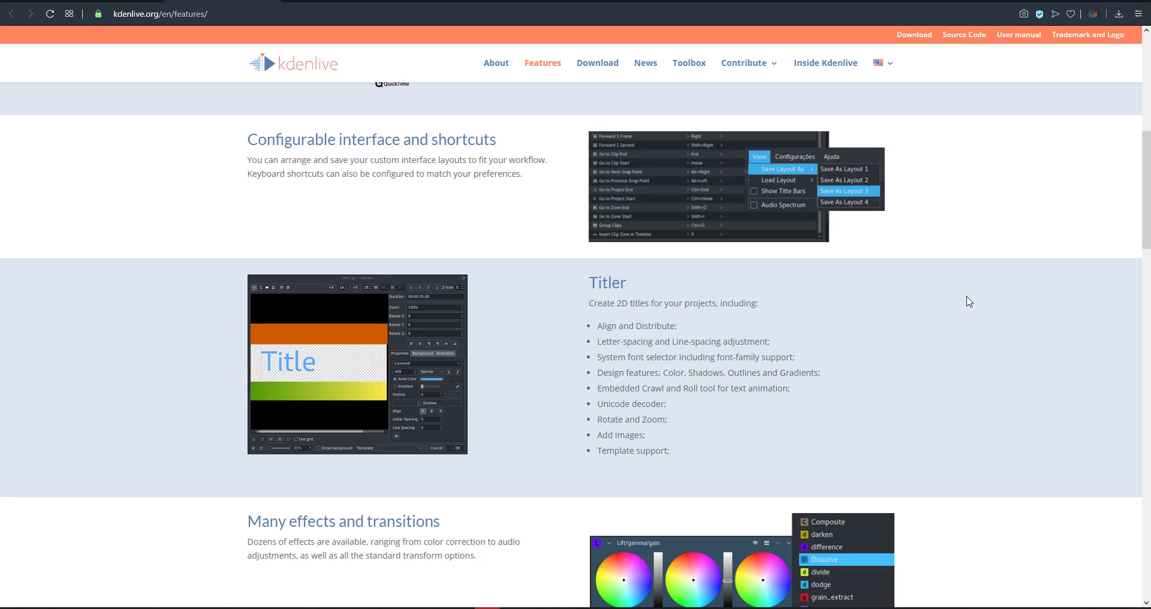
pyautogui.scroll(-4, 969, 302)
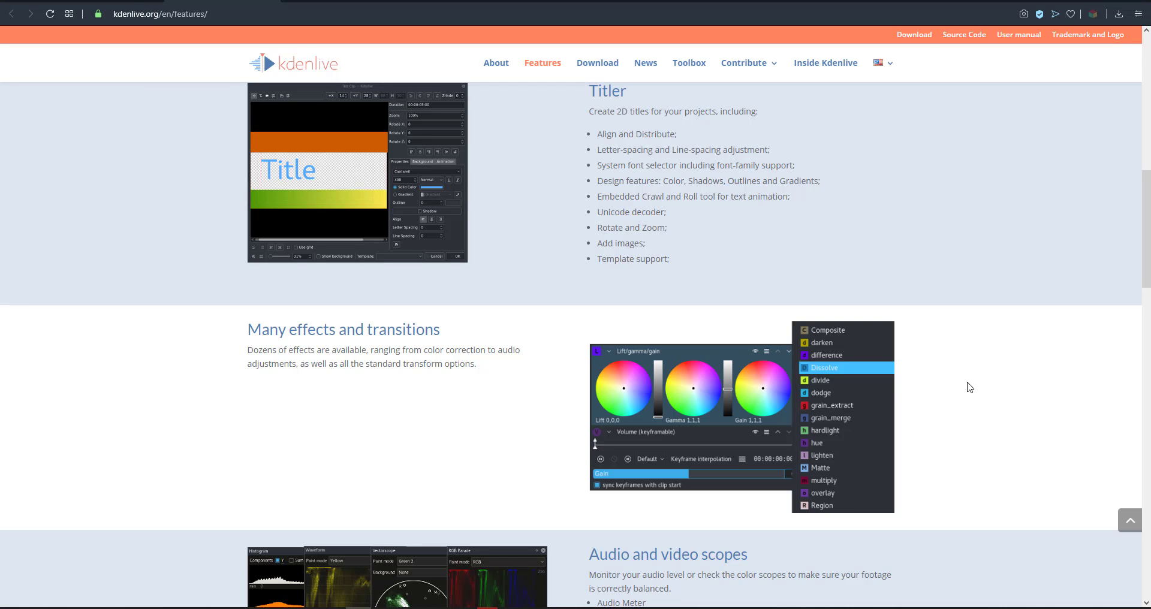
pyautogui.scroll(-5, 968, 383)
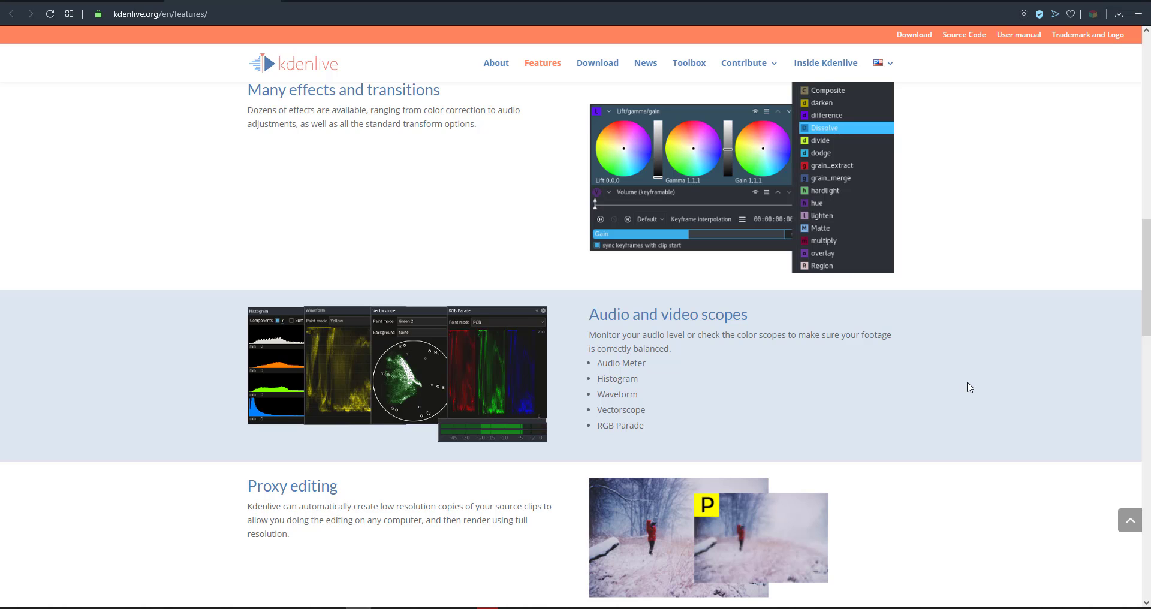
pyautogui.scroll(-4, 970, 387)
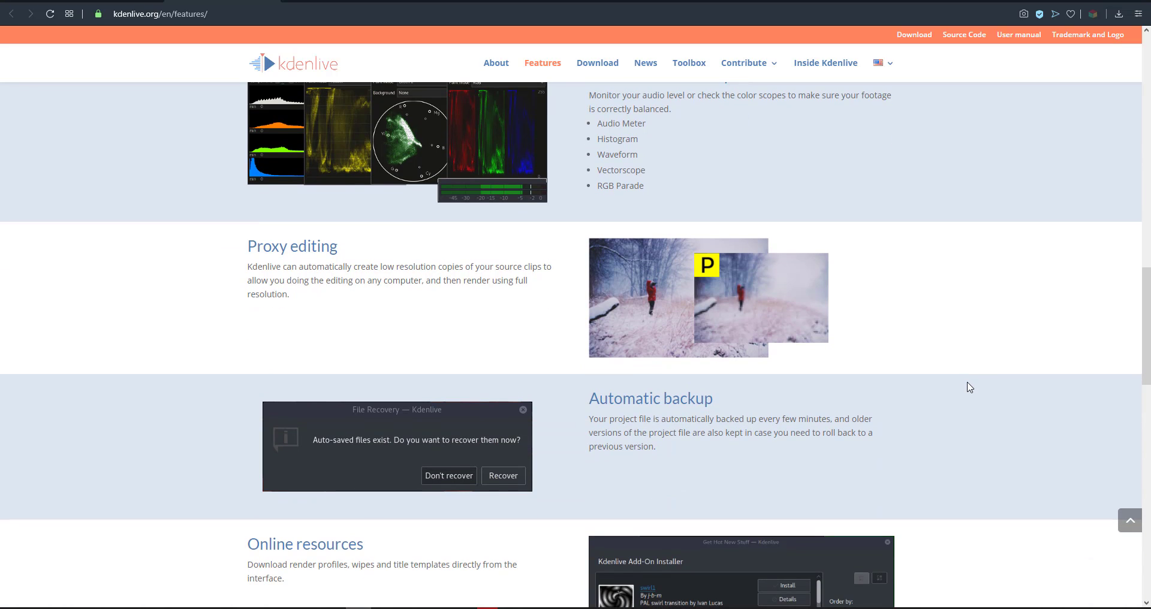
pyautogui.scroll(-8, 970, 387)
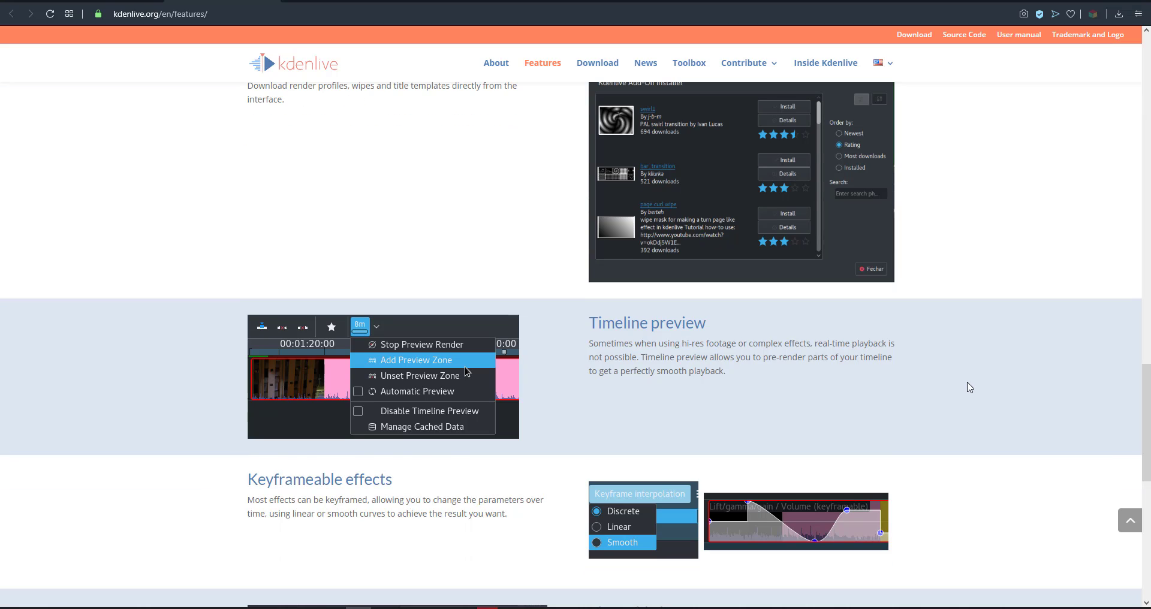
pyautogui.scroll(-5, 969, 387)
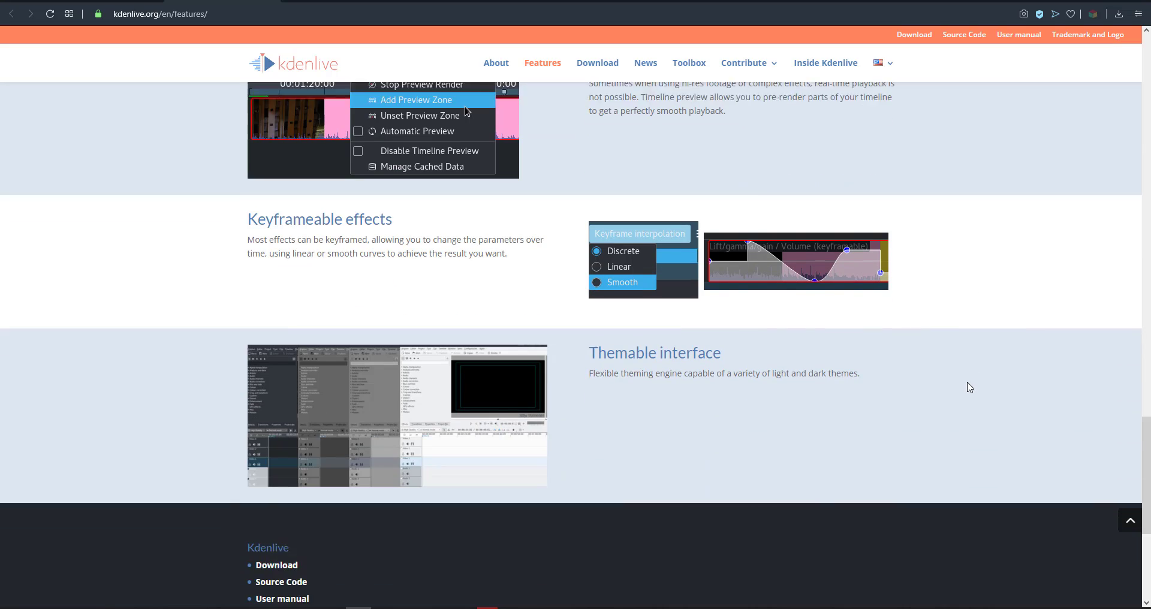